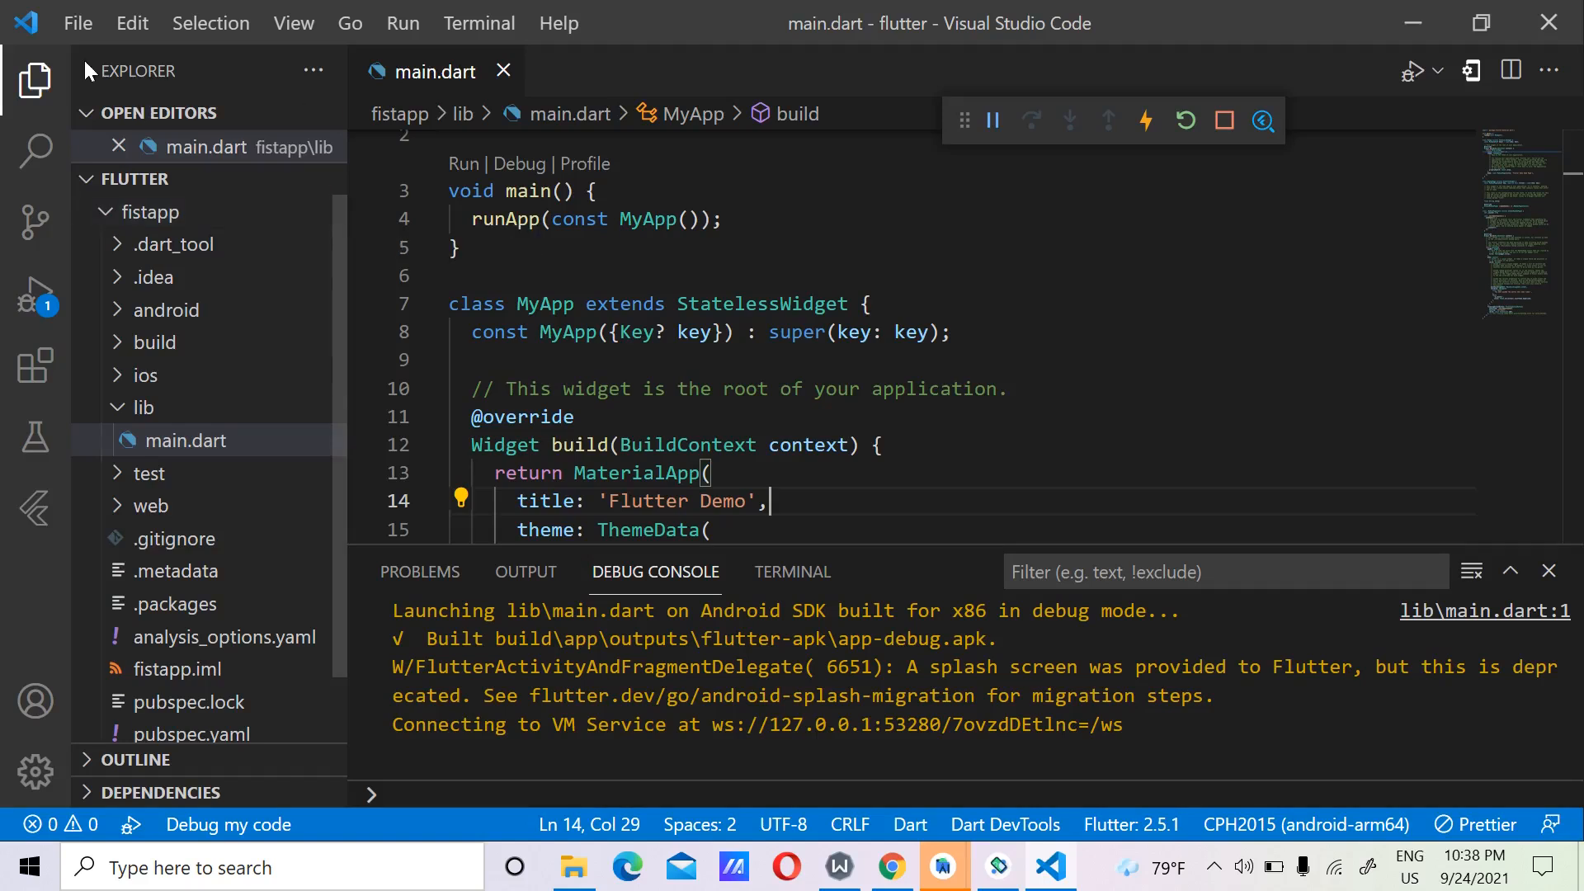
Find the Flutter extension by Dart Code in the extension marketplace, install it and close its details page.
left_click(33, 377)
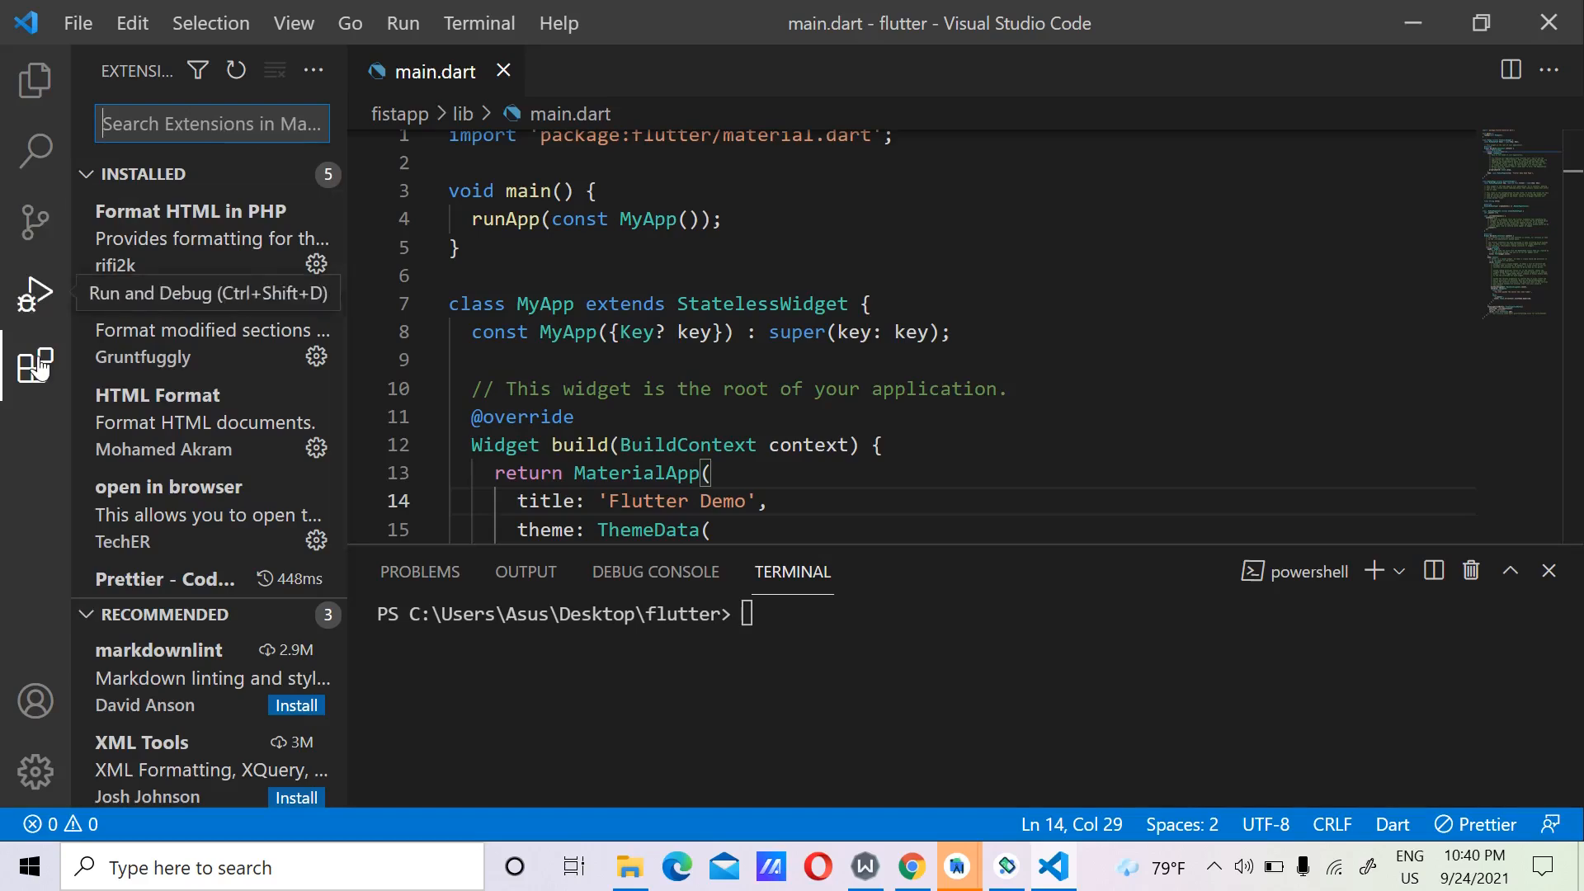
left_click(37, 367)
left_click(37, 367)
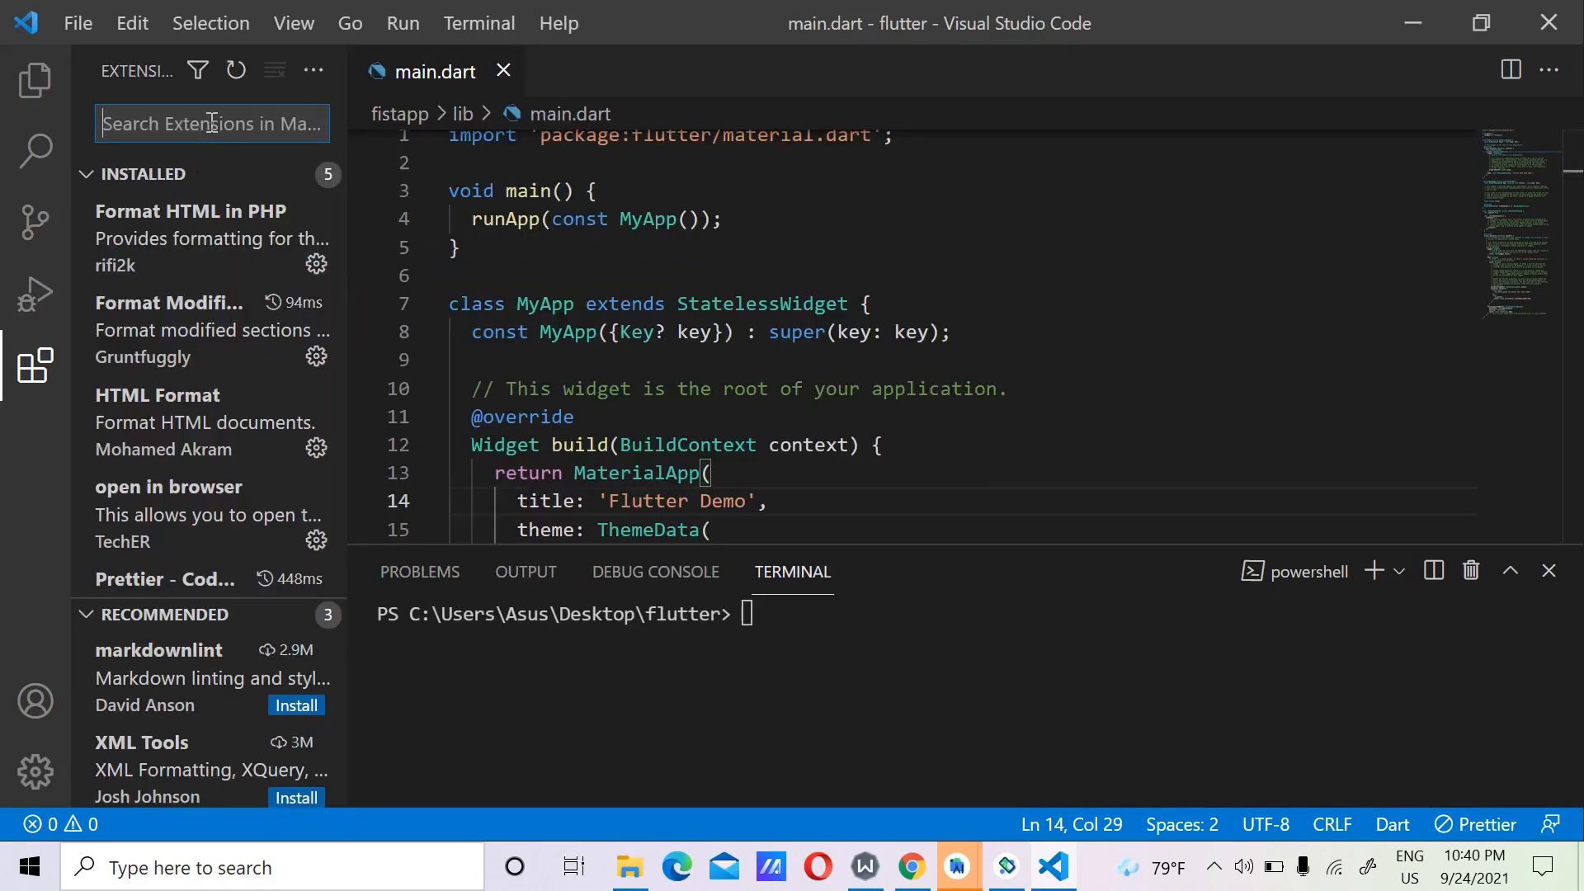
type("flutter")
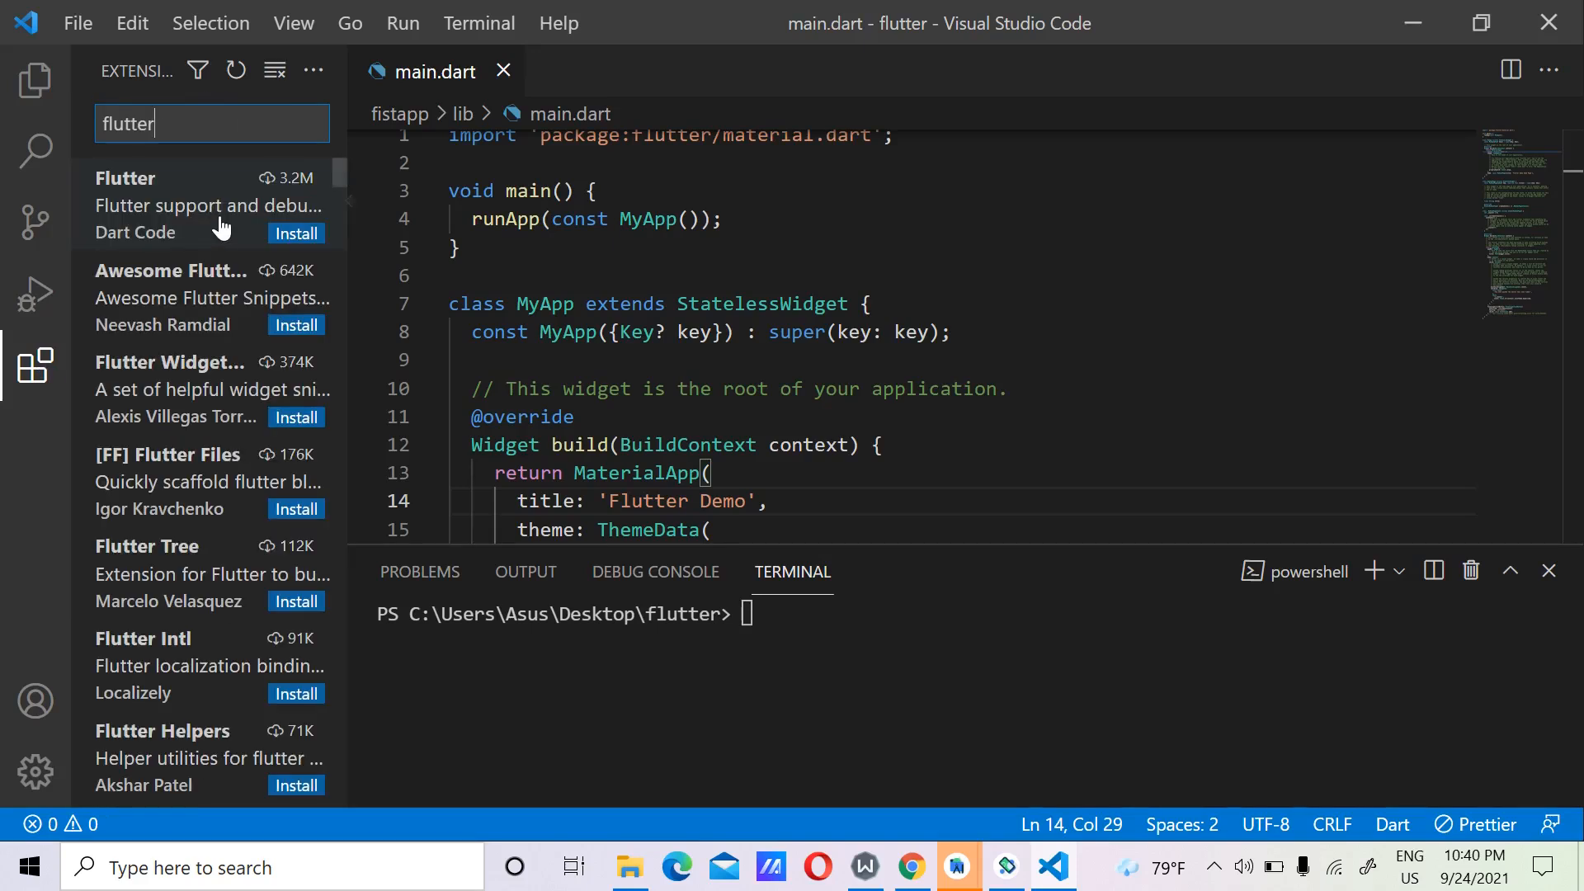
left_click(211, 211)
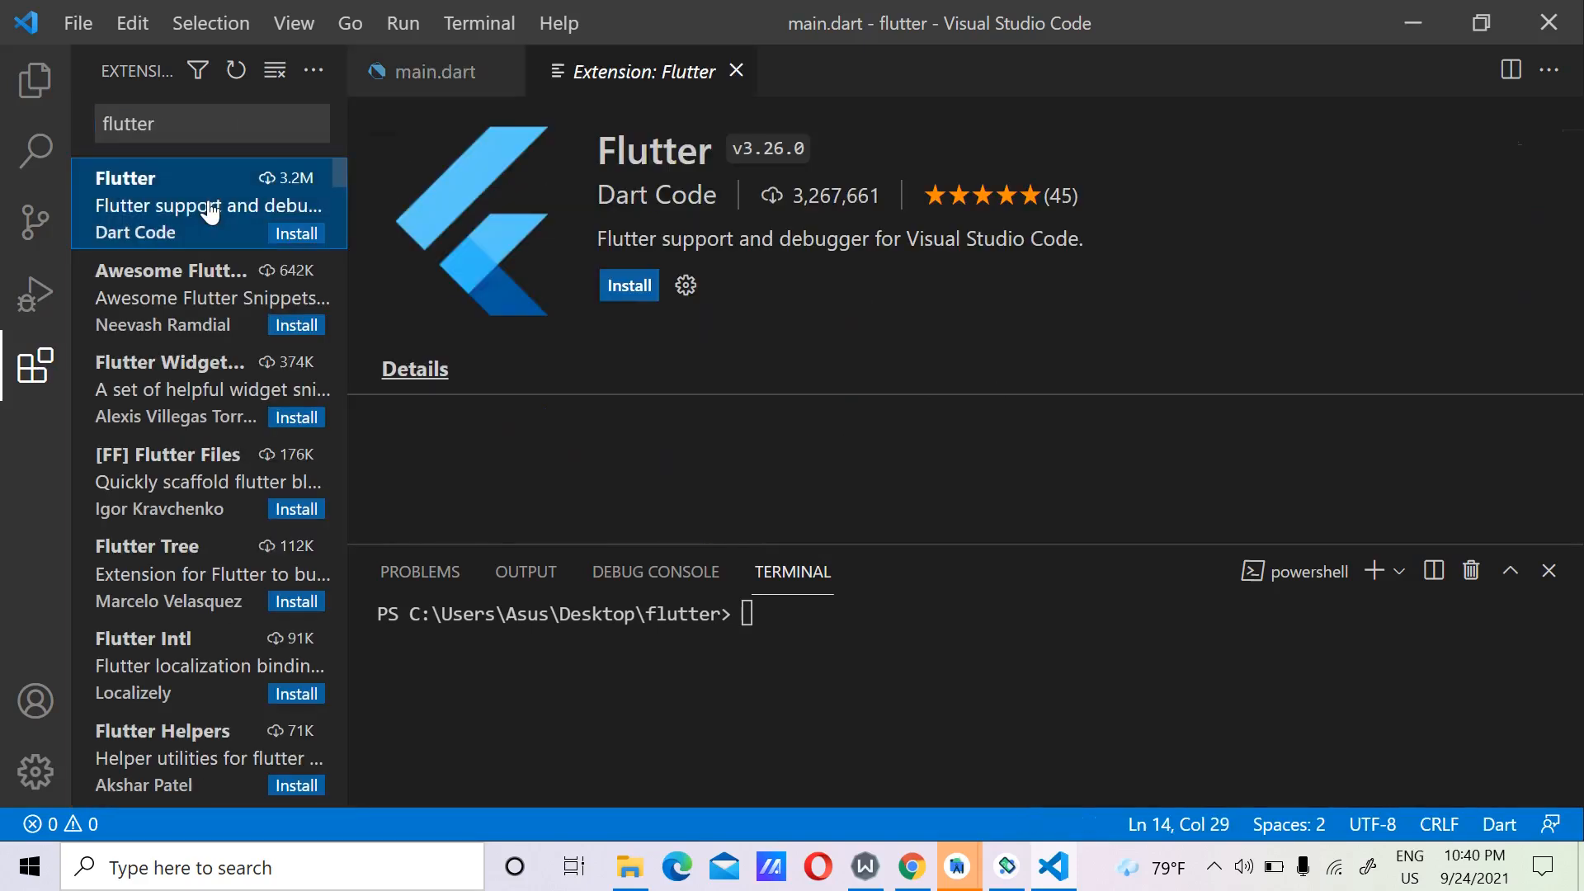
left_click(620, 282)
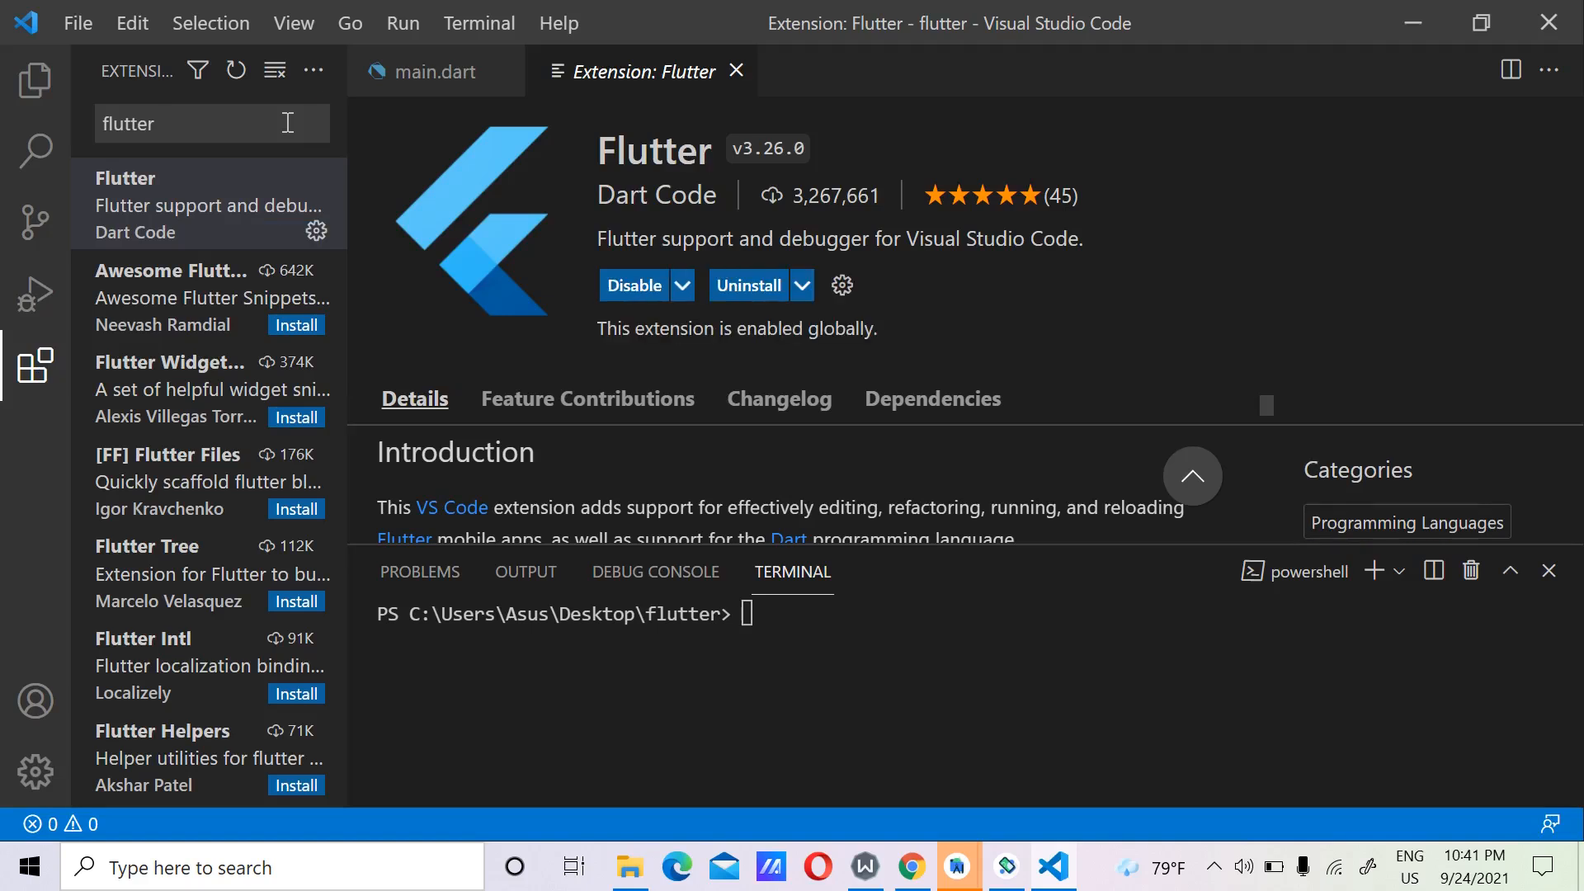
left_click(737, 73)
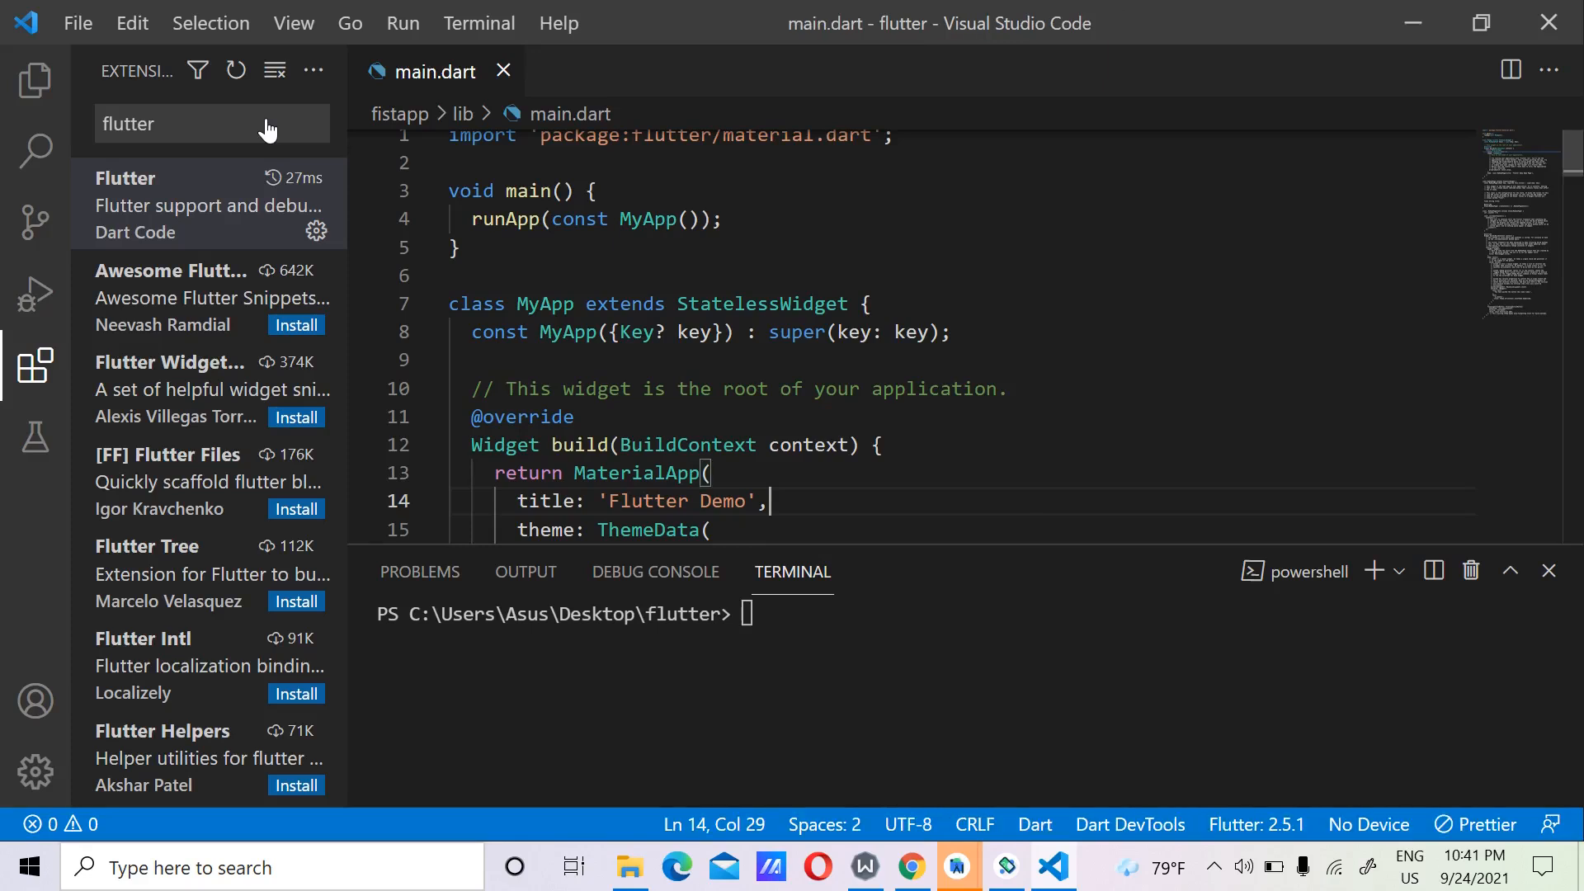
Search the extension marketplace for "dart" and check the details page of the Dart extension by Dart Code.
double_click(266, 129)
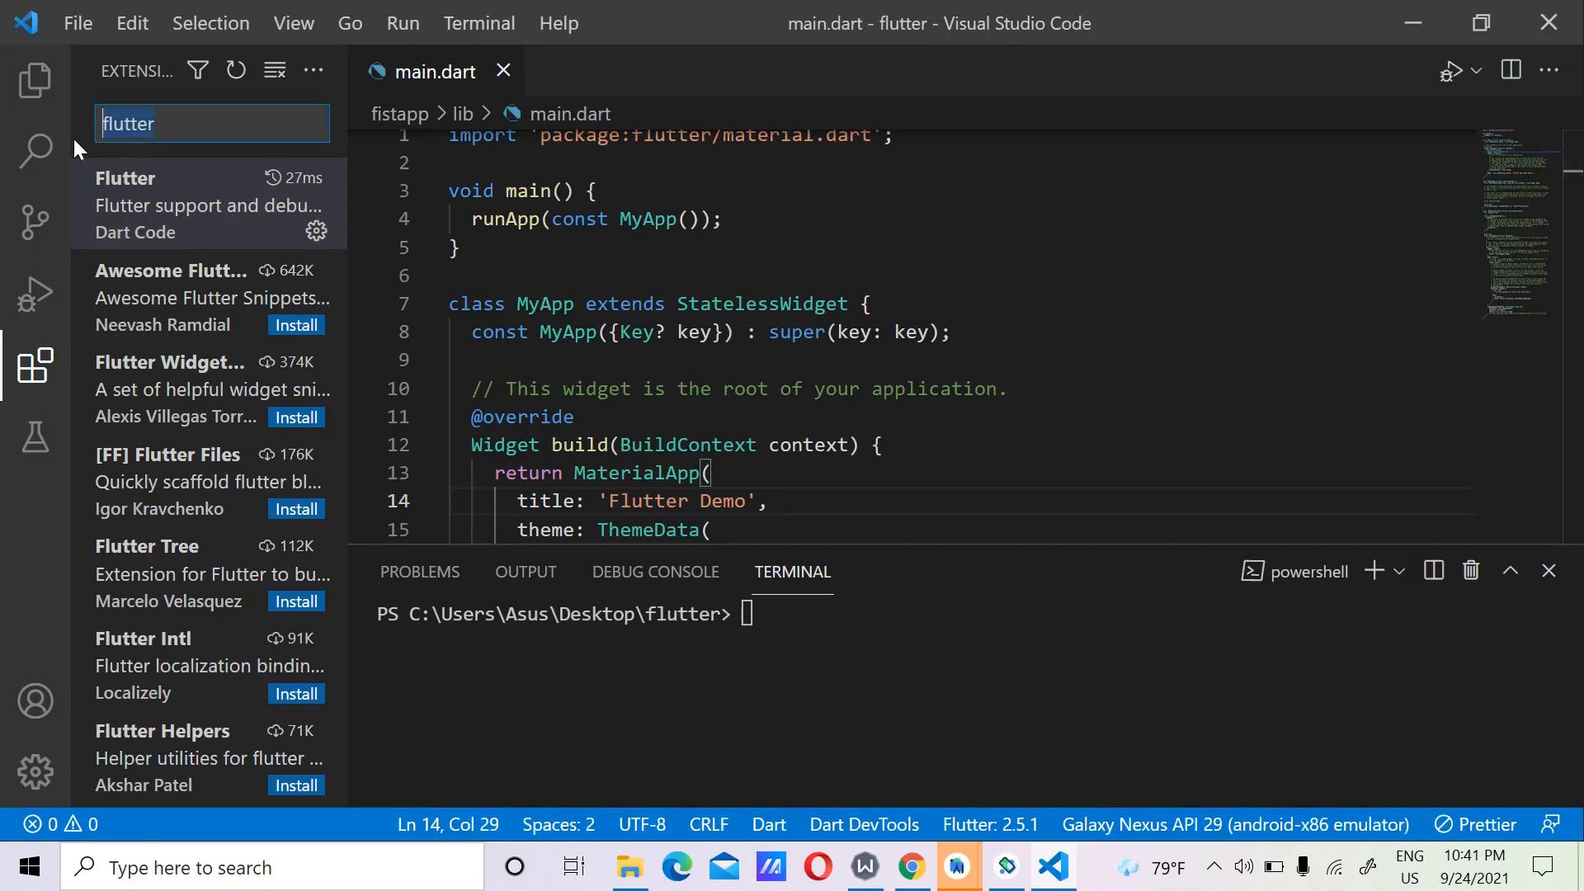
key("End")
key("BackSpace")
key("BackSpace")
key("BackSpace")
key("BackSpace")
key("BackSpace")
key("BackSpace")
key("BackSpace")
type("da")
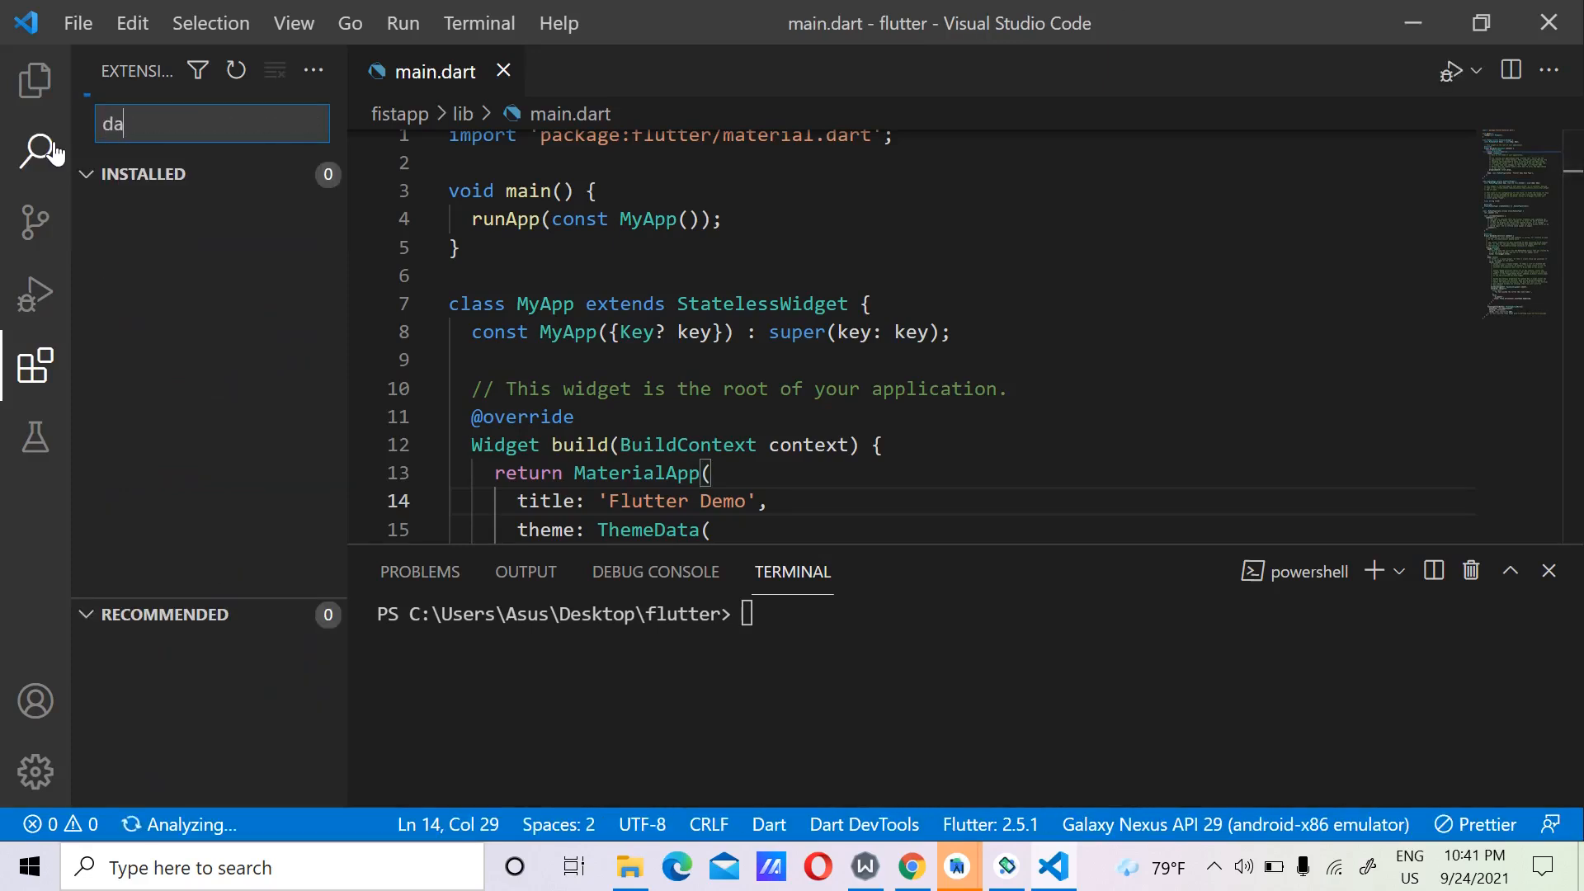
type("rt")
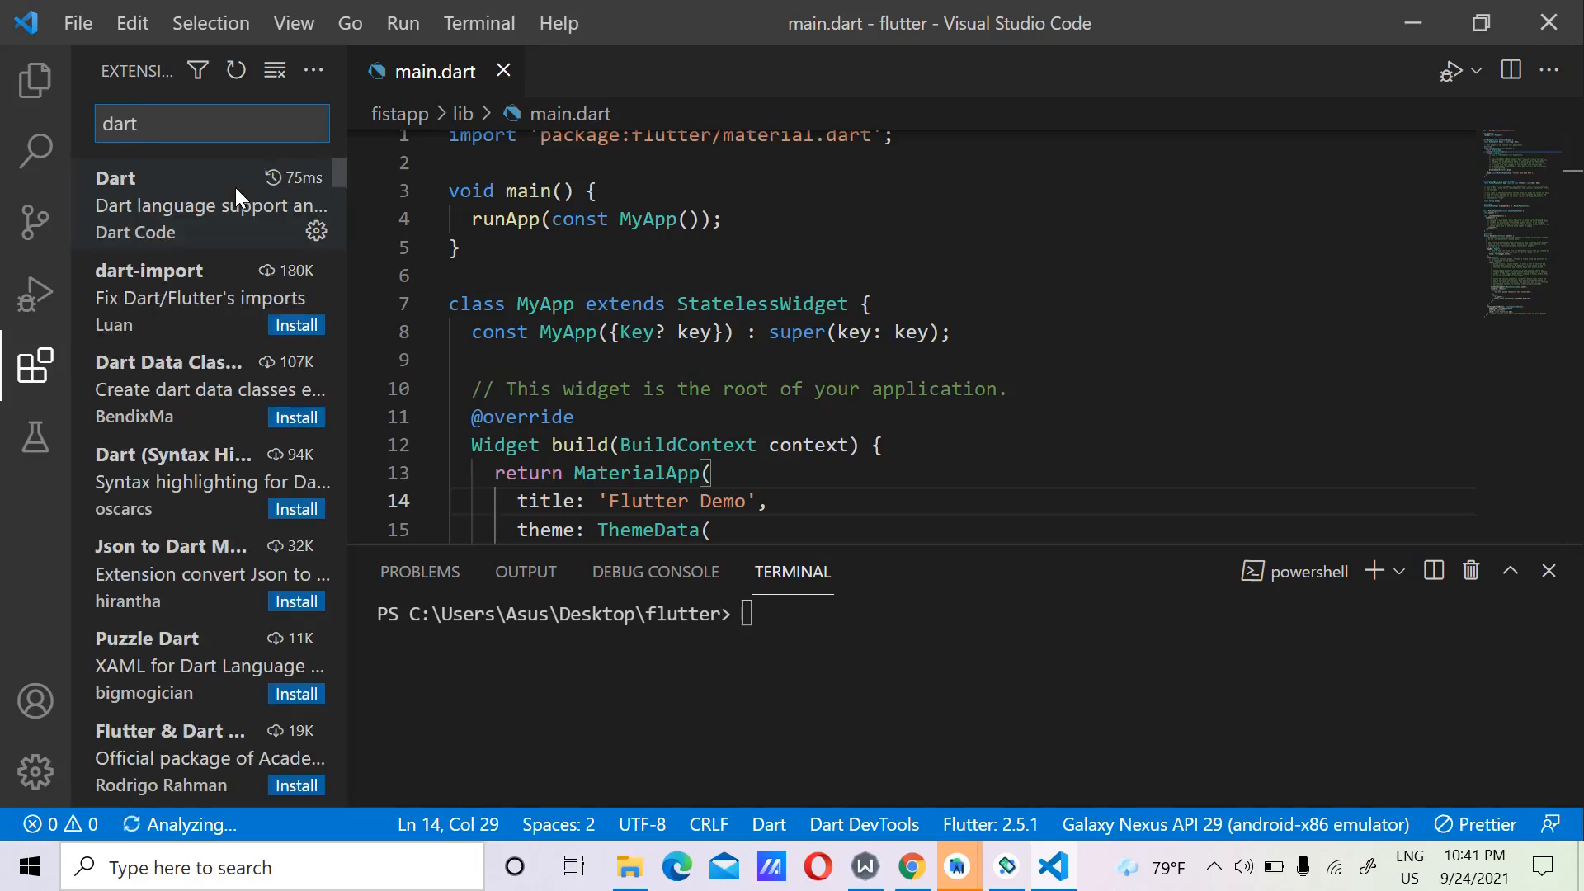
left_click(208, 193)
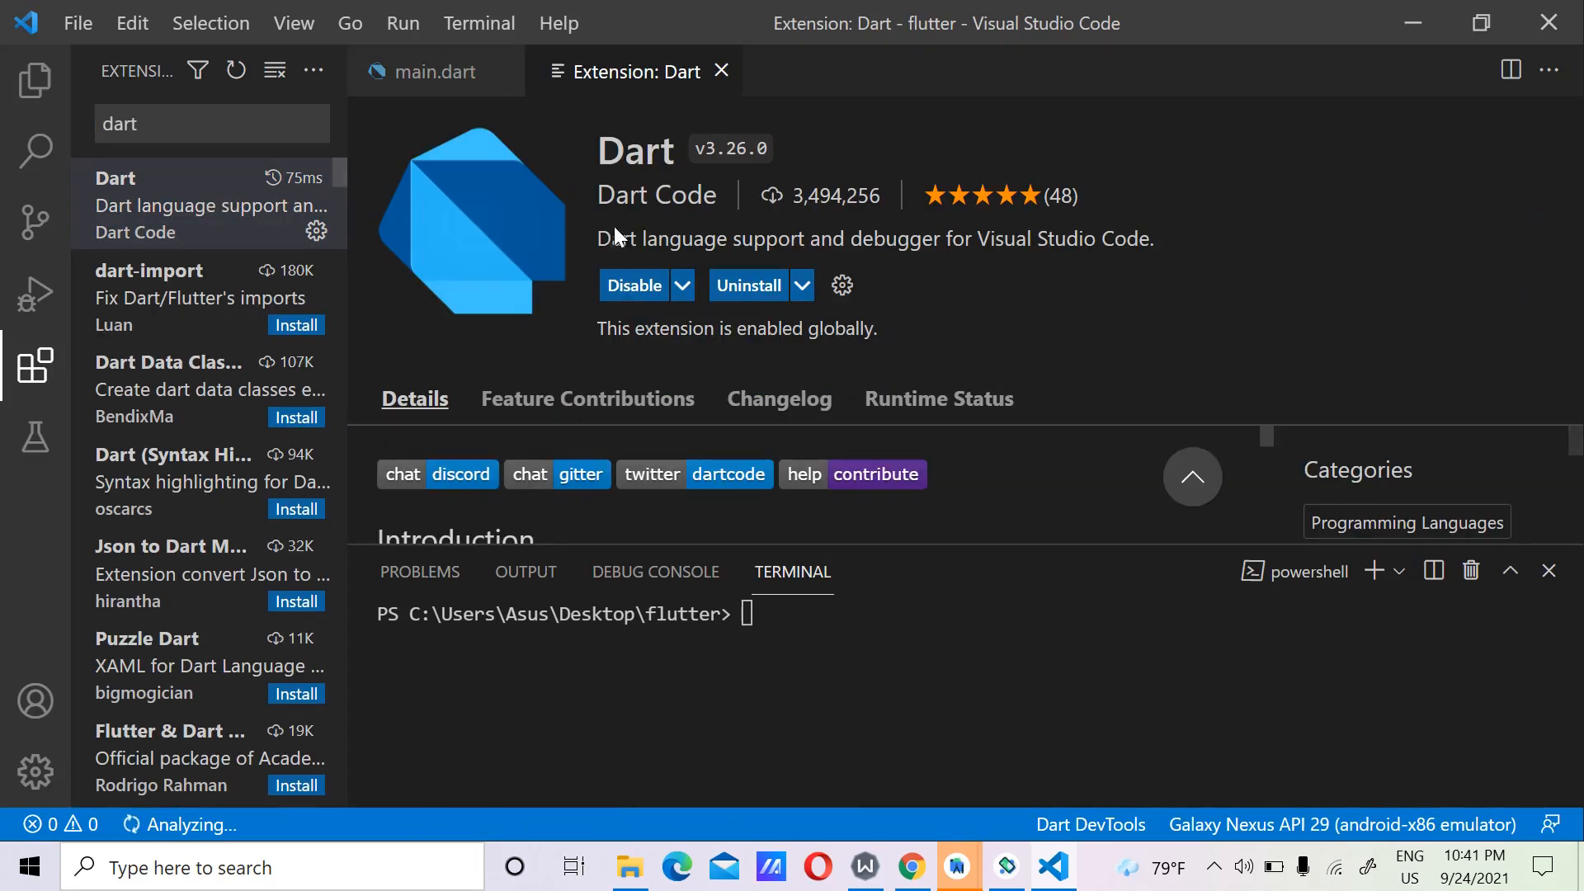
left_click(721, 73)
Search the extensions for "emulator", install the Android iOS Emulator extension and close its details page.
left_click_drag(274, 122, 60, 140)
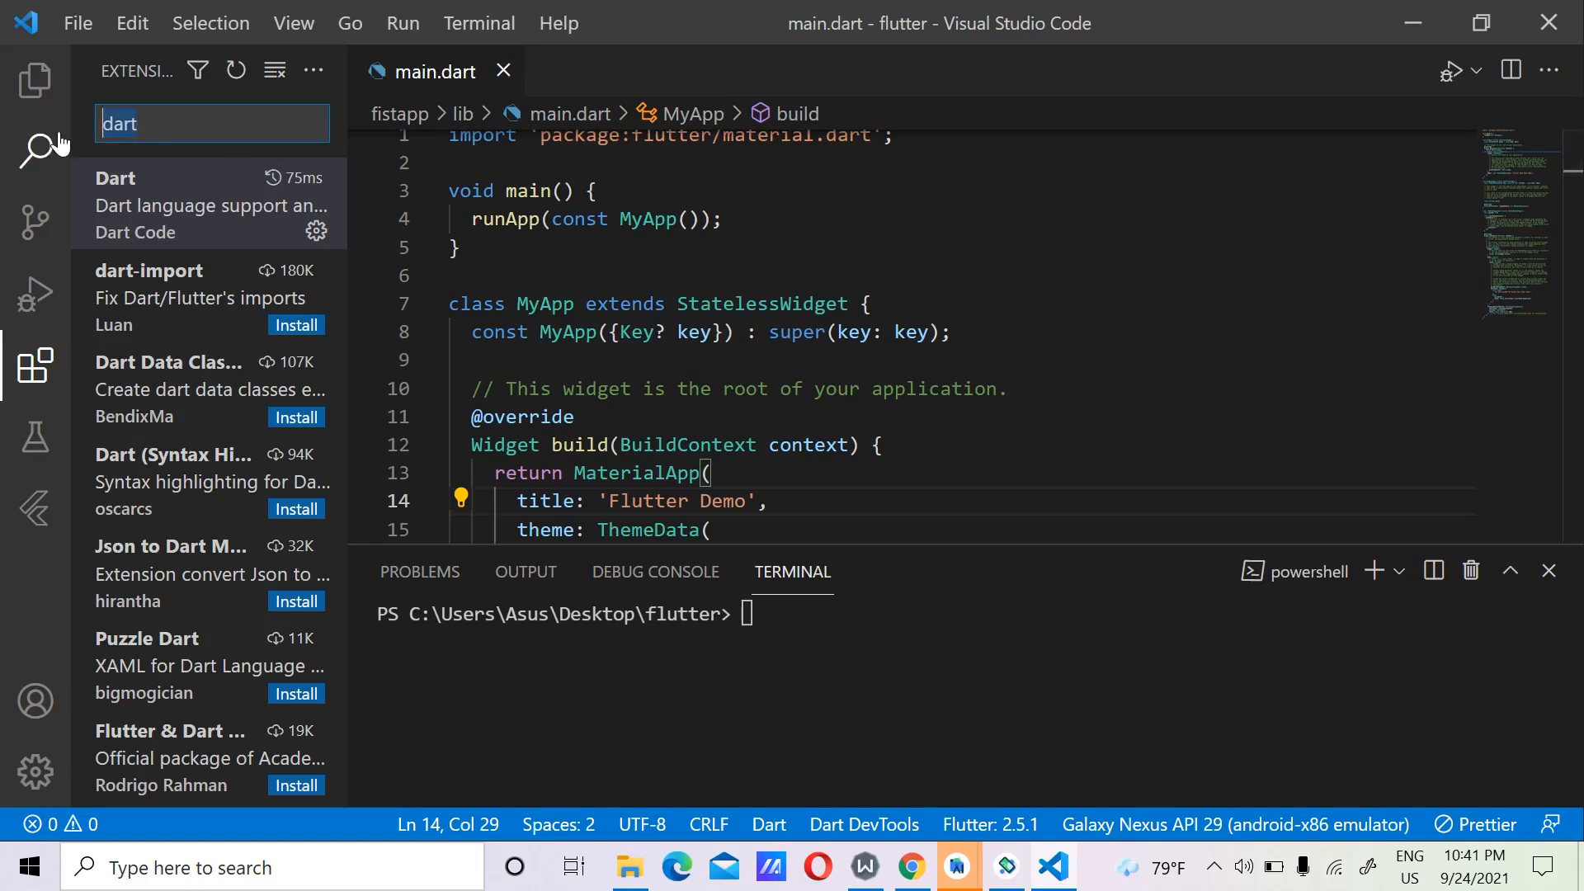
type("emula")
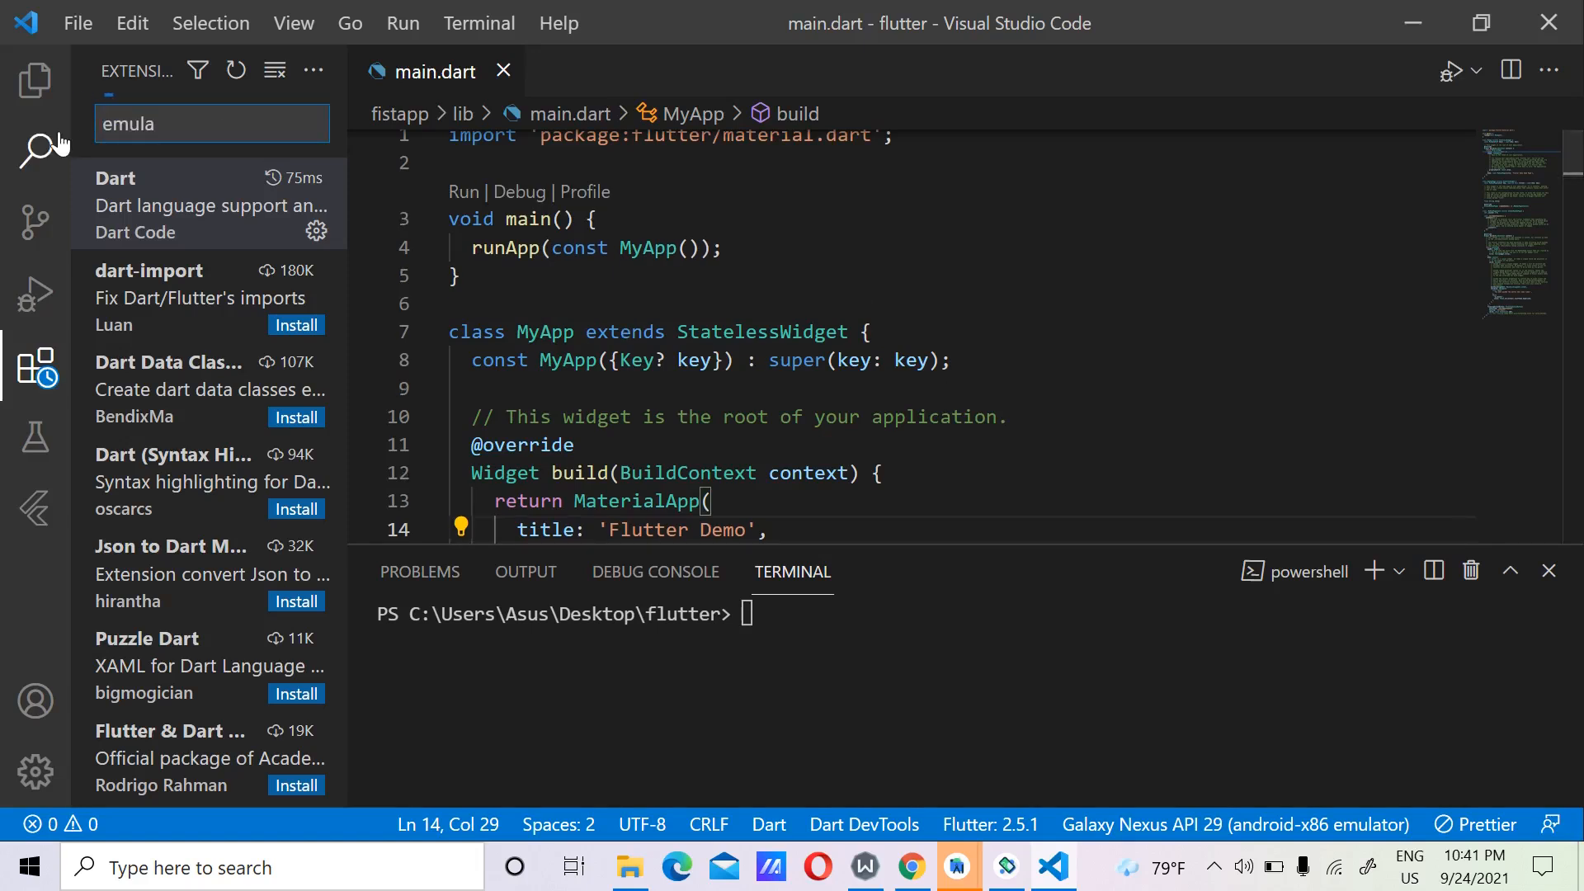
type("tor")
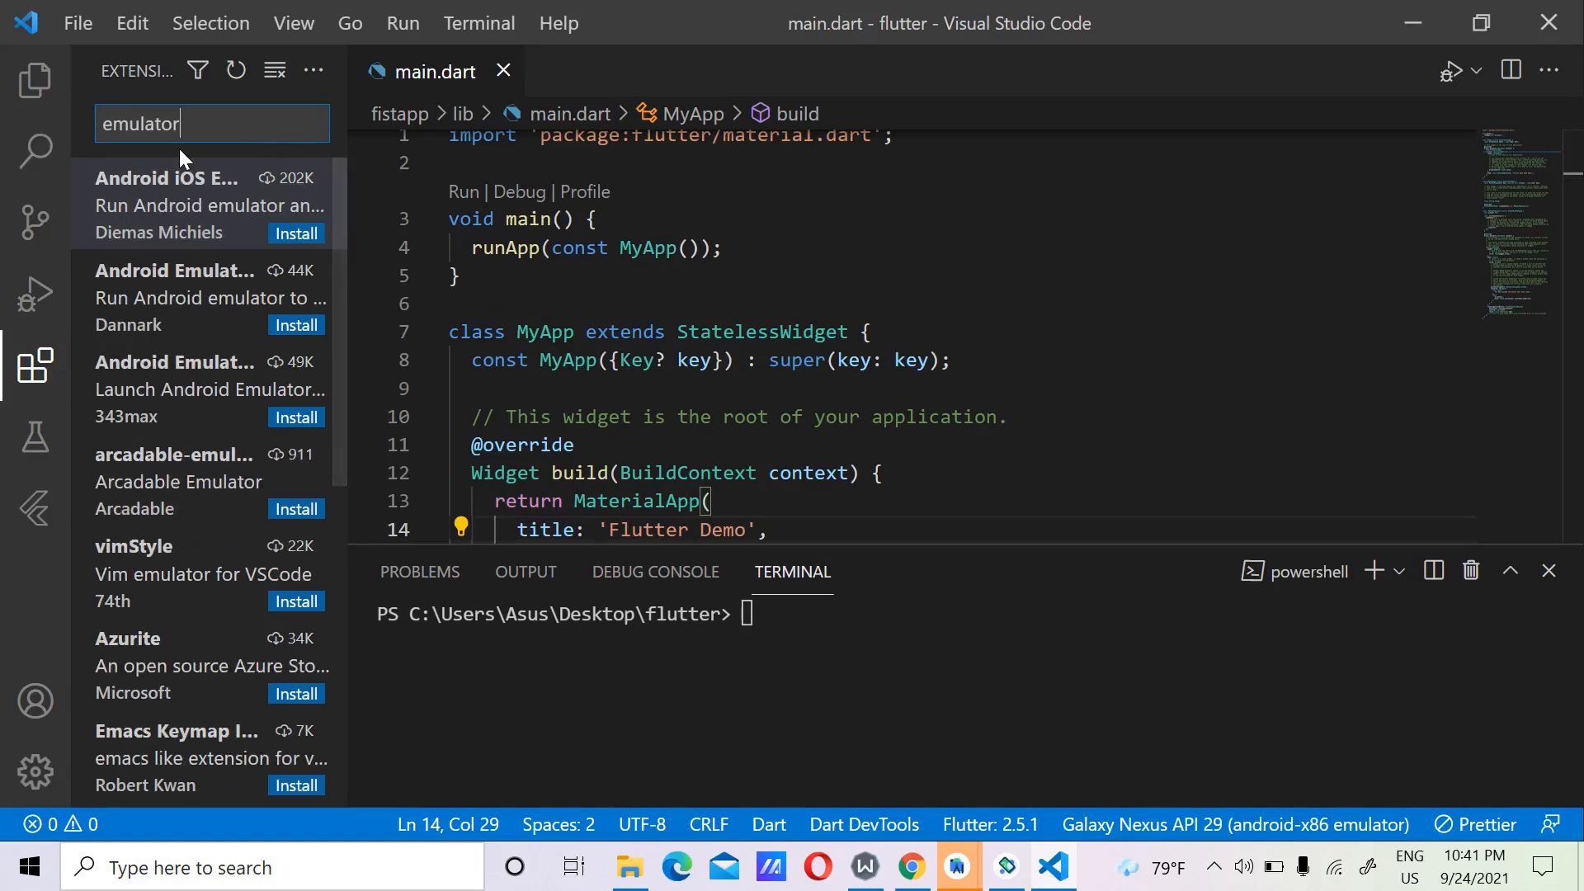
left_click(141, 200)
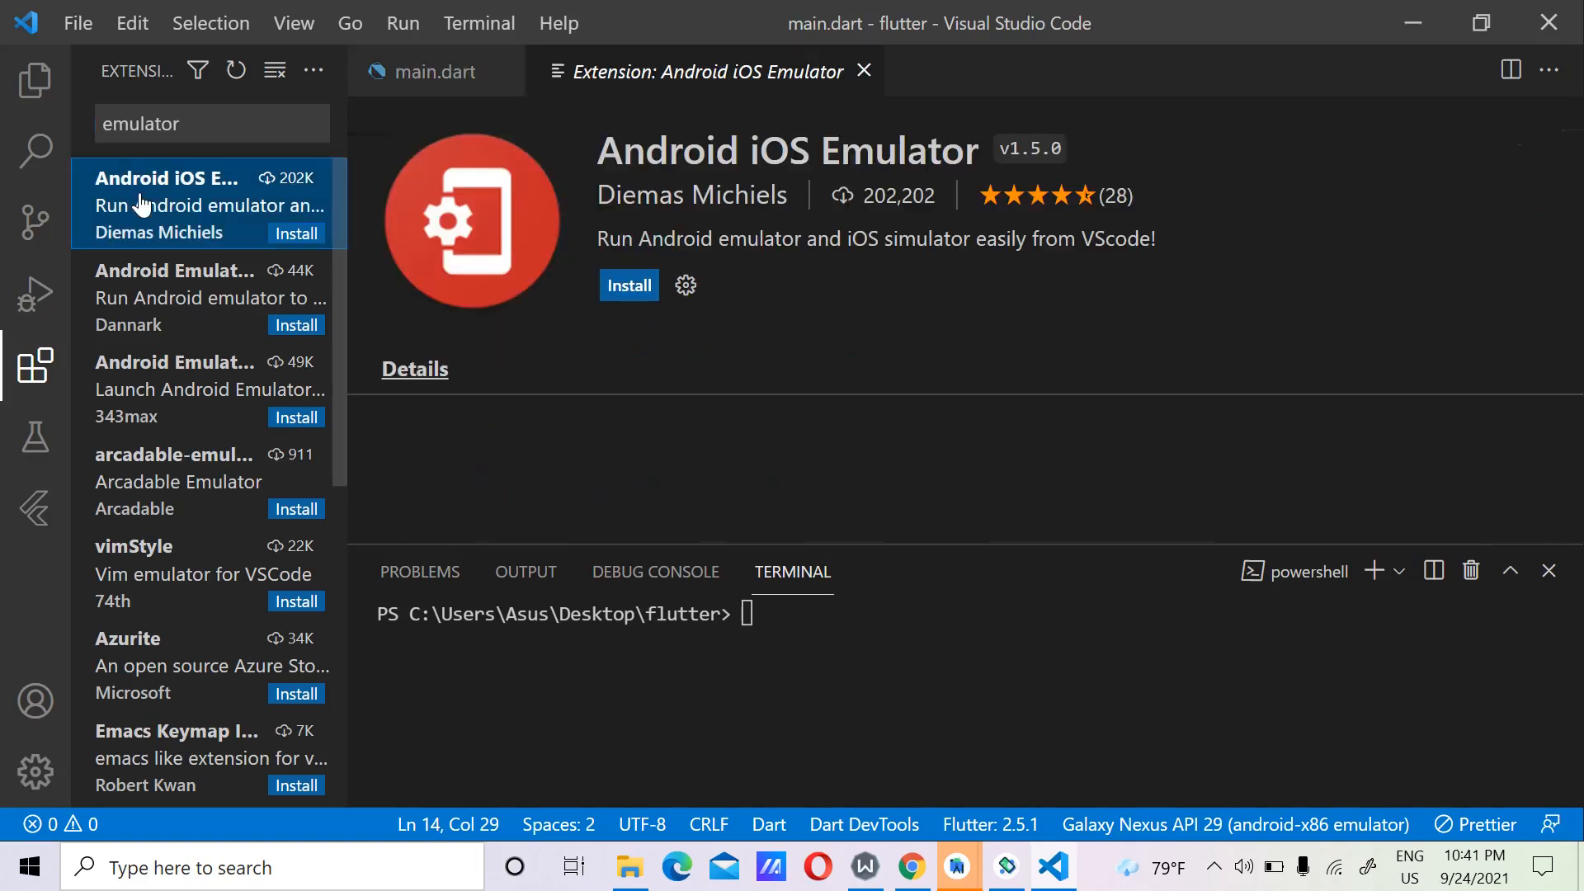
double_click(141, 202)
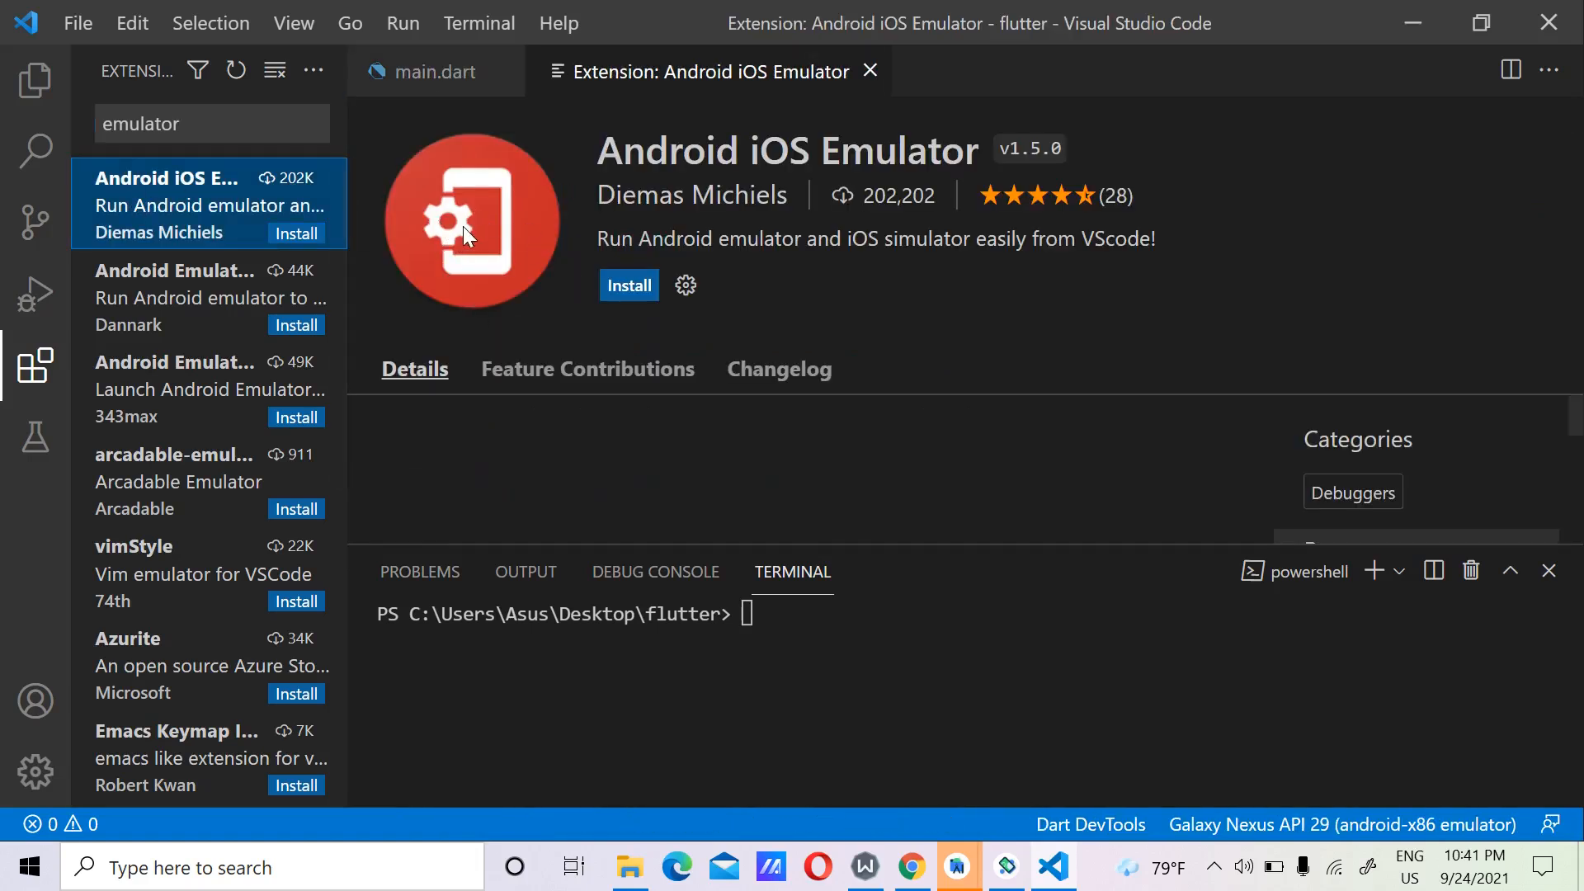
left_click(637, 285)
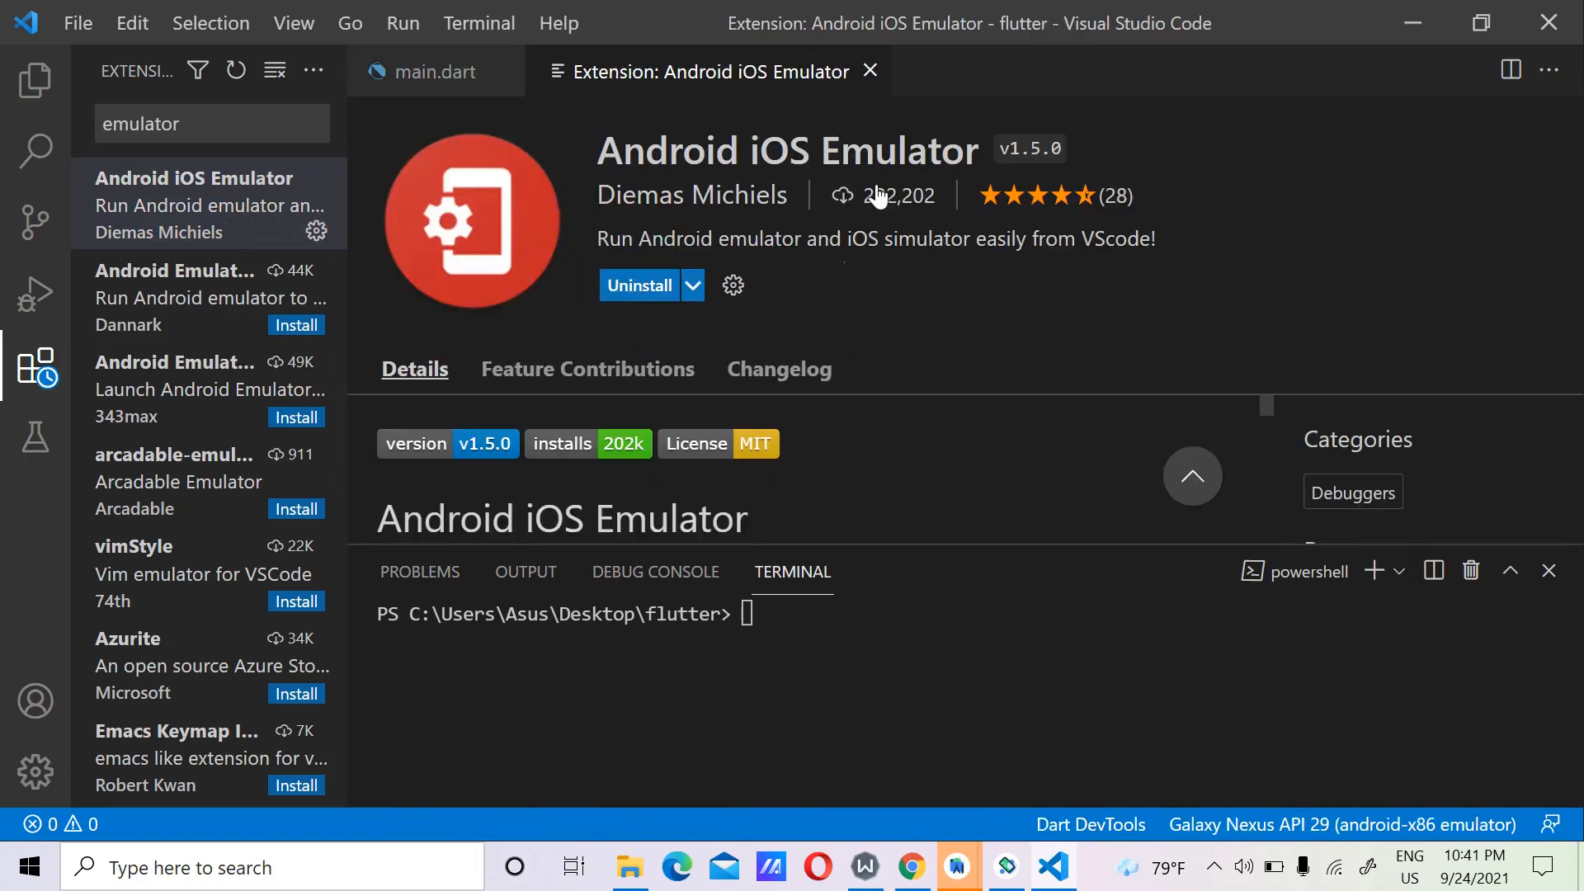
left_click(870, 72)
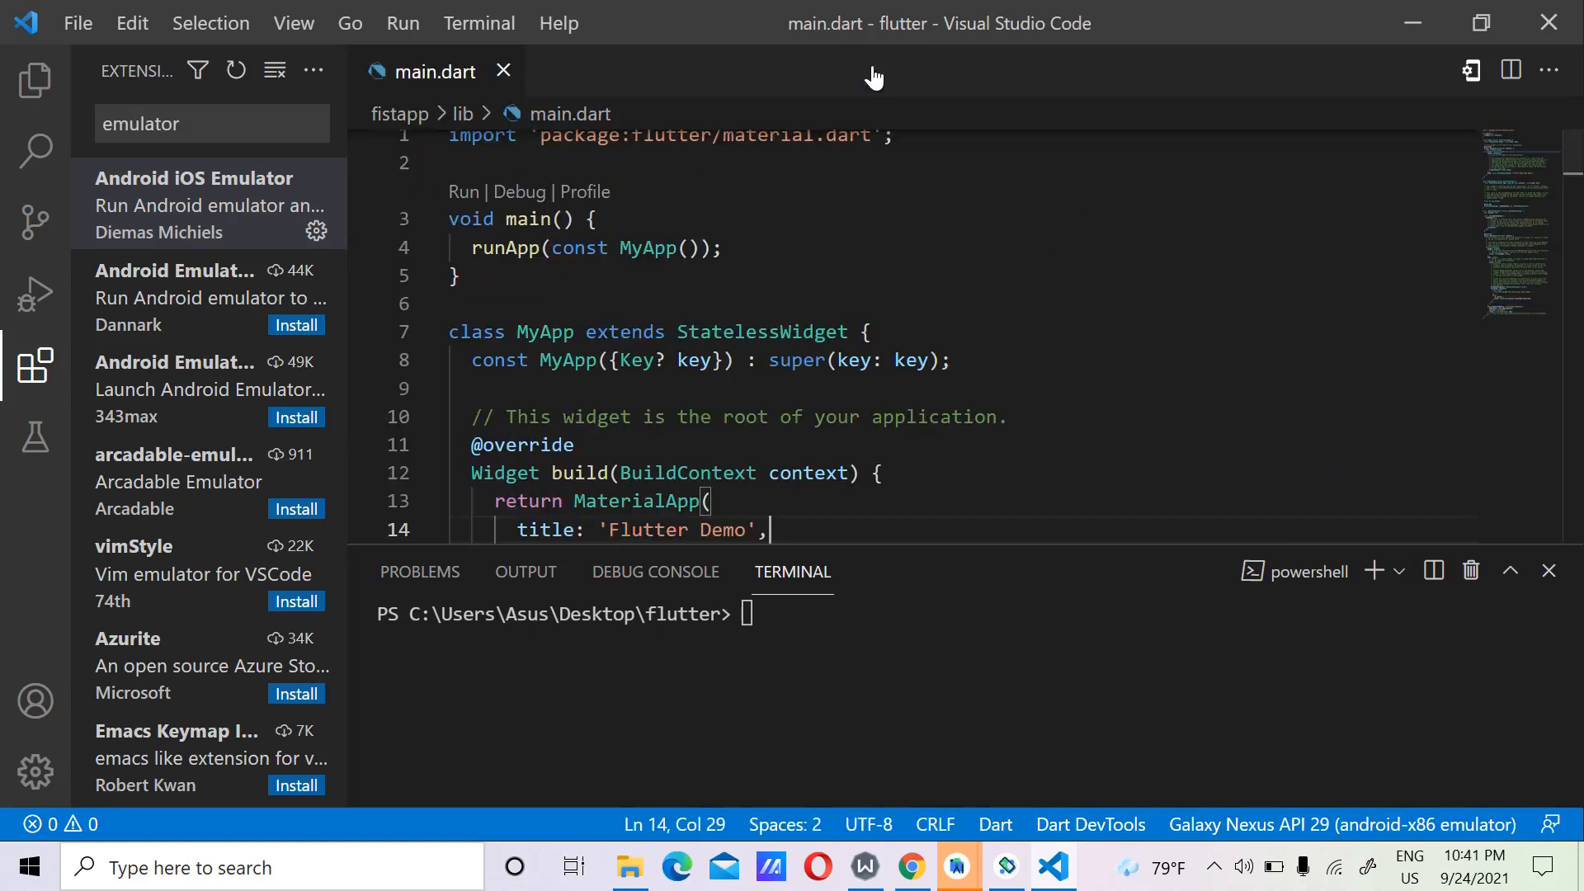
Select the CPH2015 mobile device as the target for the Flutter project and run main.dart without debugging.
left_click(36, 80)
left_click(608, 304)
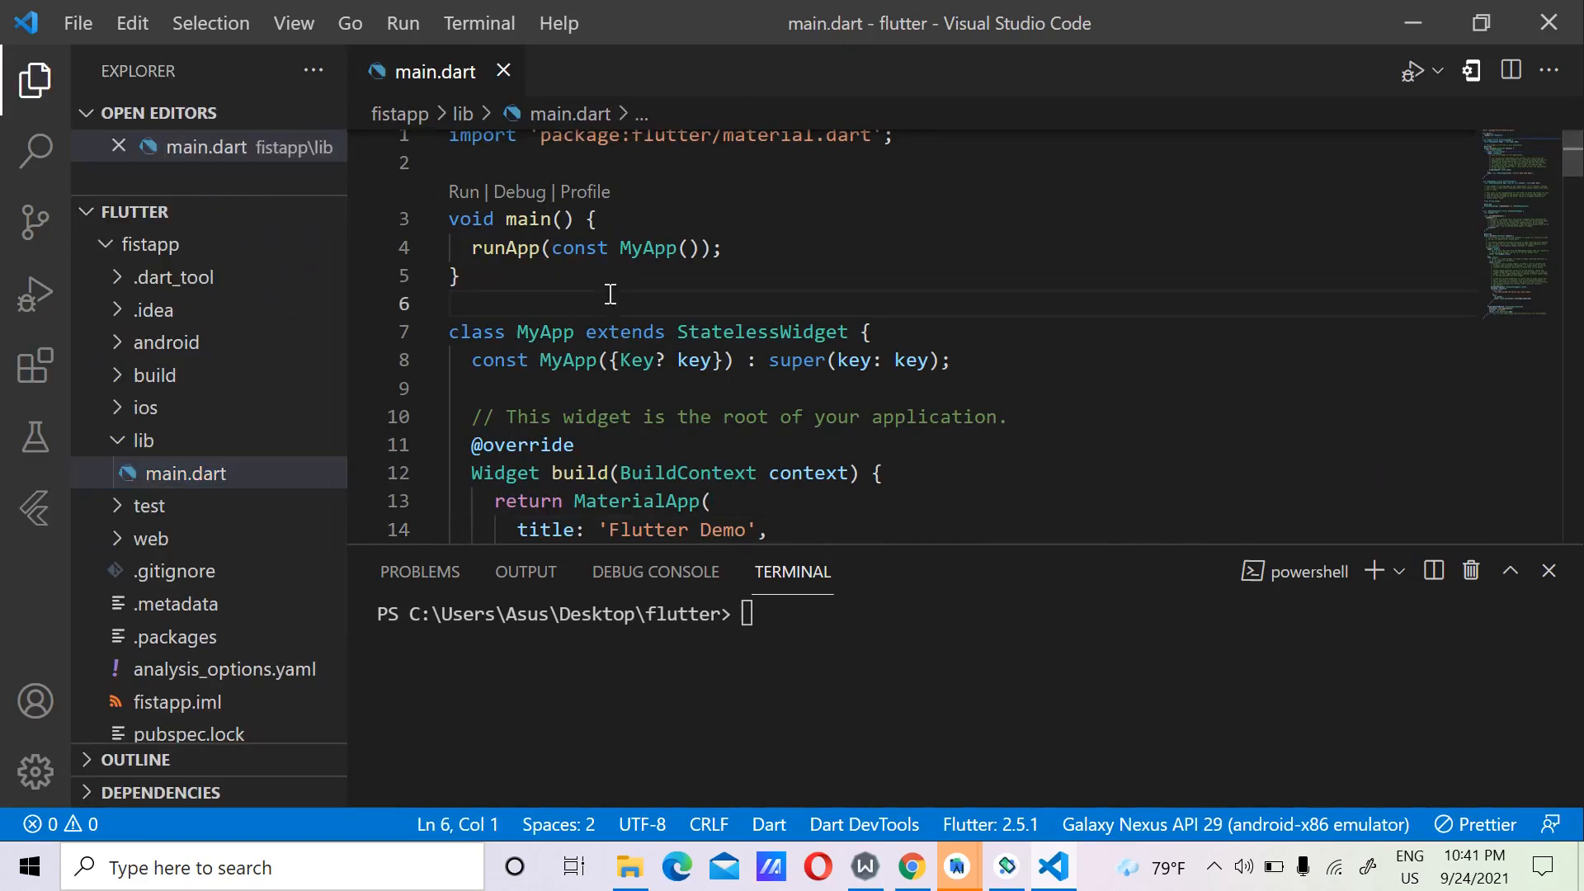
left_click(1275, 820)
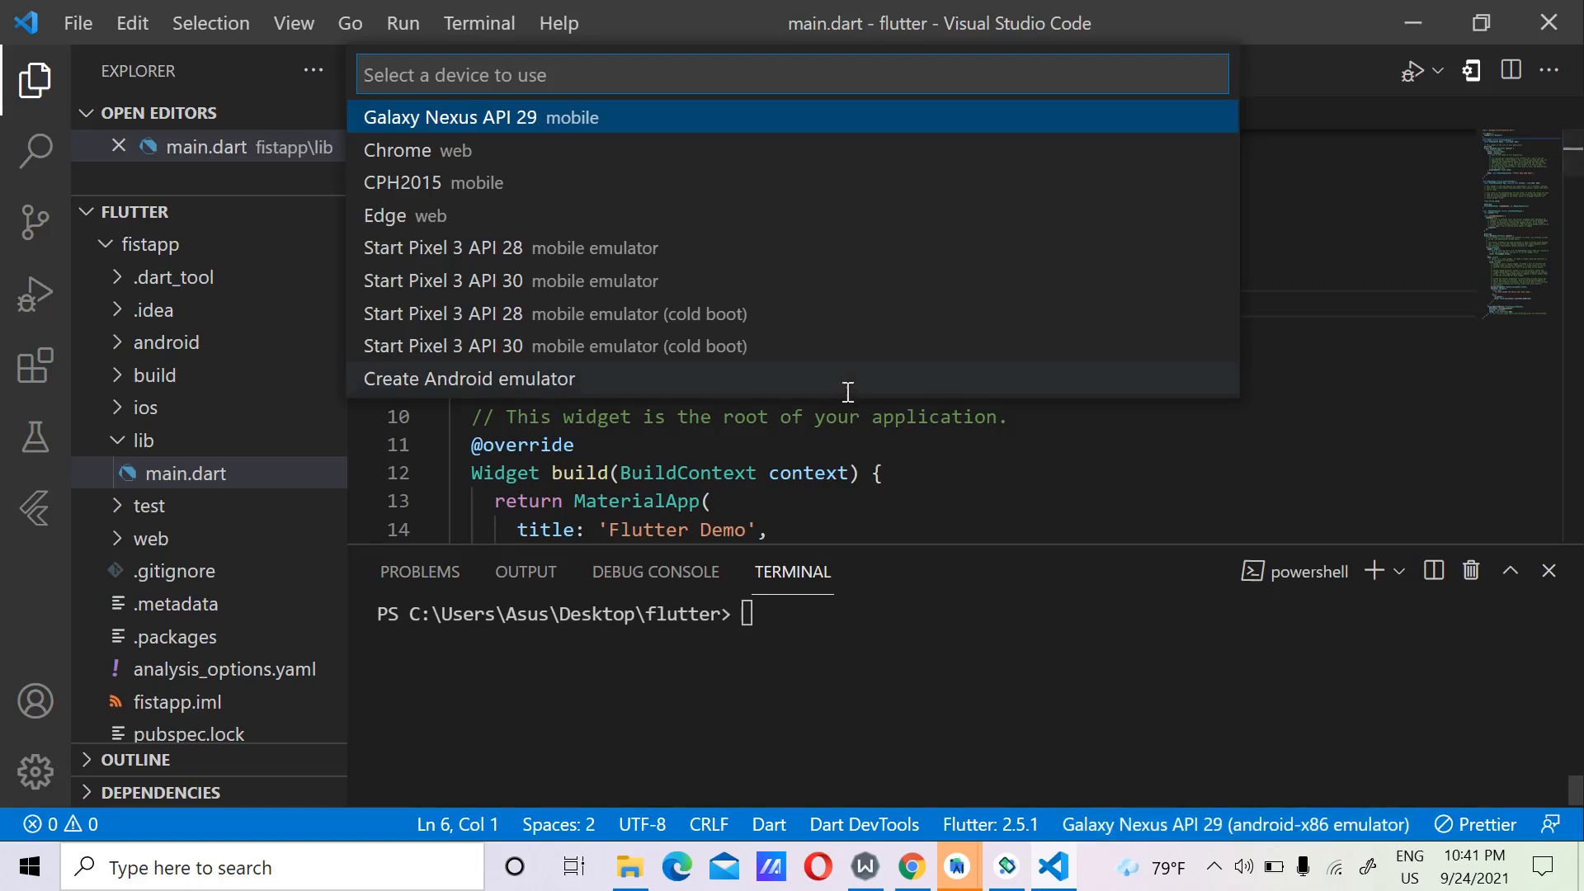
left_click(505, 189)
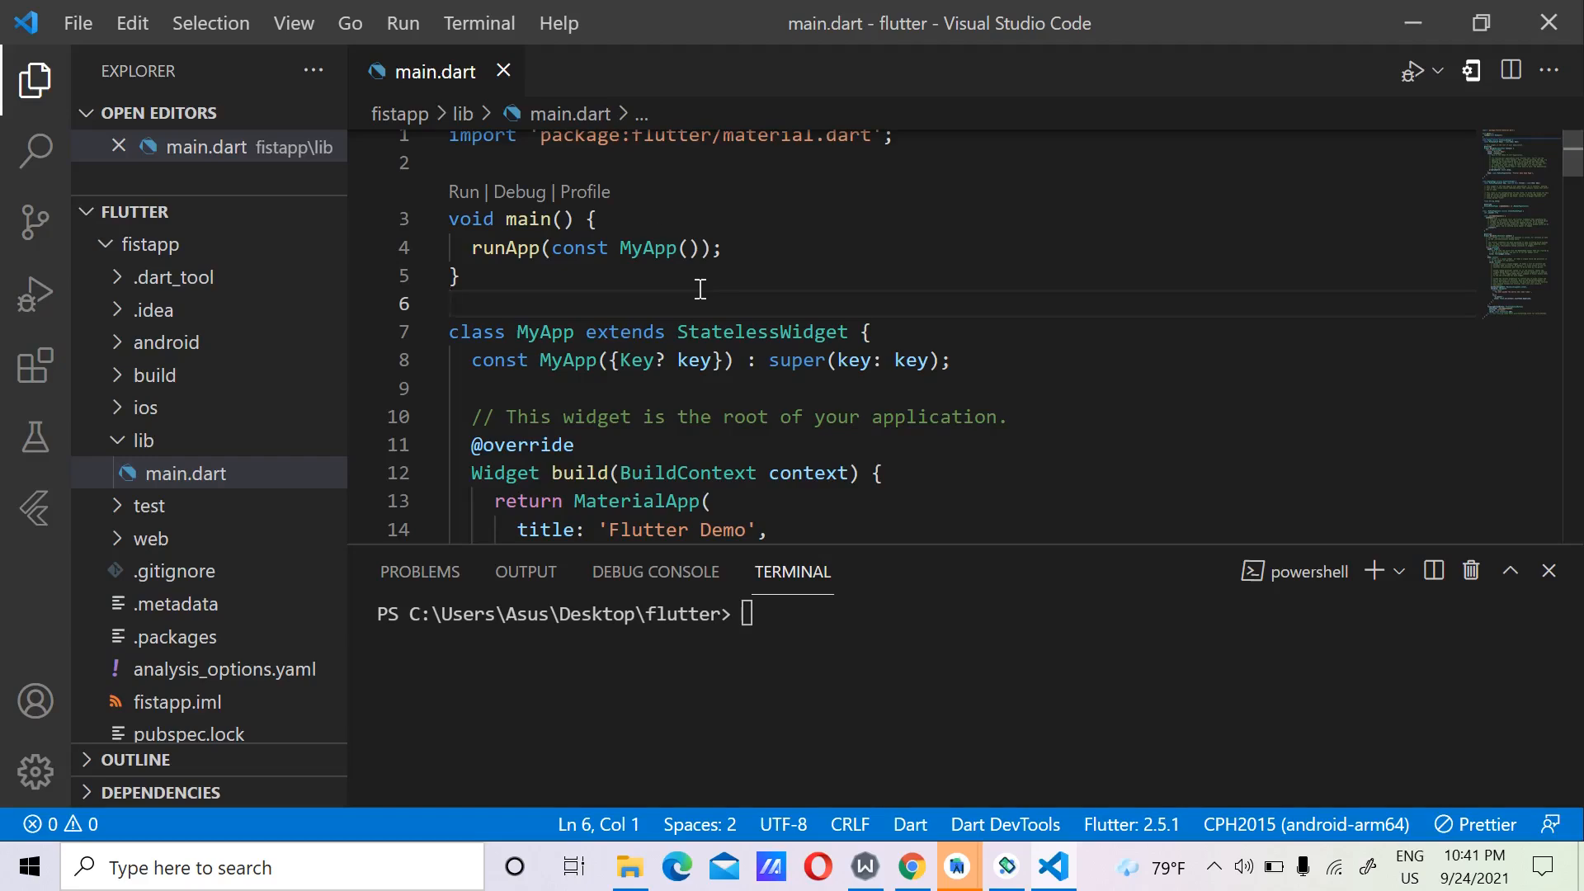
left_click(402, 23)
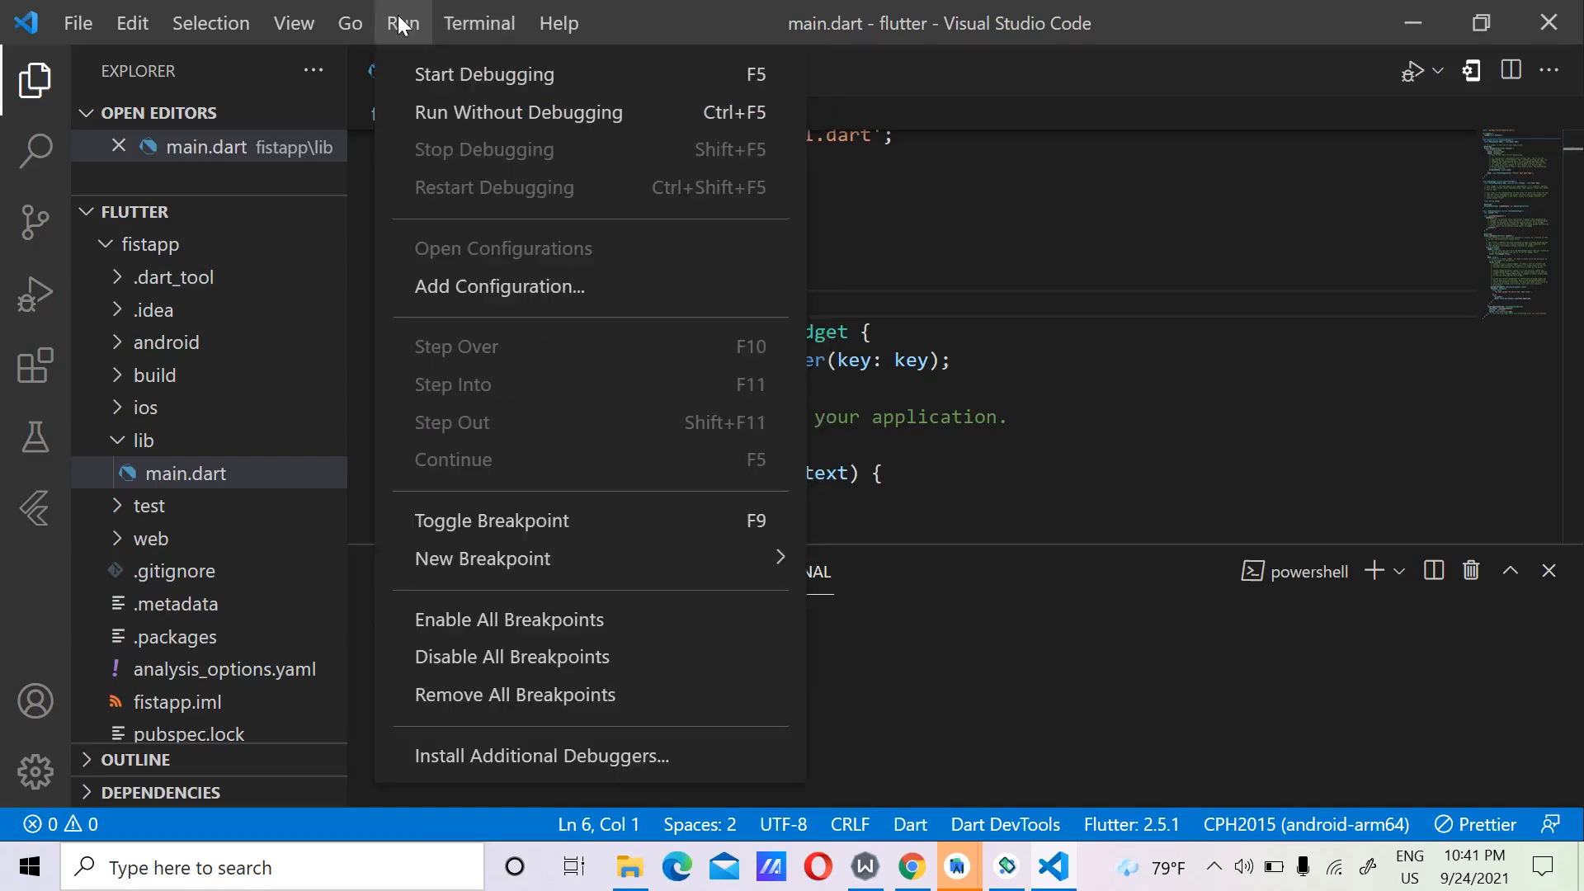
left_click(446, 112)
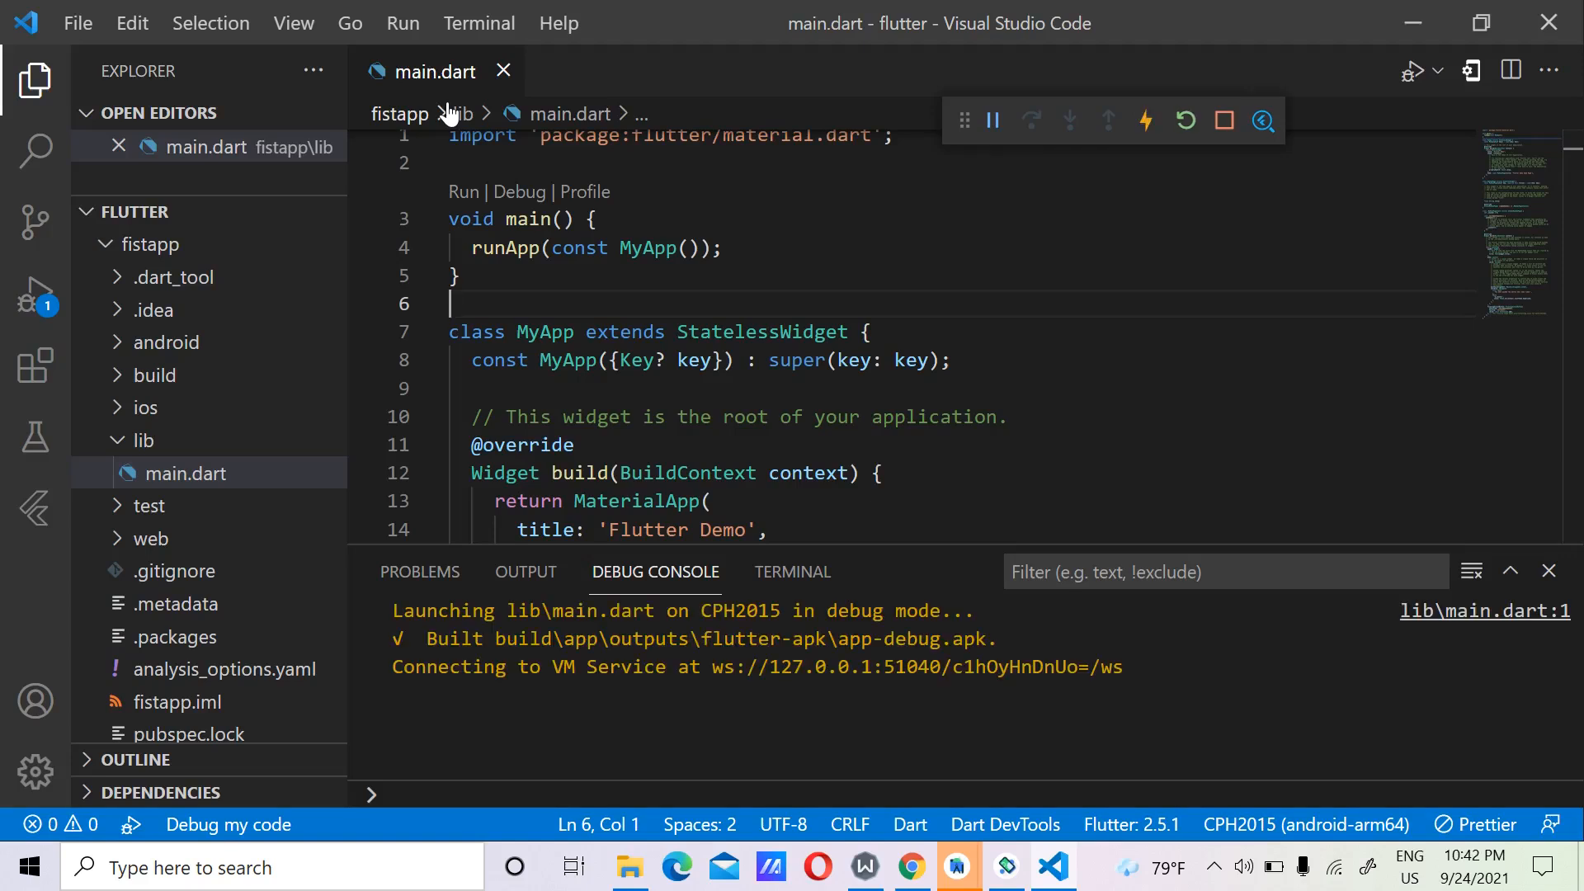
left_click(450, 113)
left_click(738, 383)
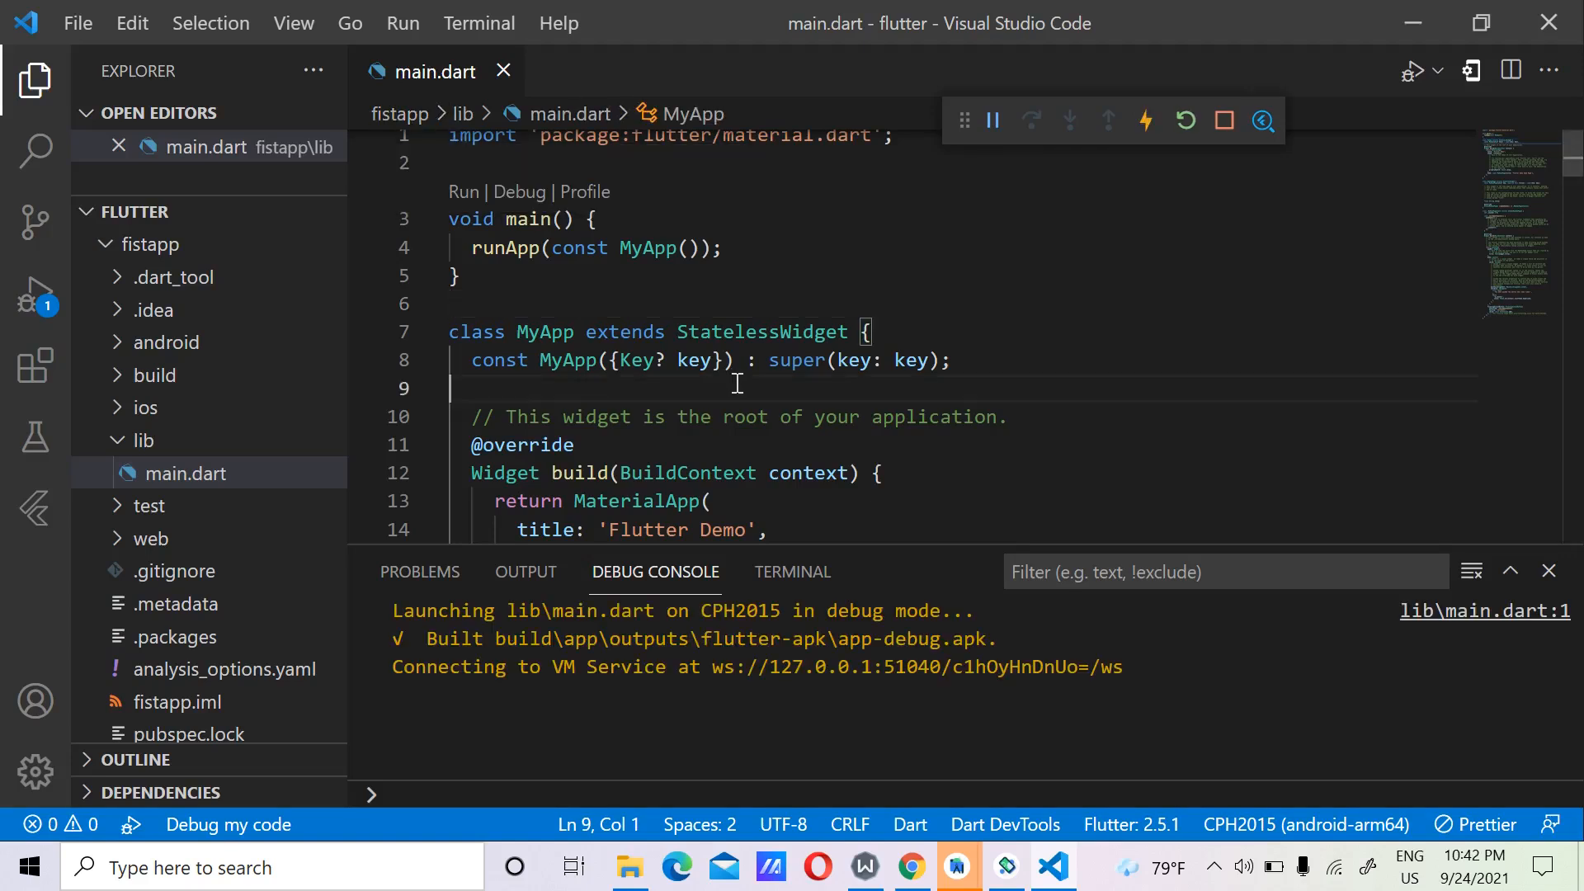
left_click(1185, 446)
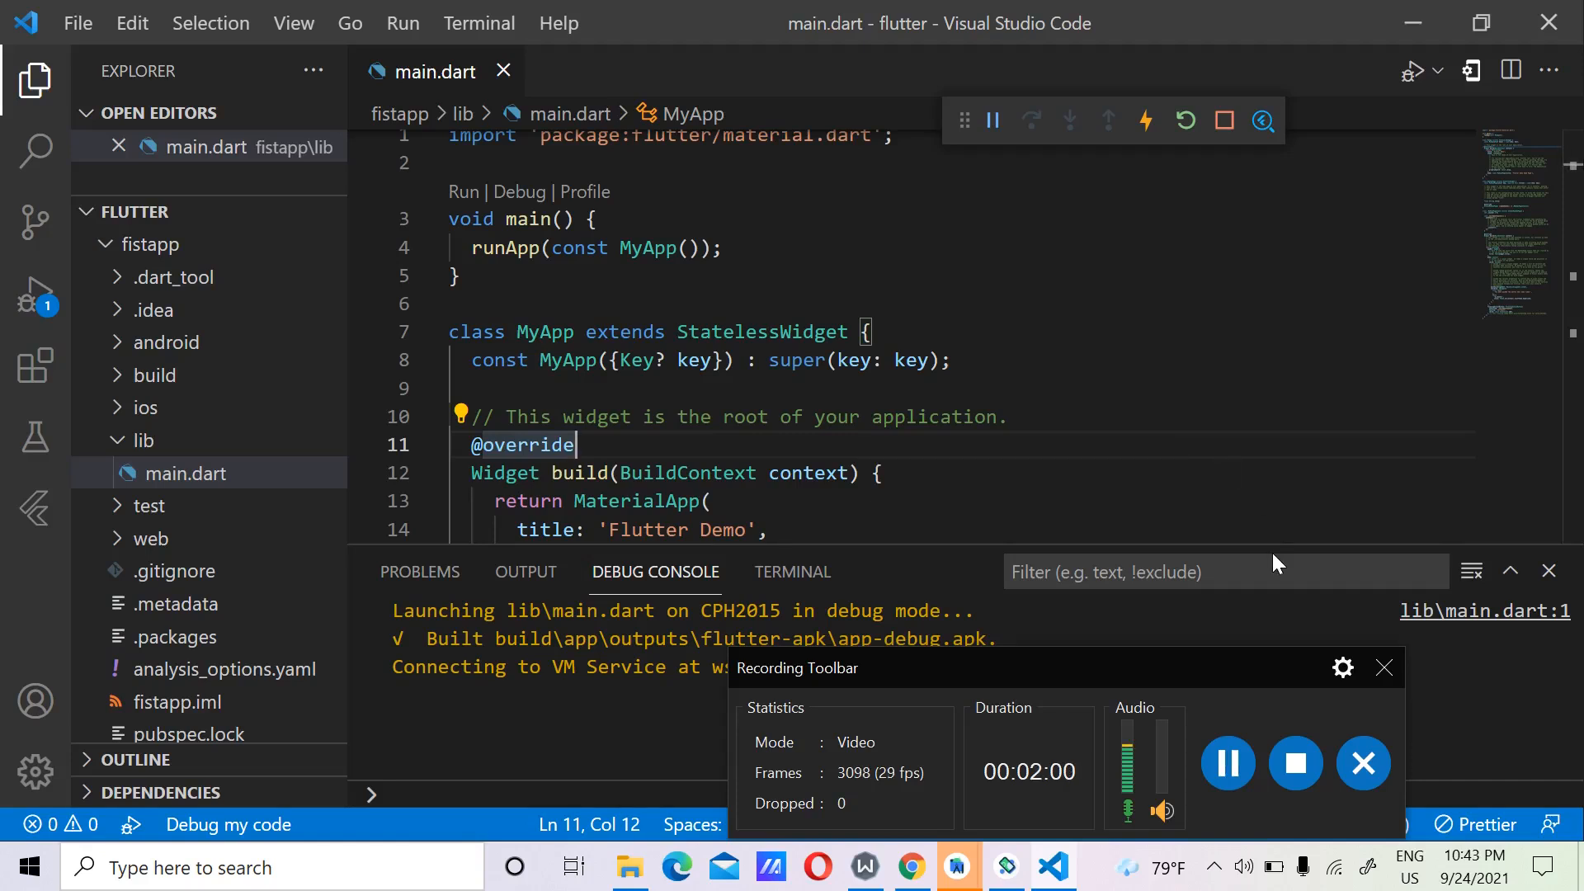
left_click(1296, 762)
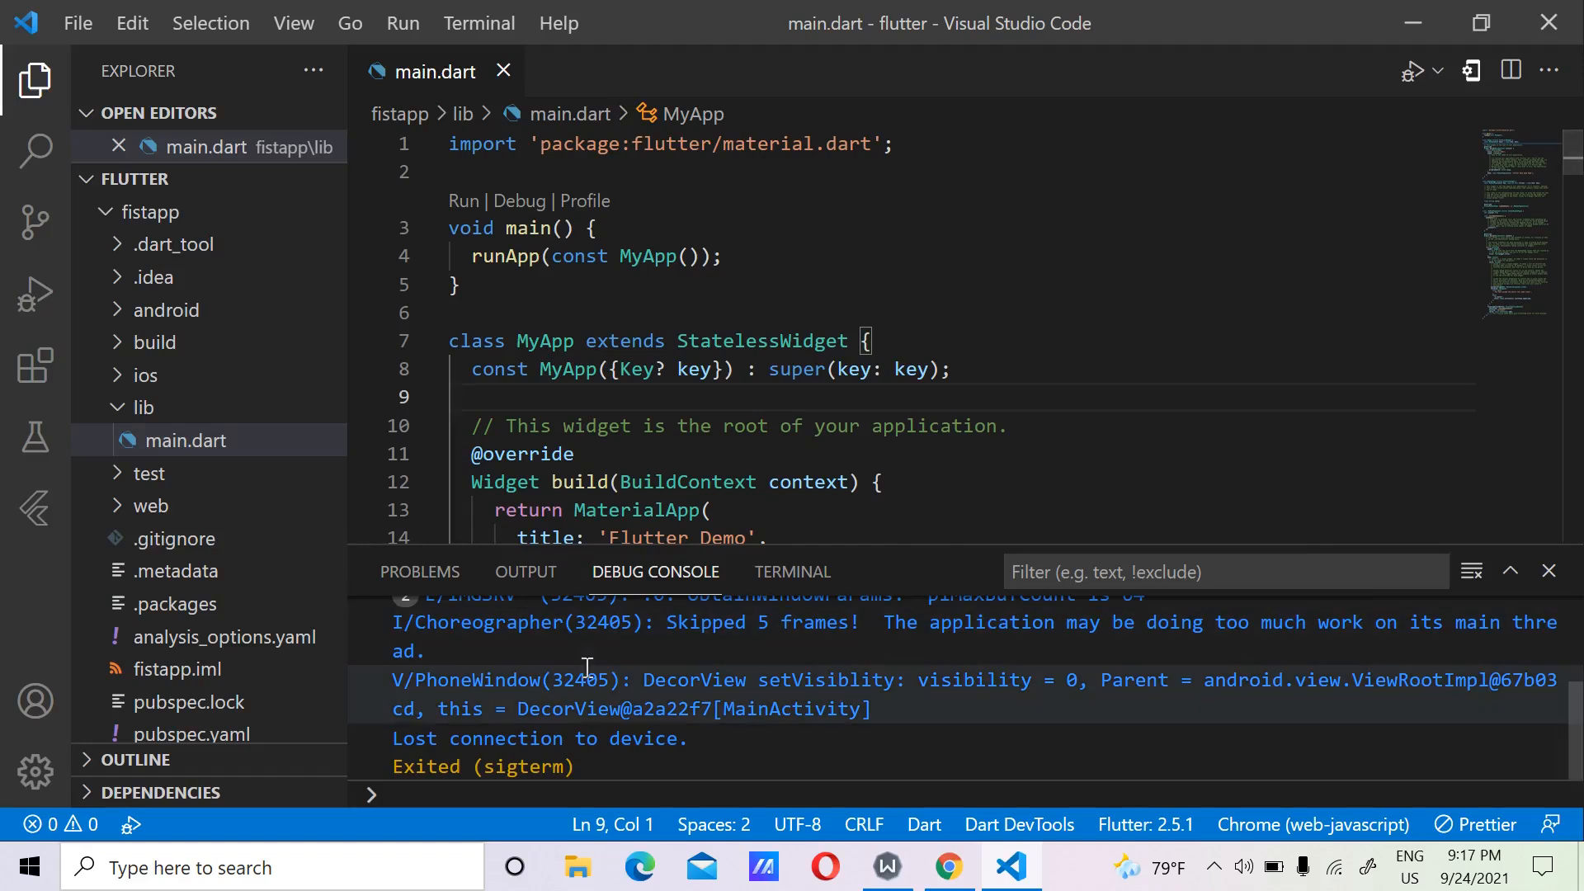
left_click_drag(608, 771, 393, 768)
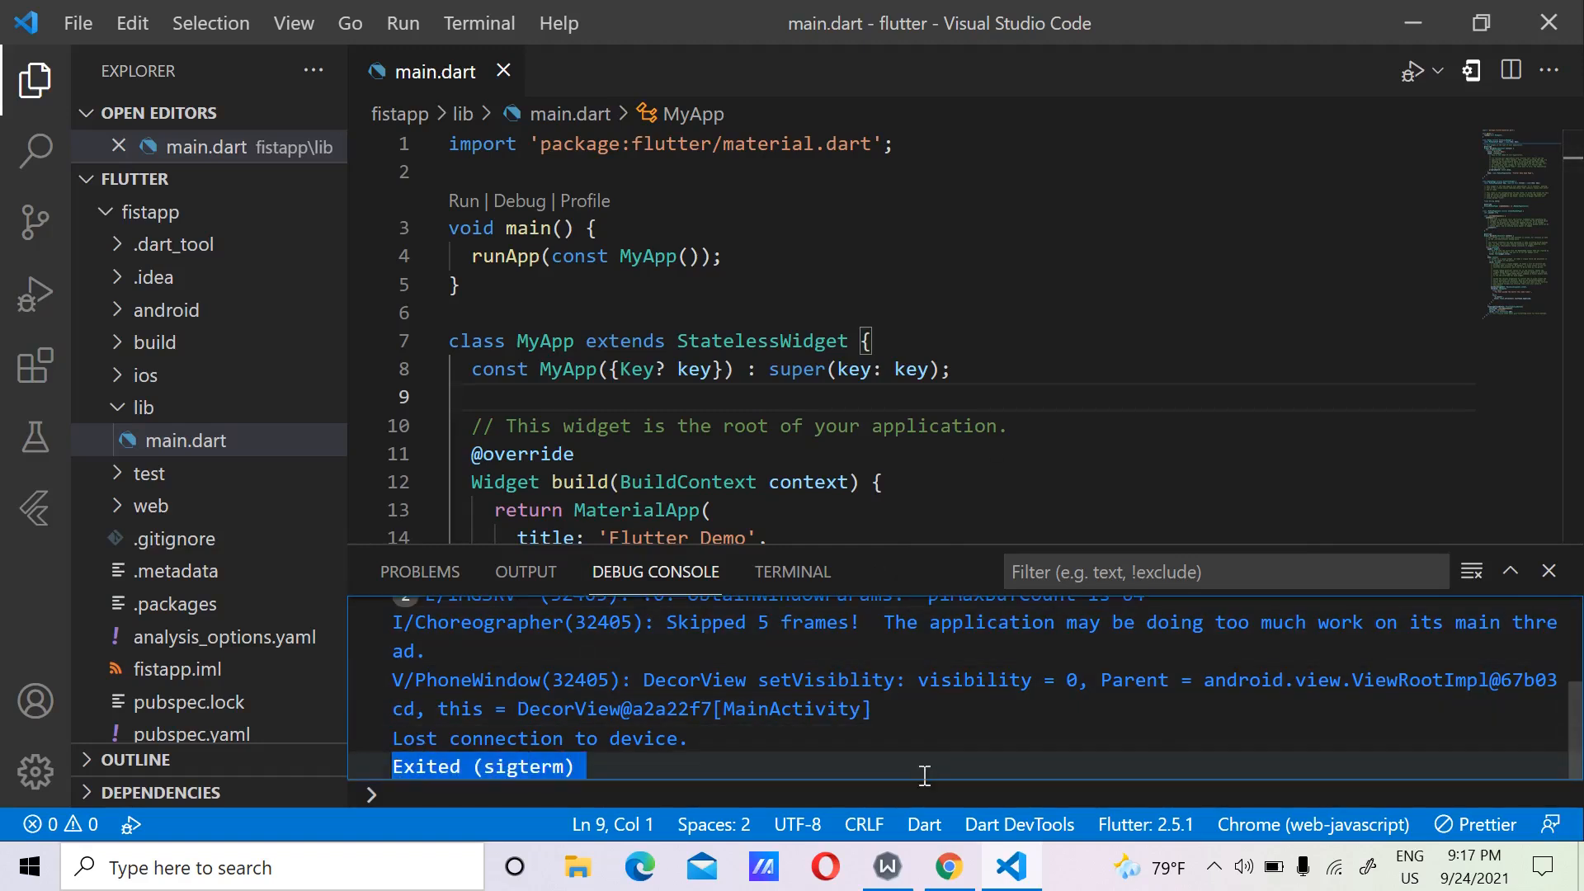
Switch to Chrome, search for "android studio download" in a new tab and open the Android Developers download page.
left_click(940, 870)
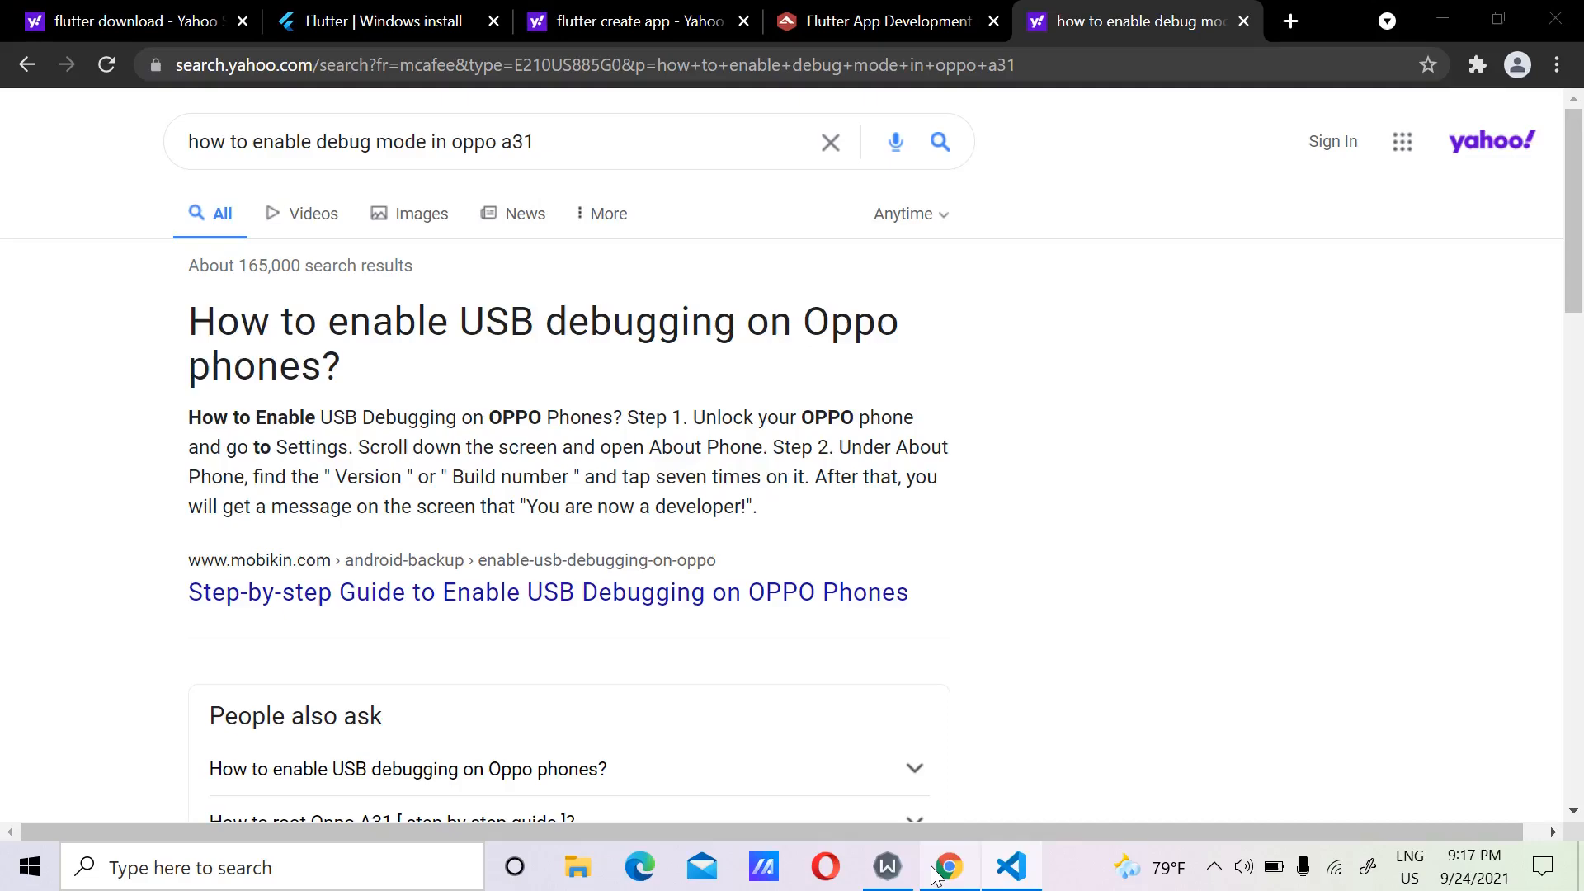
left_click(1291, 21)
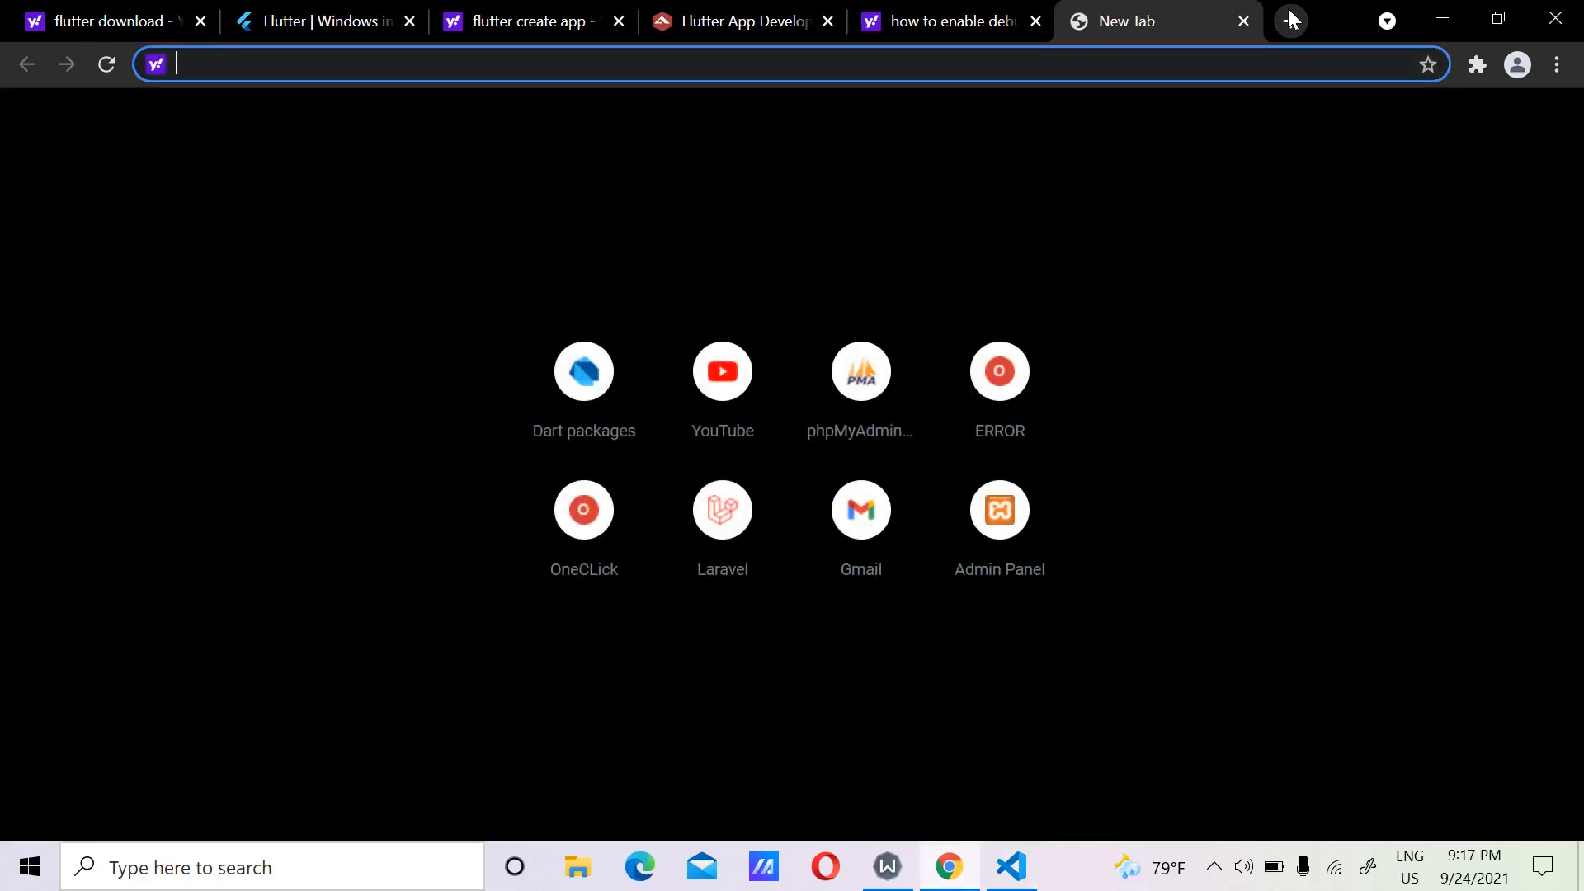
type("android stude")
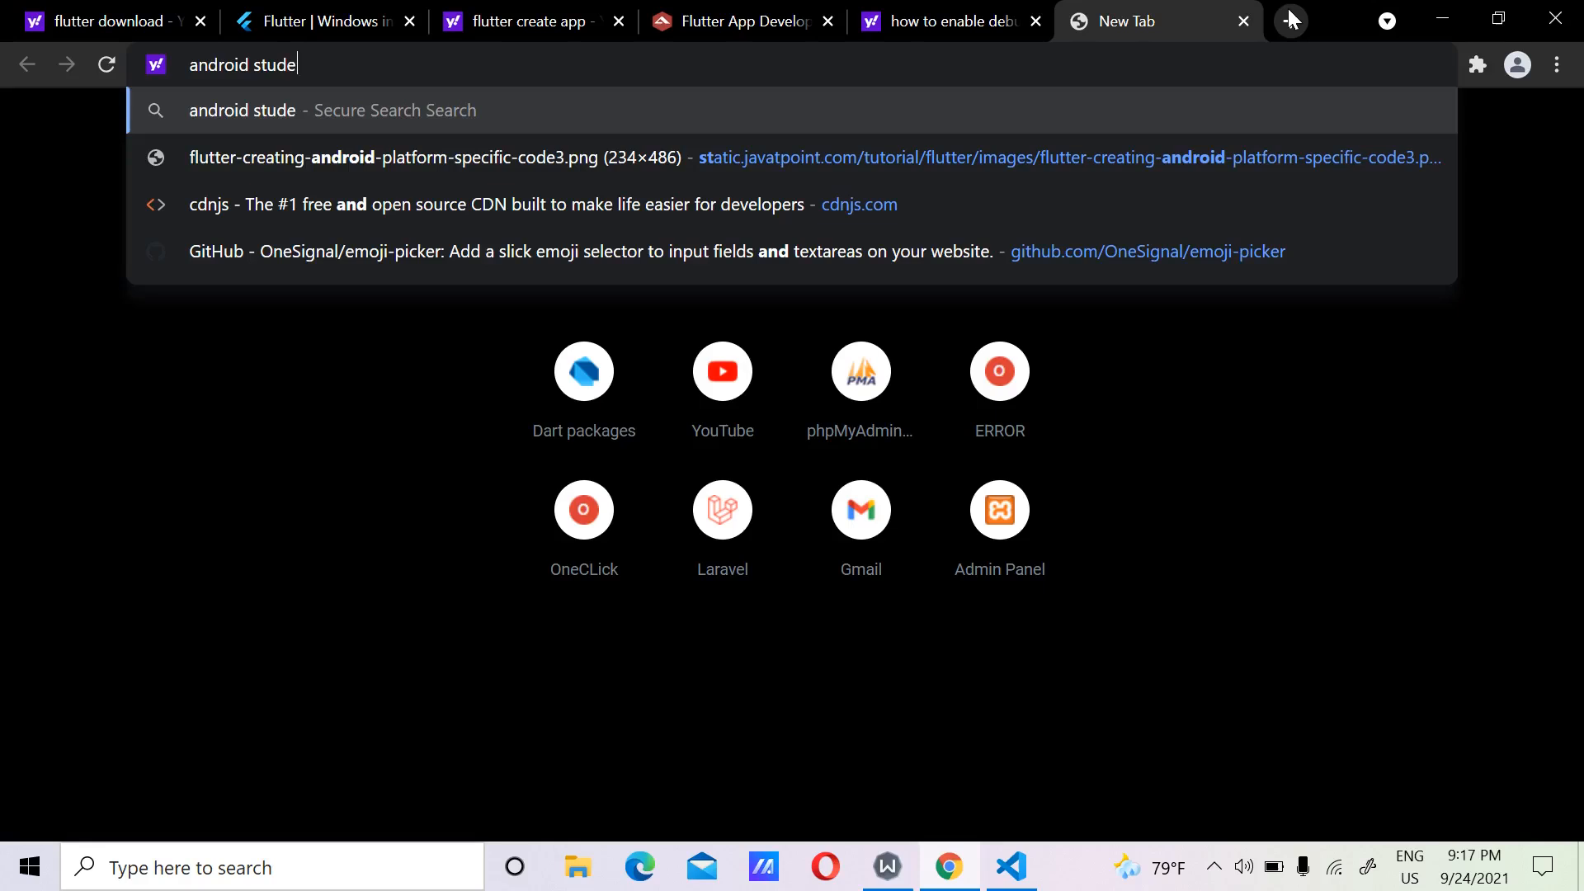
key("BackSpace")
type("io")
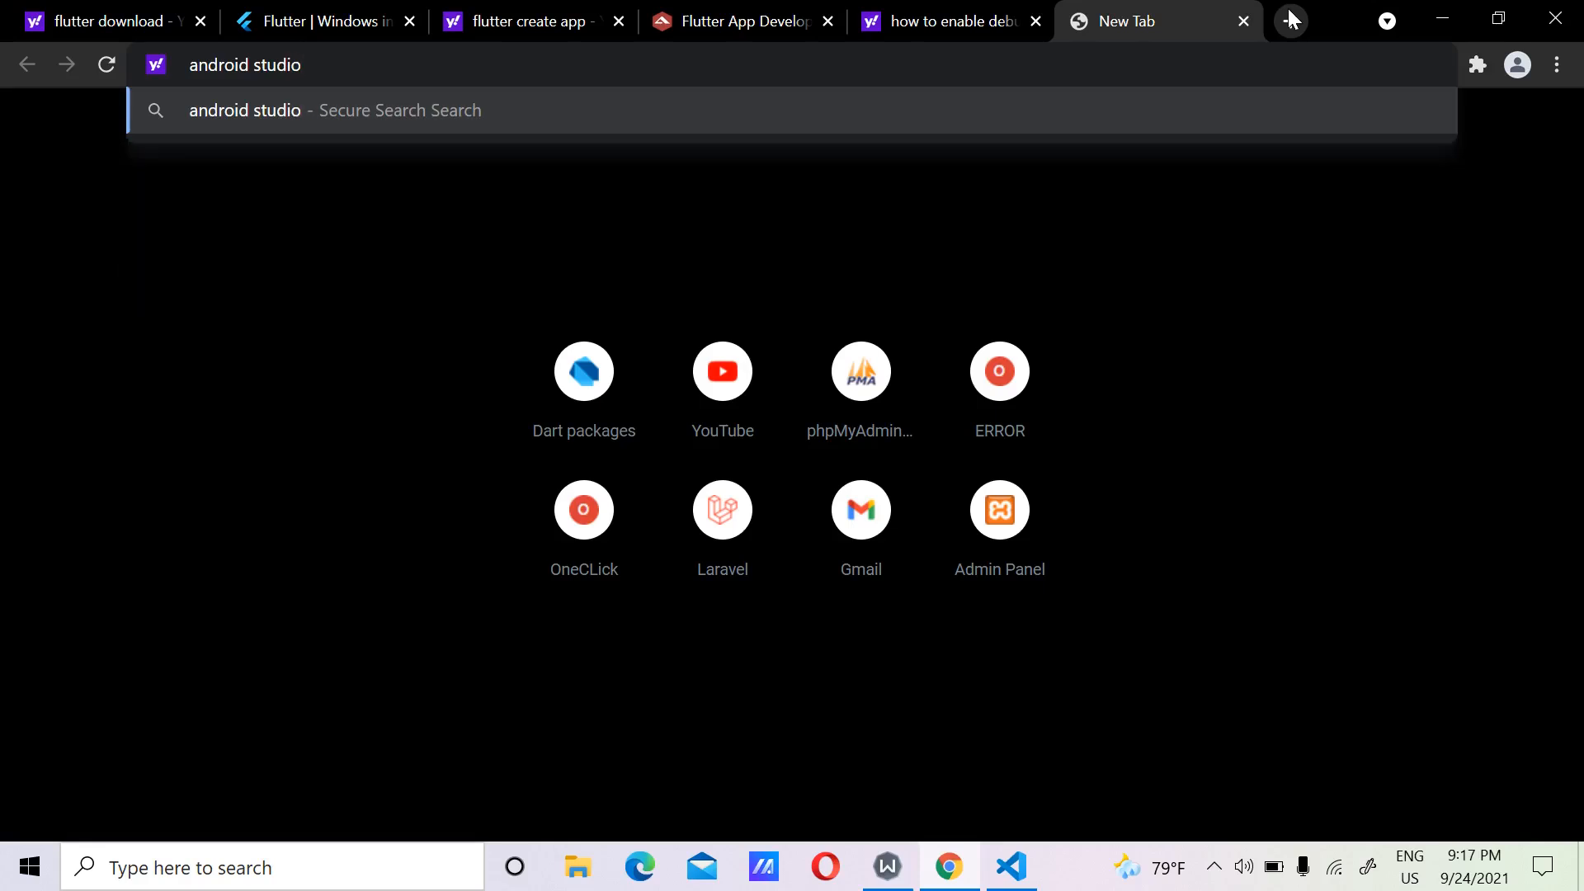
type(" downlo")
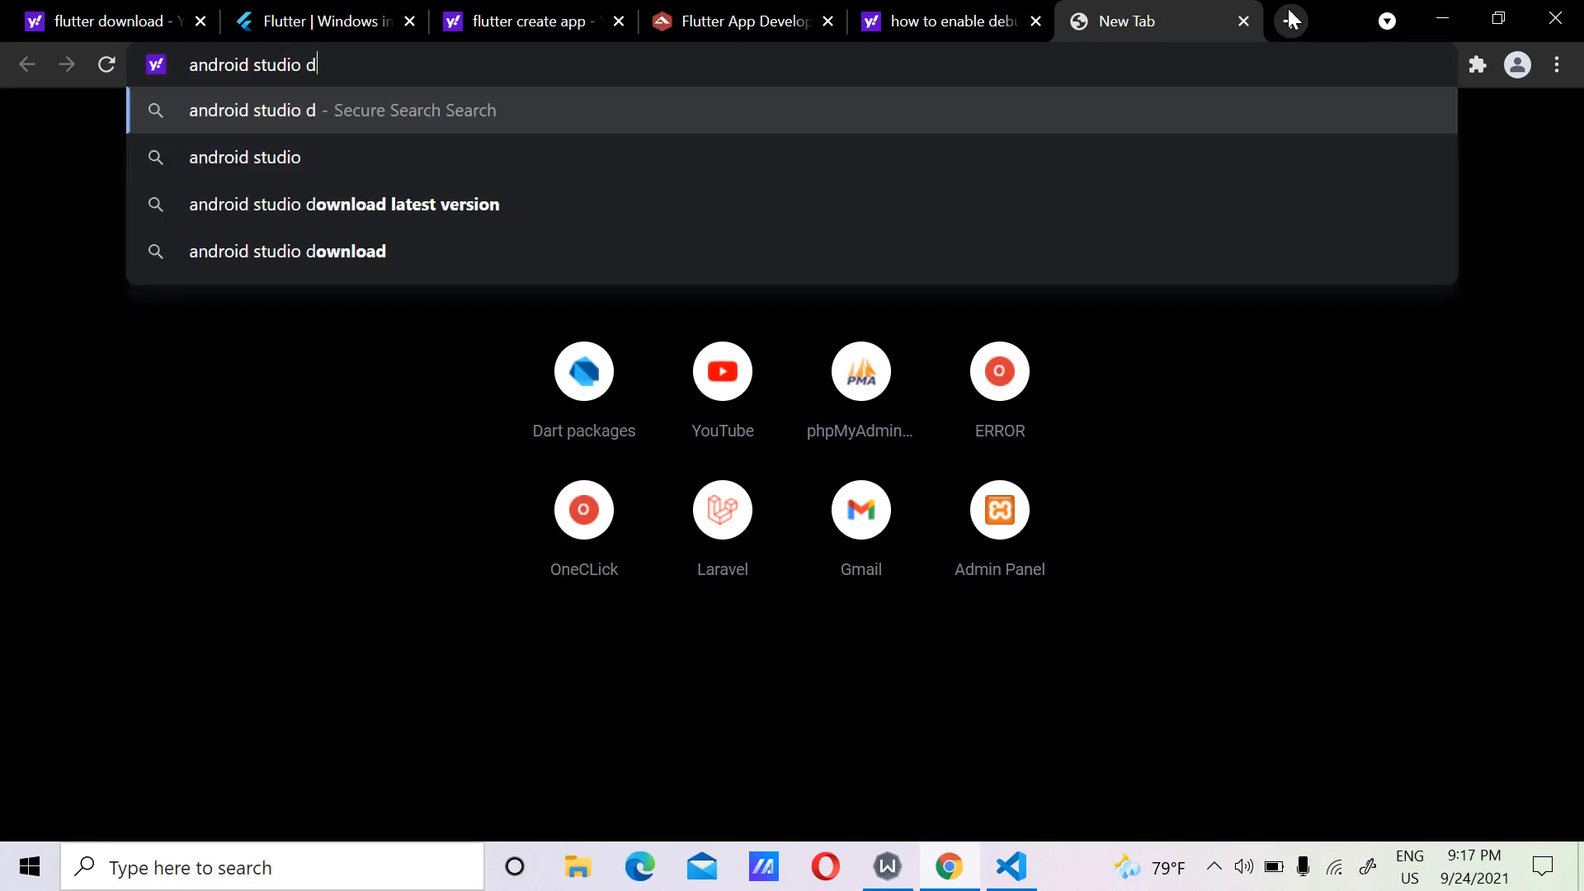
key("BackSpace")
key("BackSpace")
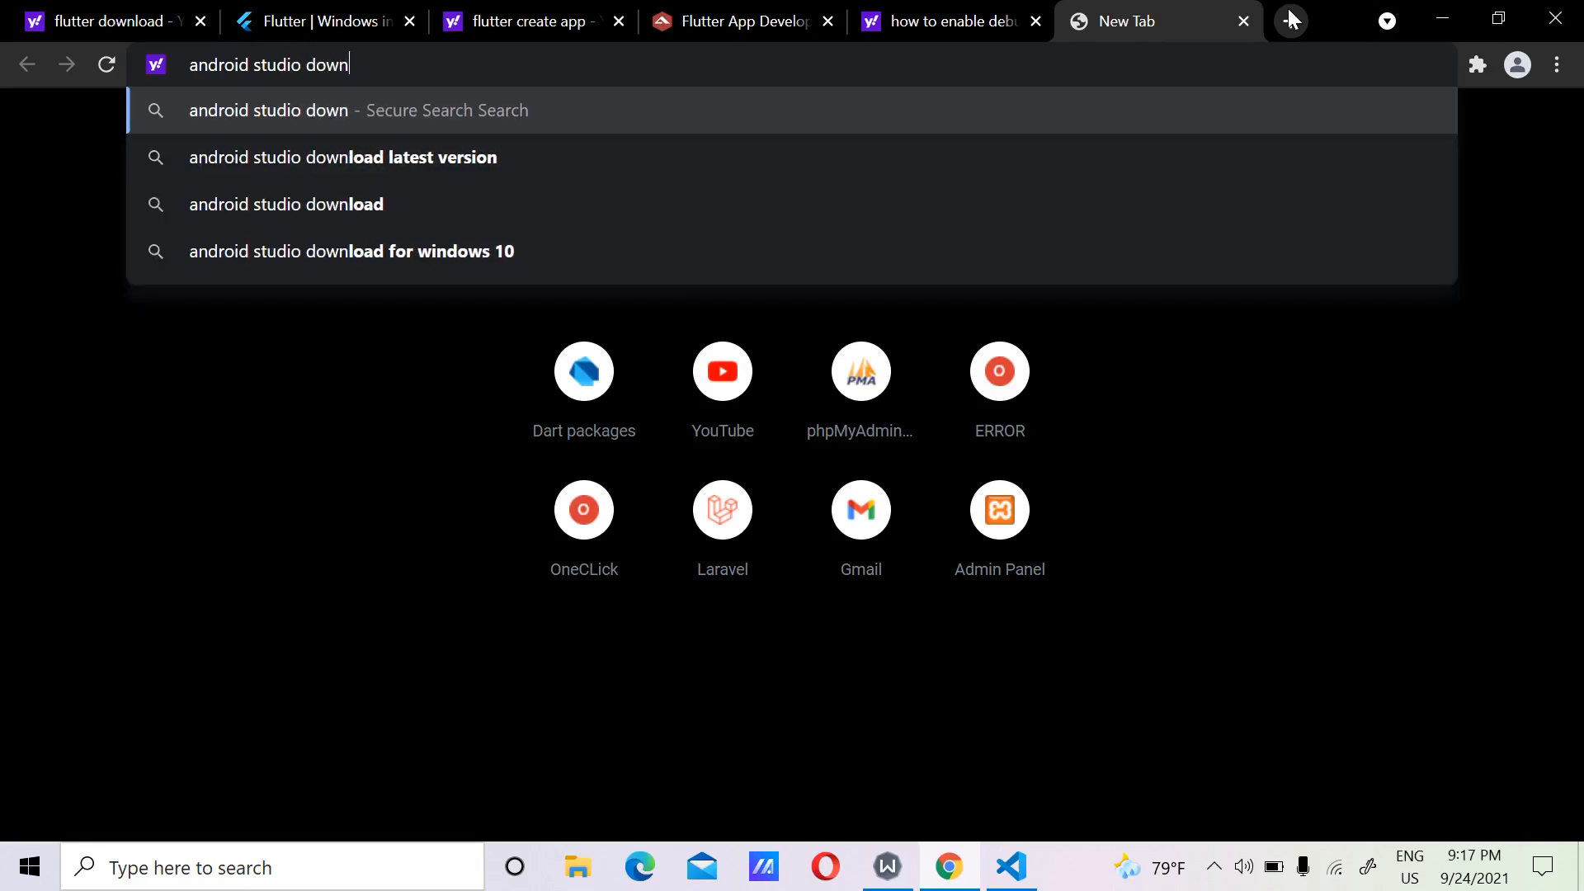
type("load")
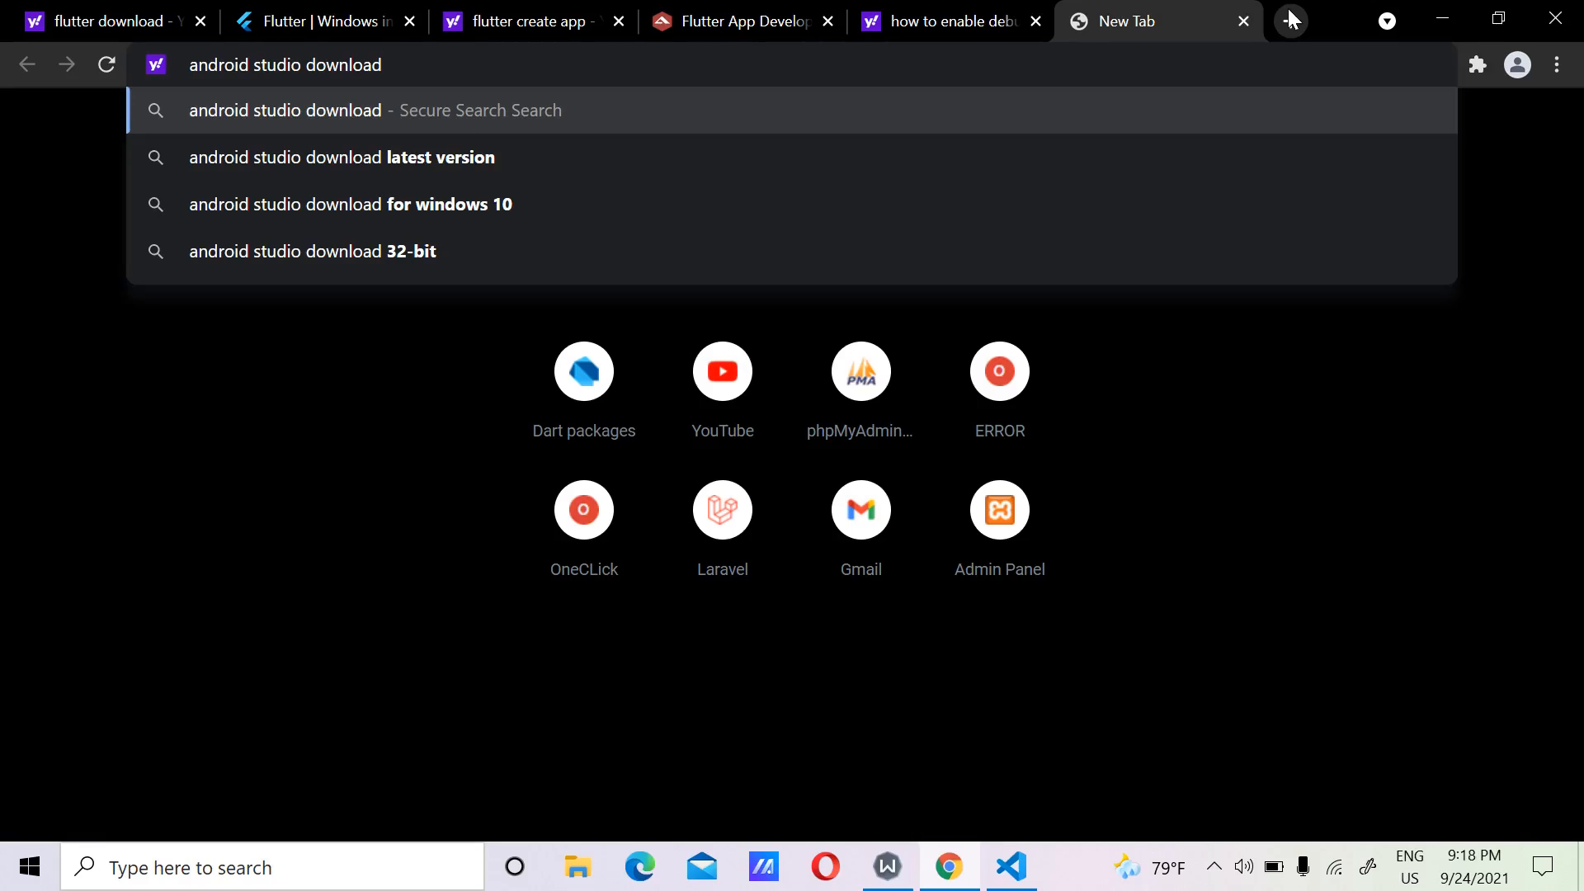
key("Return")
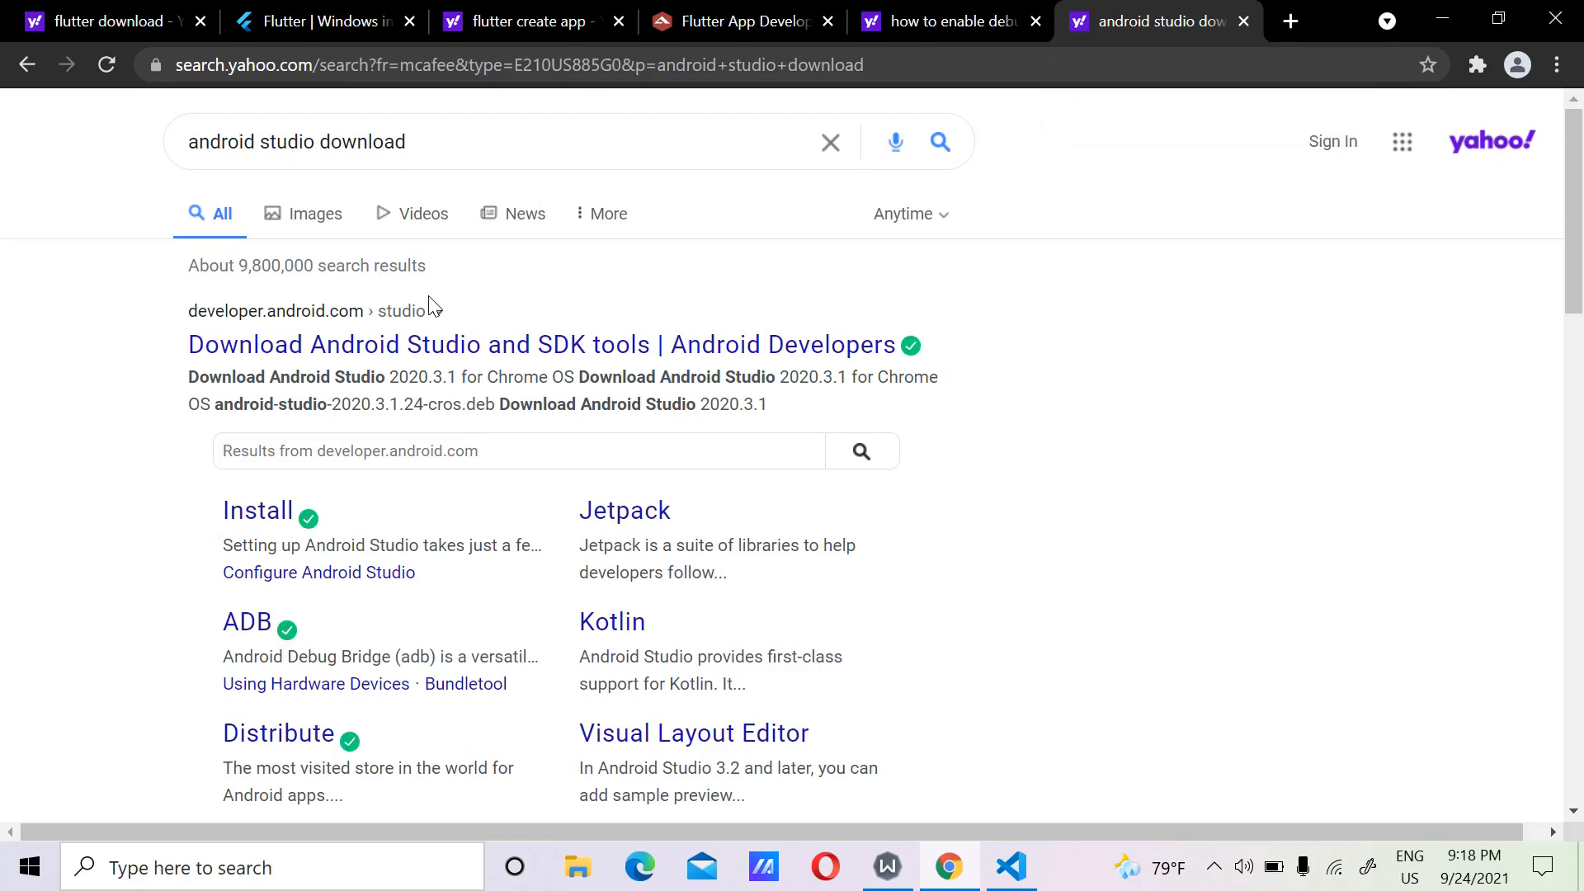
left_click(414, 355)
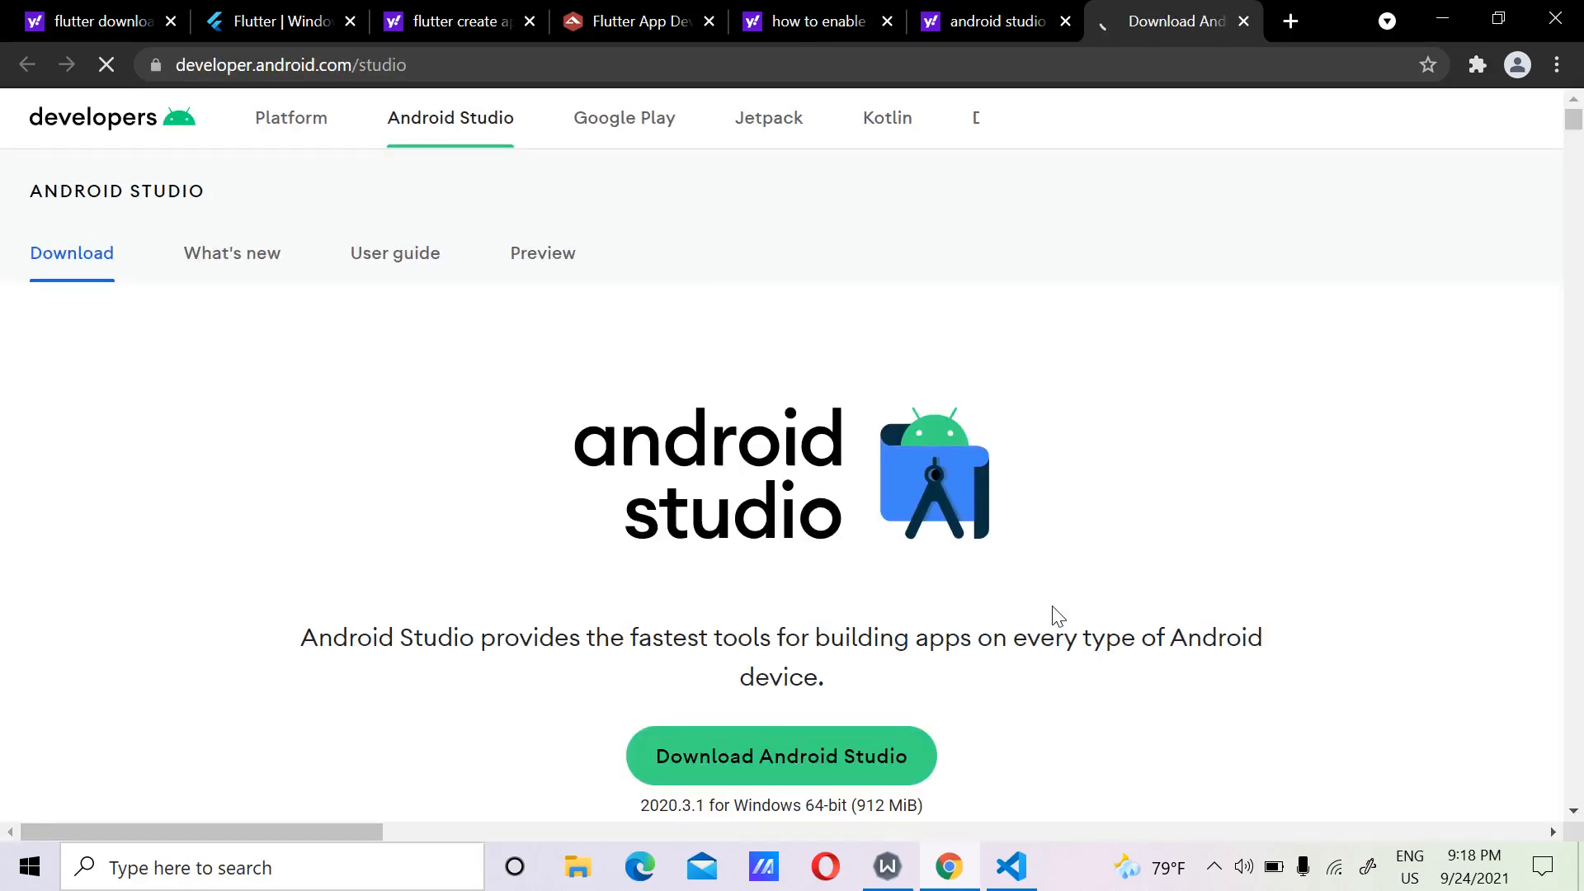
Open the Android Studio download options, accept the terms and conditions, and download Android Studio 2020.3.1 for Windows.
scroll(1057, 614, "down", 3)
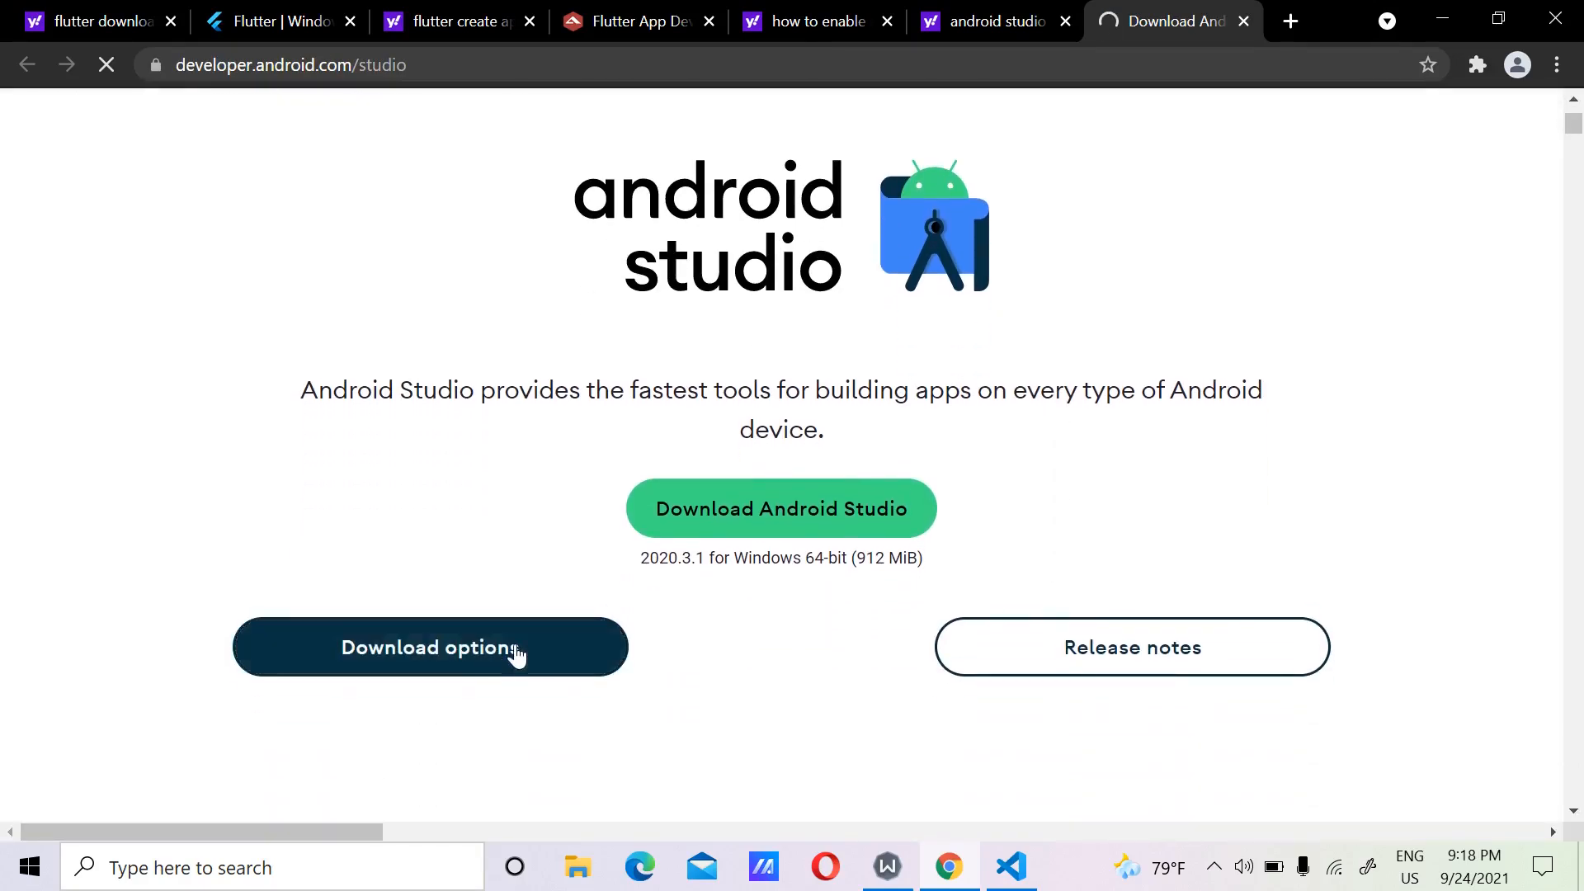
left_click(484, 658)
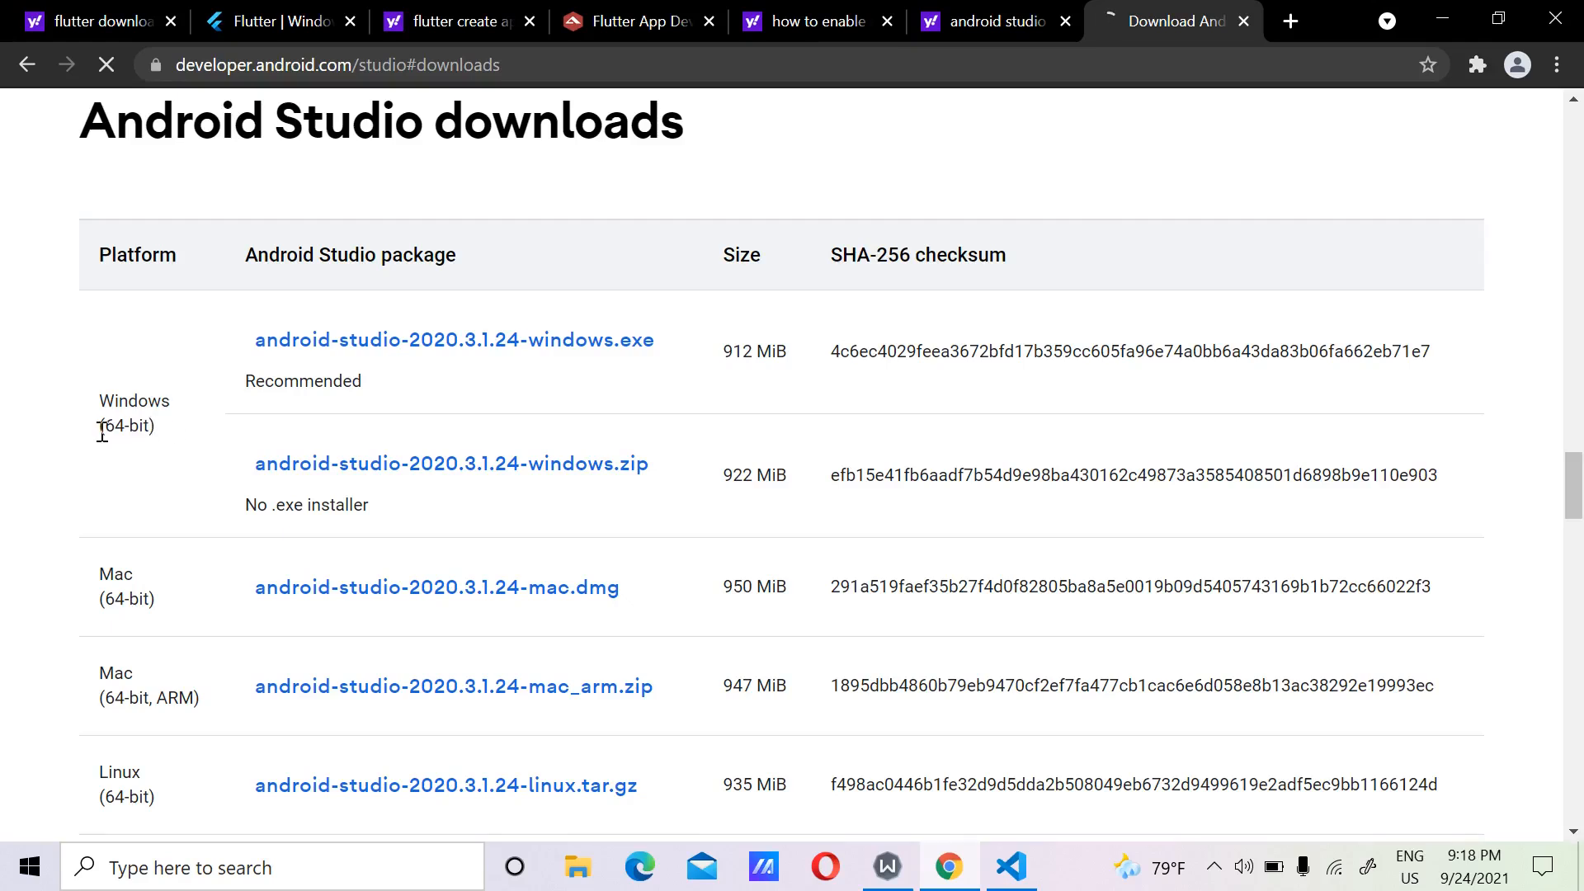
left_click_drag(102, 433, 158, 427)
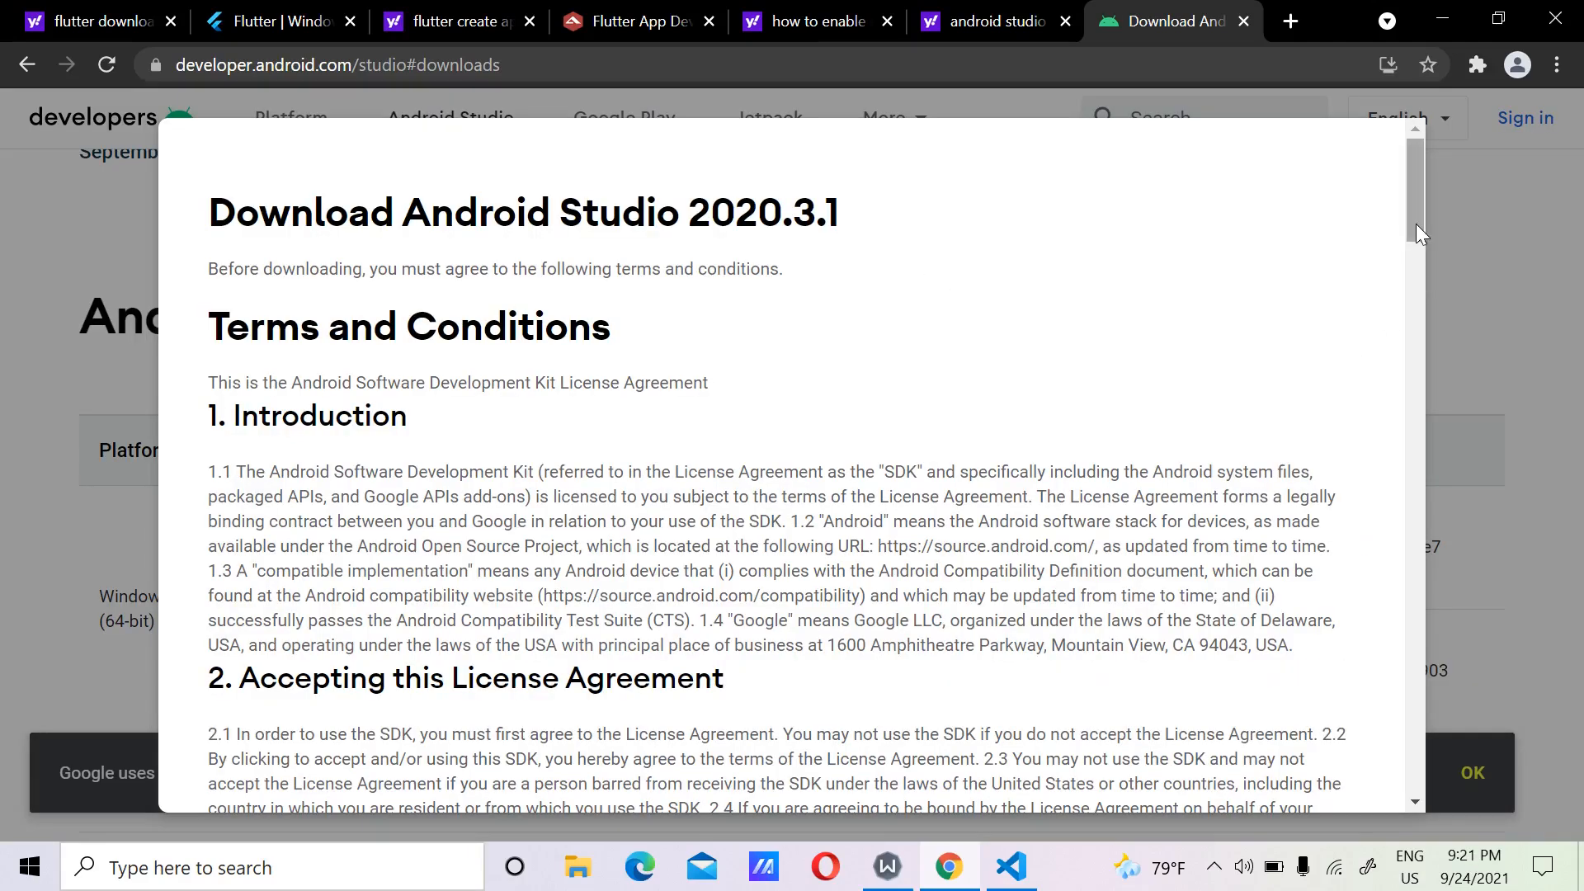
scroll(1417, 221, "down", 1)
left_click_drag(1418, 222, 1389, 889)
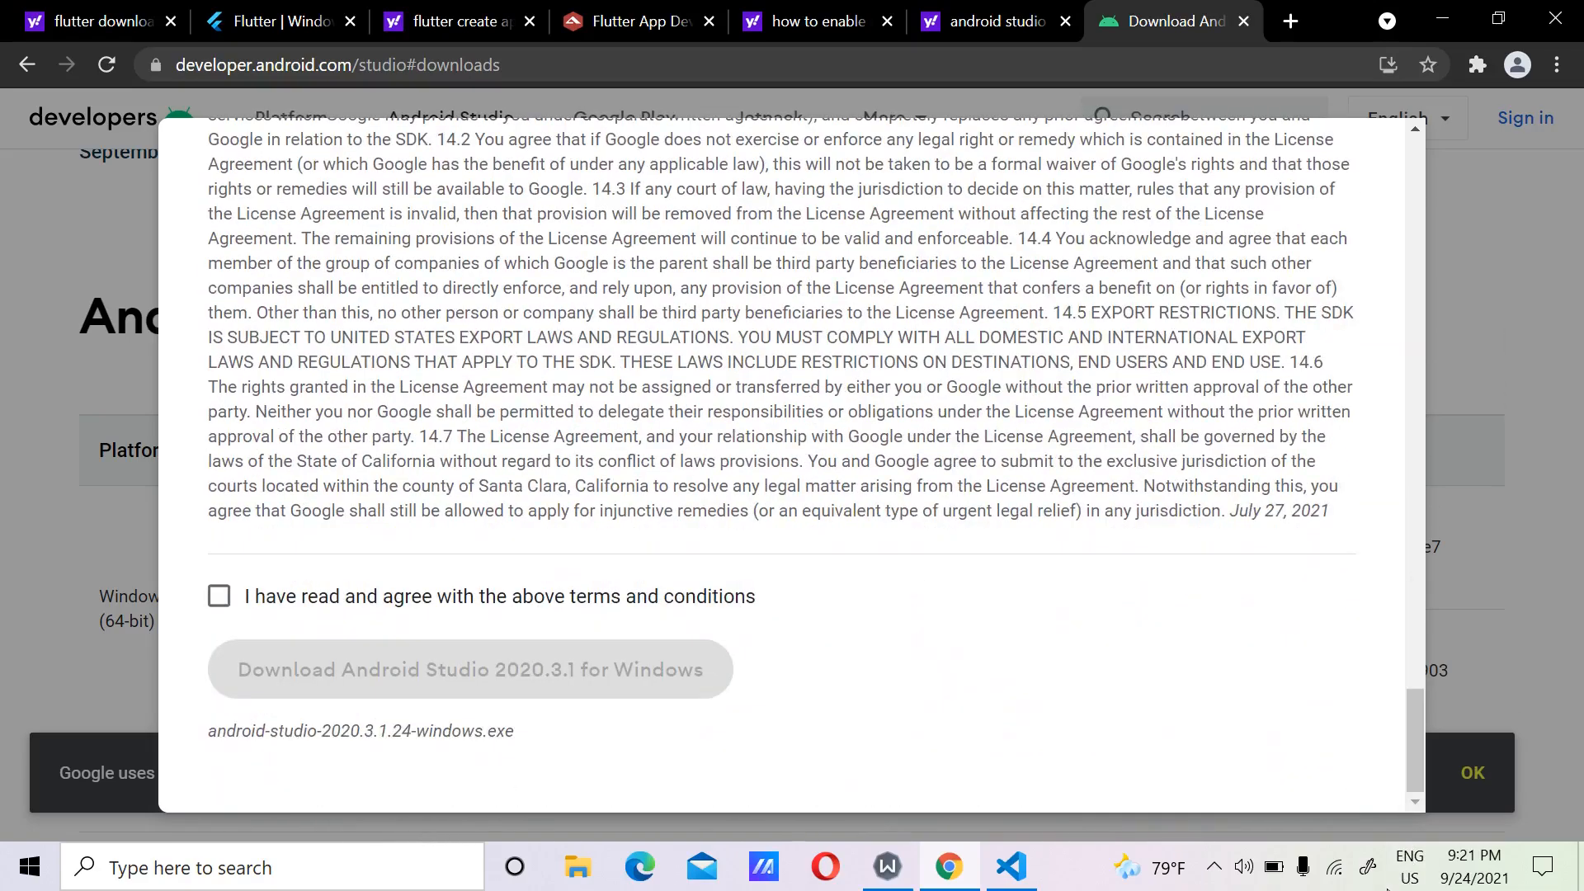
left_click(218, 598)
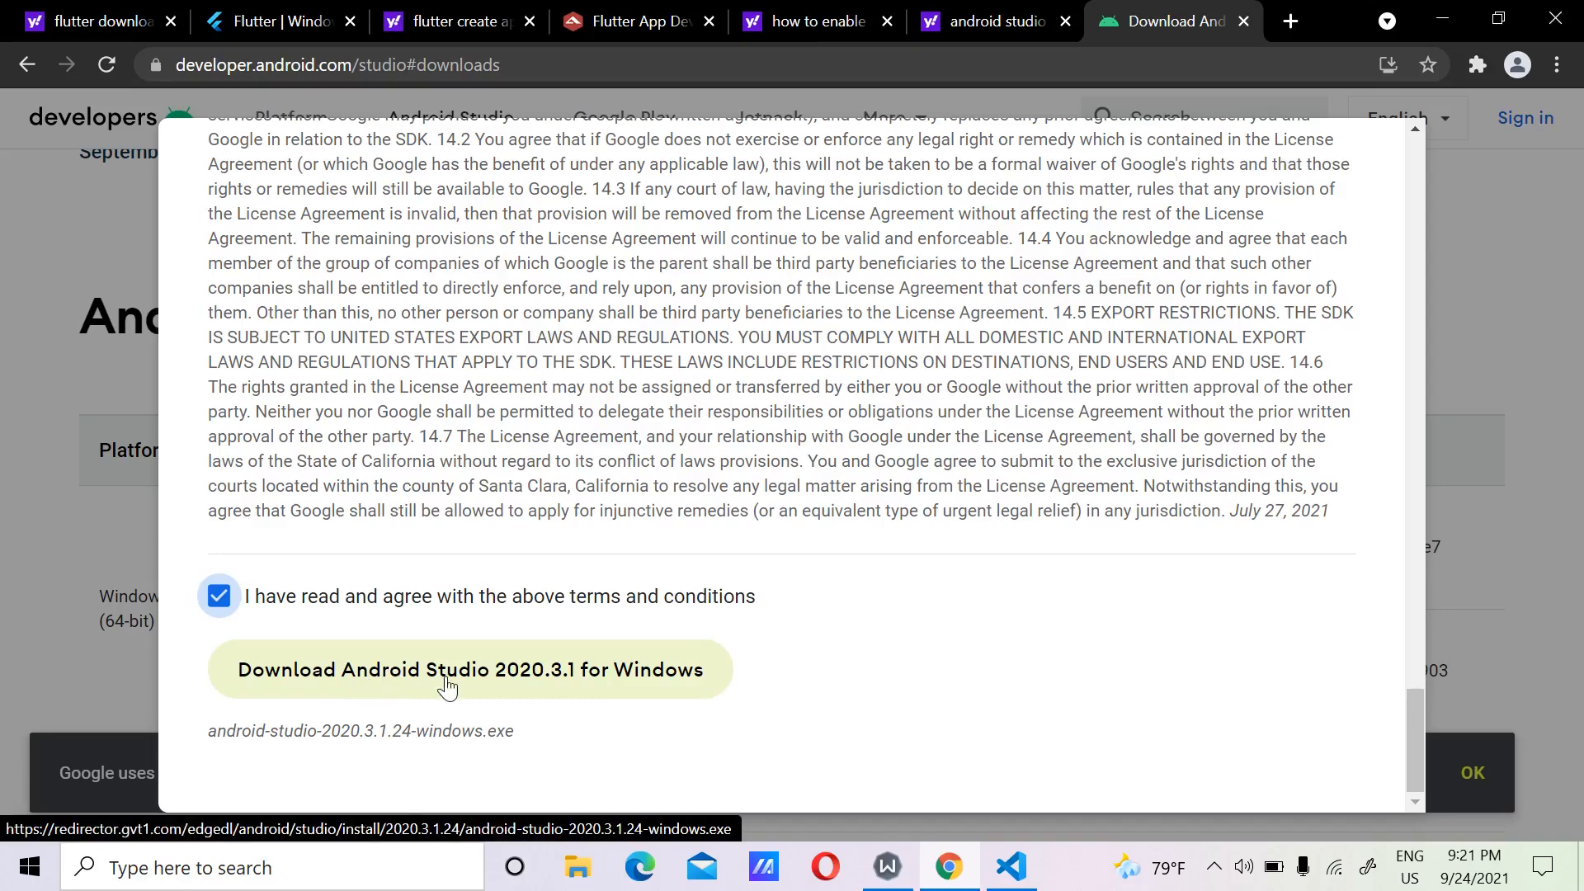
left_click(417, 684)
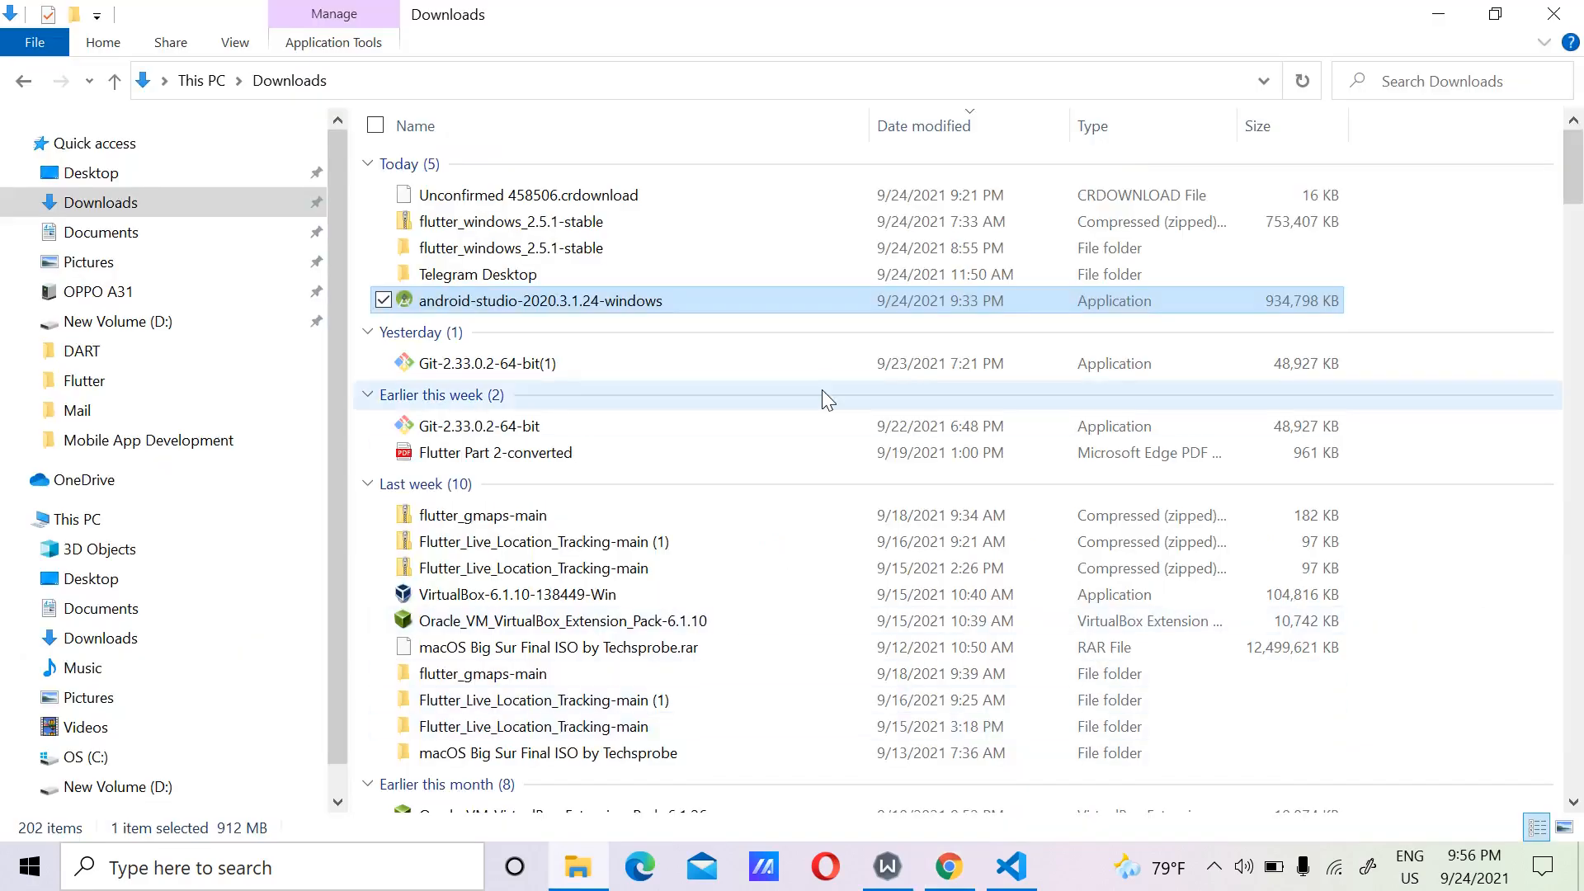
Run the android-studio-2020.3.1.24-windows installer from the Downloads folder as administrator.
left_click(597, 256)
left_click(515, 309)
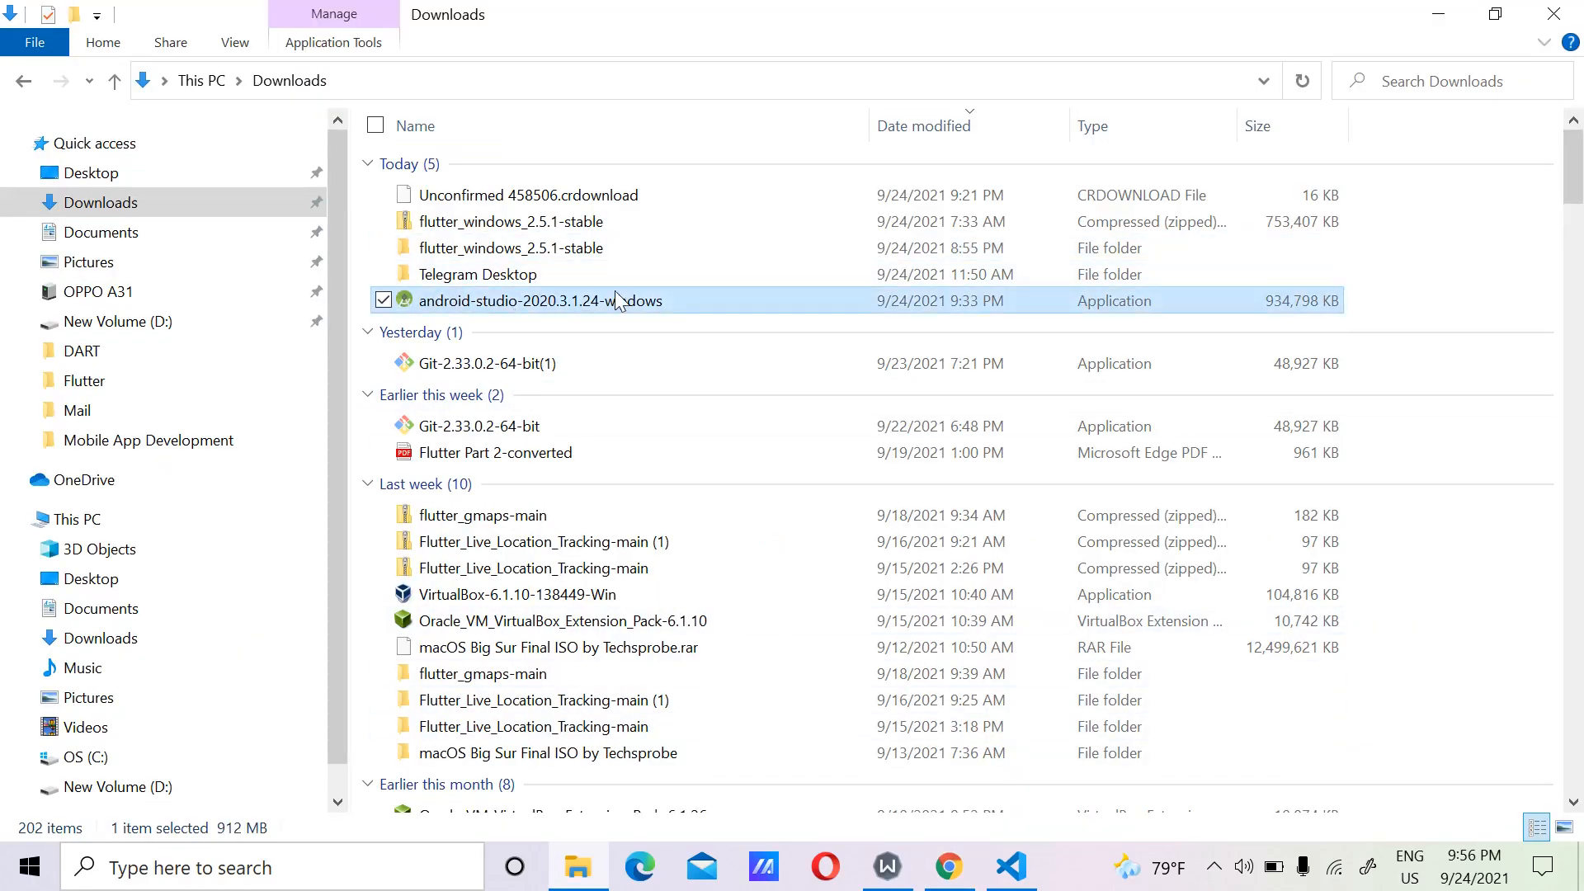
right_click(561, 304)
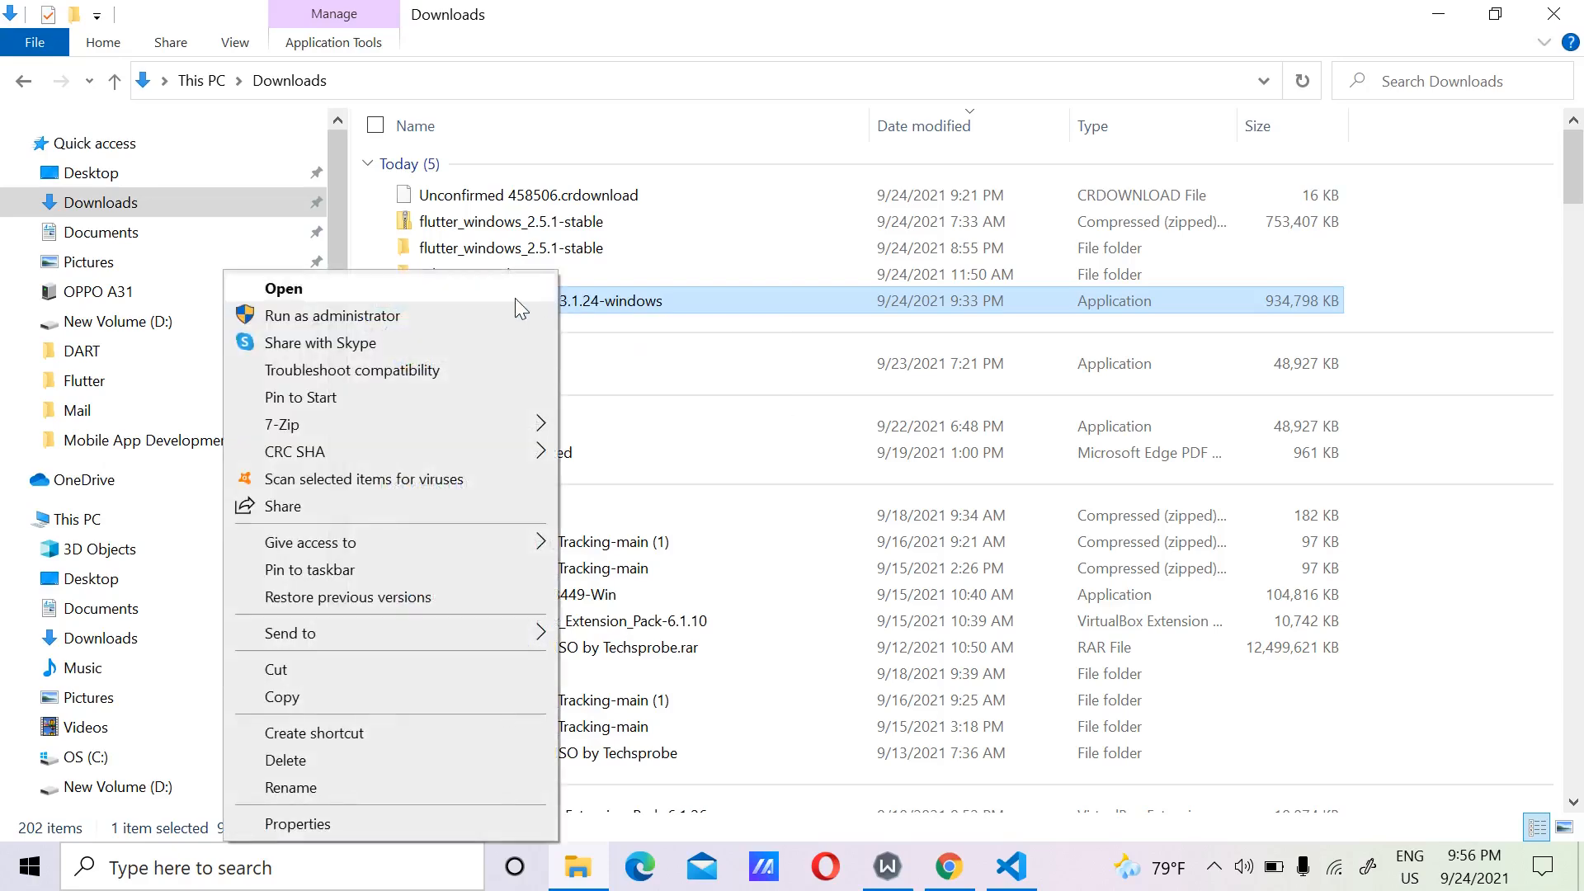
left_click(417, 320)
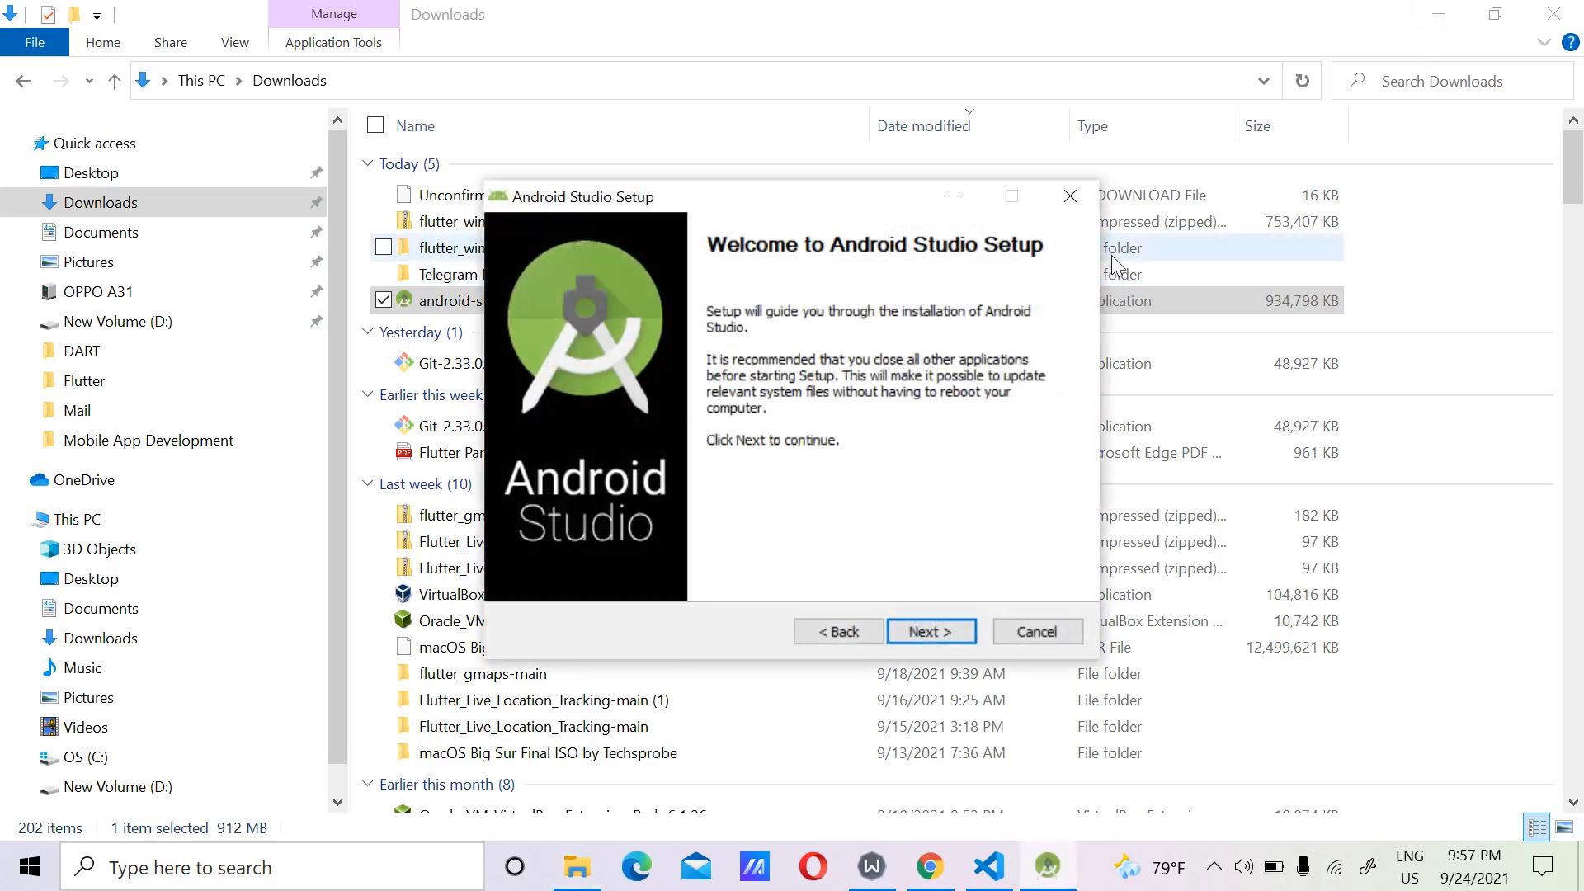
Install Android Studio with the Android Virtual Device component in C:\Program Files\Android\Android Studio.
left_click(929, 633)
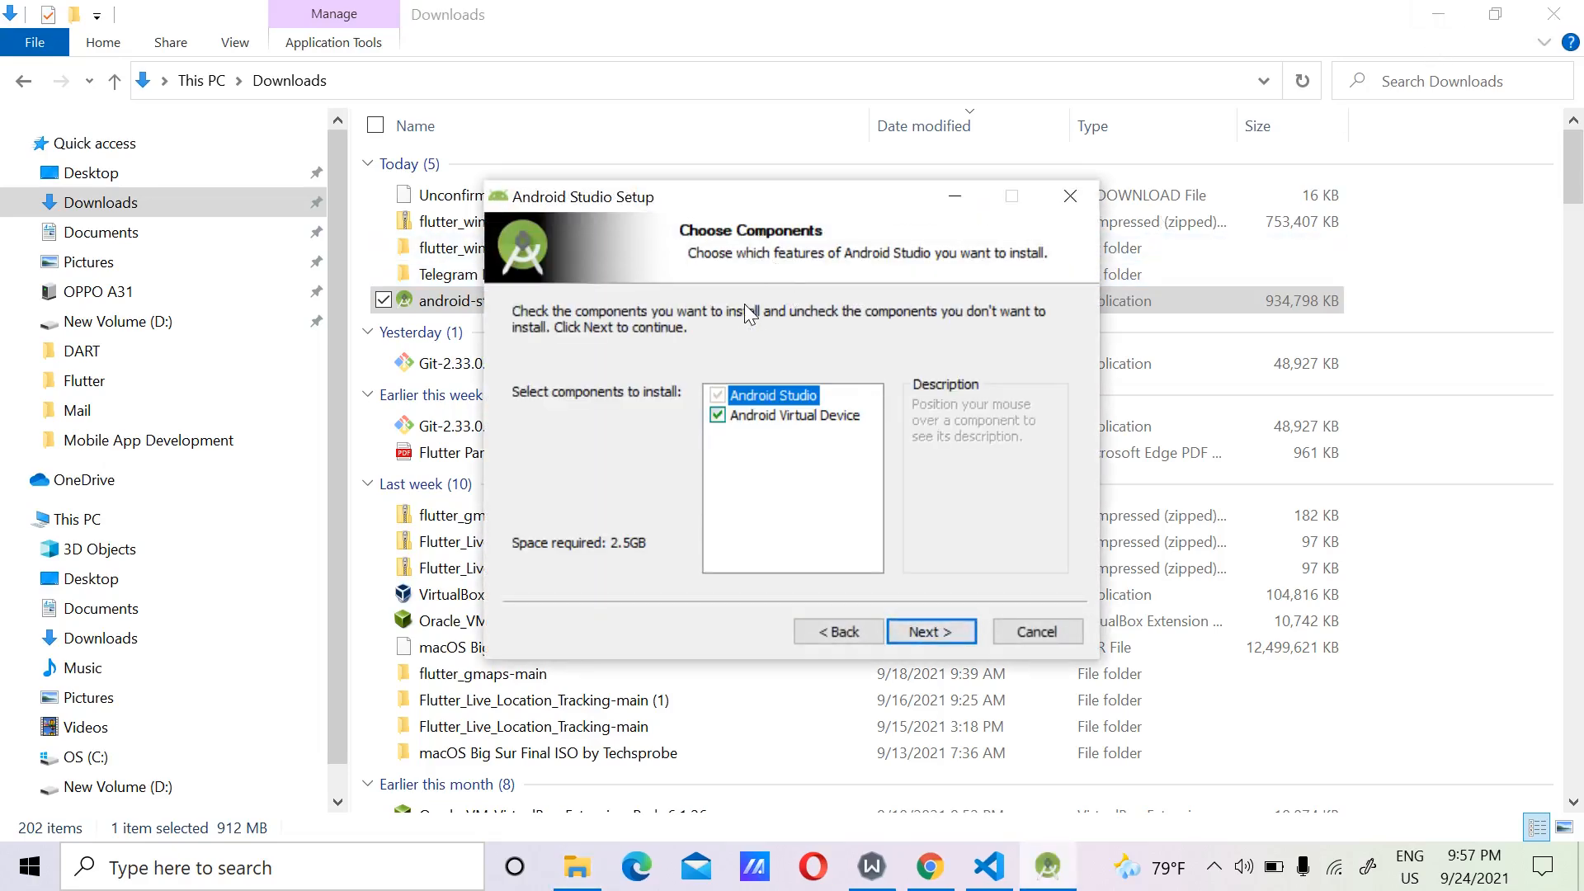
left_click(940, 631)
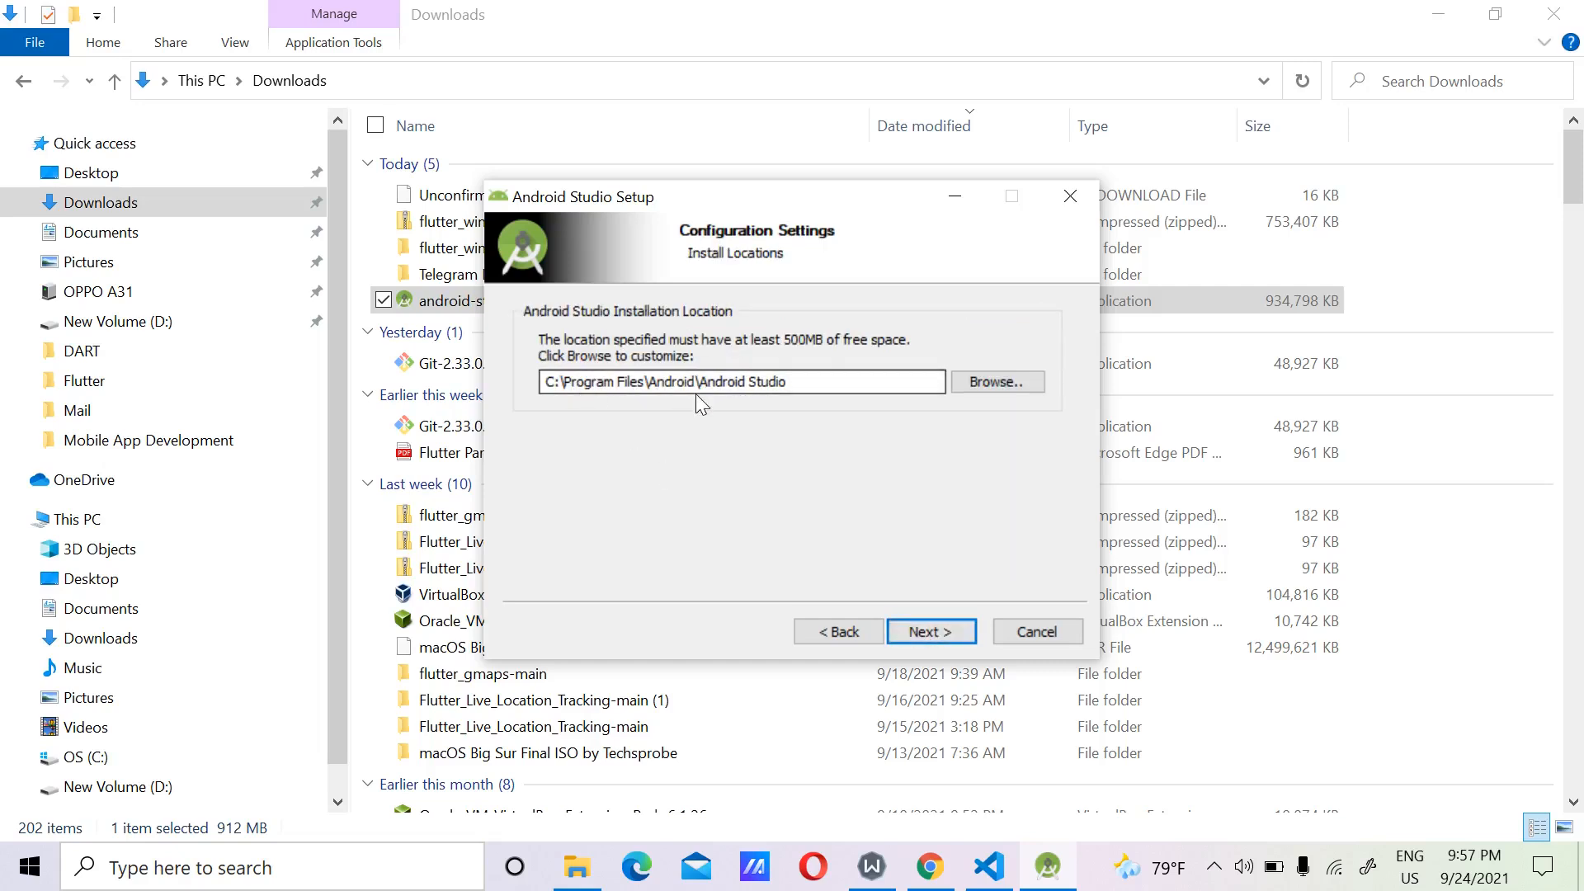
left_click(916, 632)
left_click(916, 631)
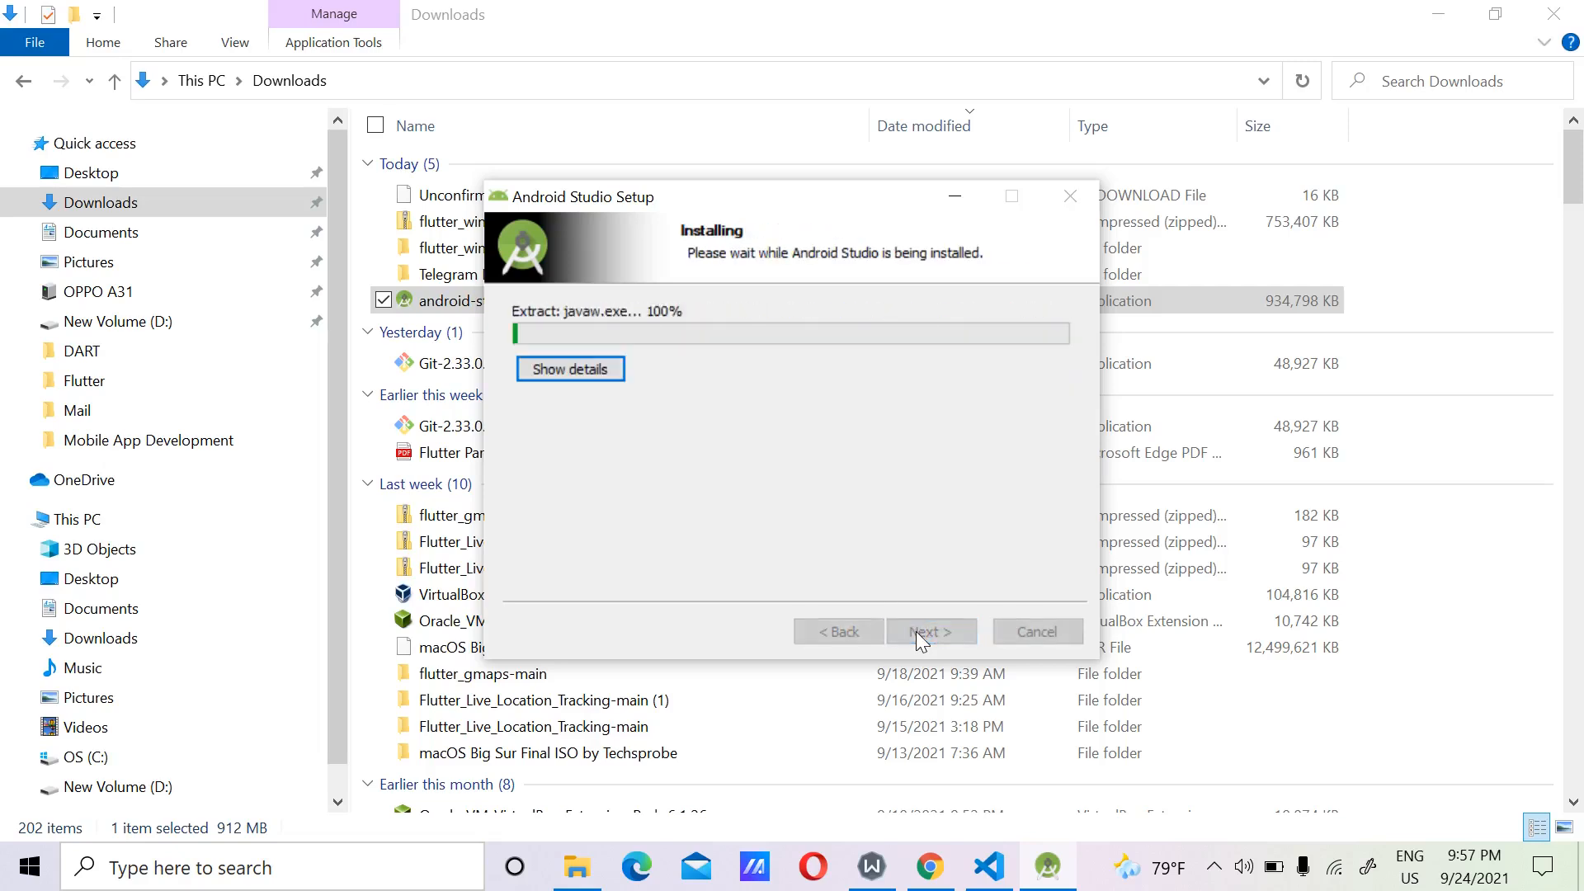
Minimize the Downloads window and finish the completed Android Studio setup with Start Android Studio enabled.
left_click(1438, 14)
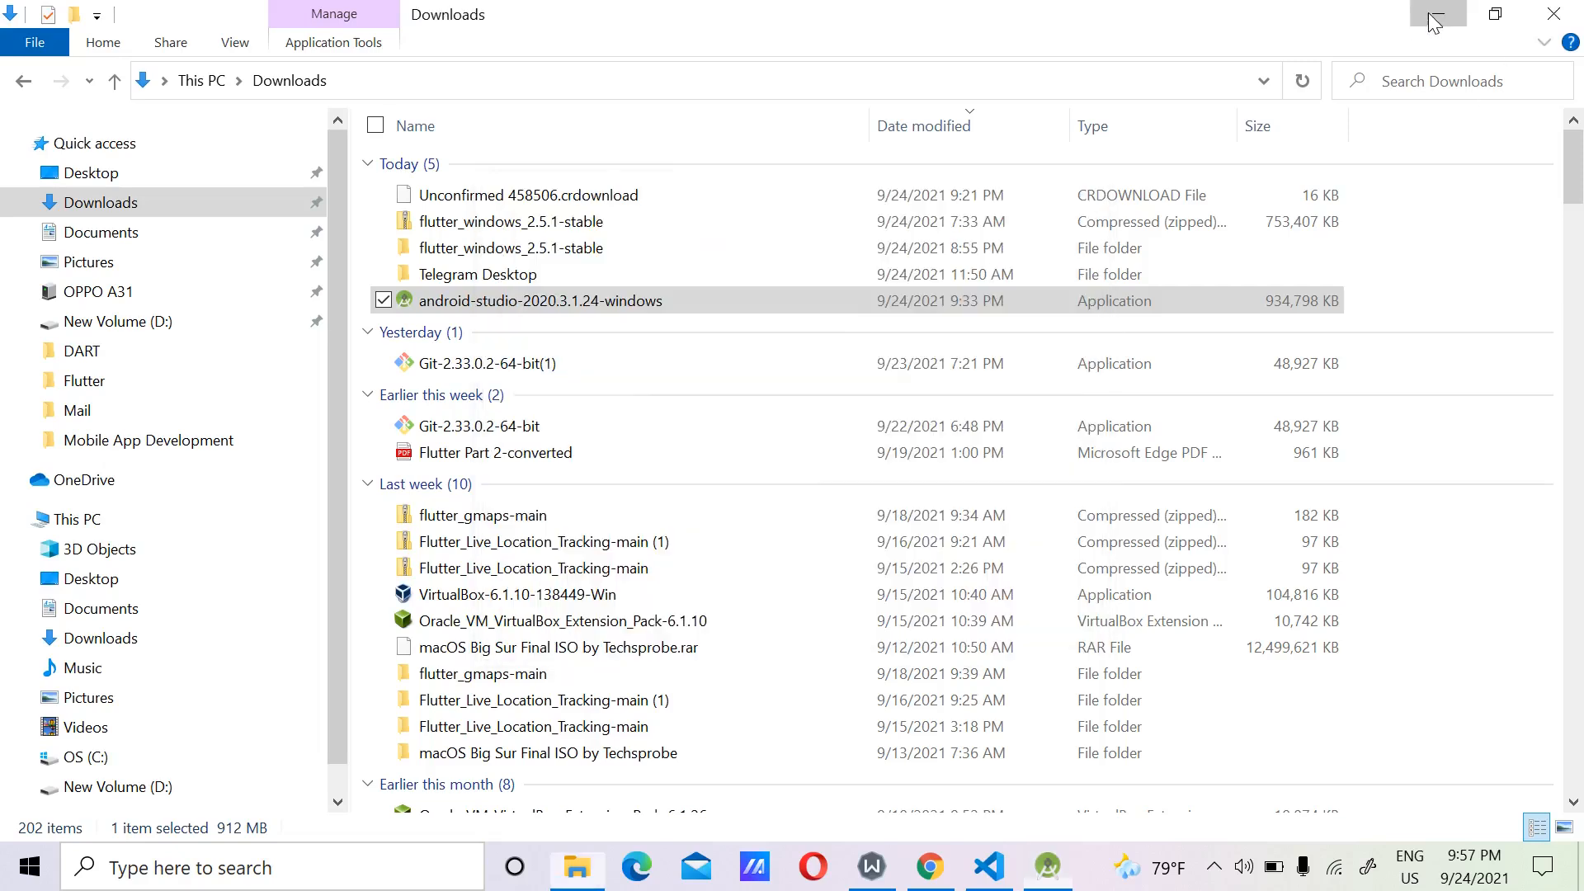
left_click(1440, 21)
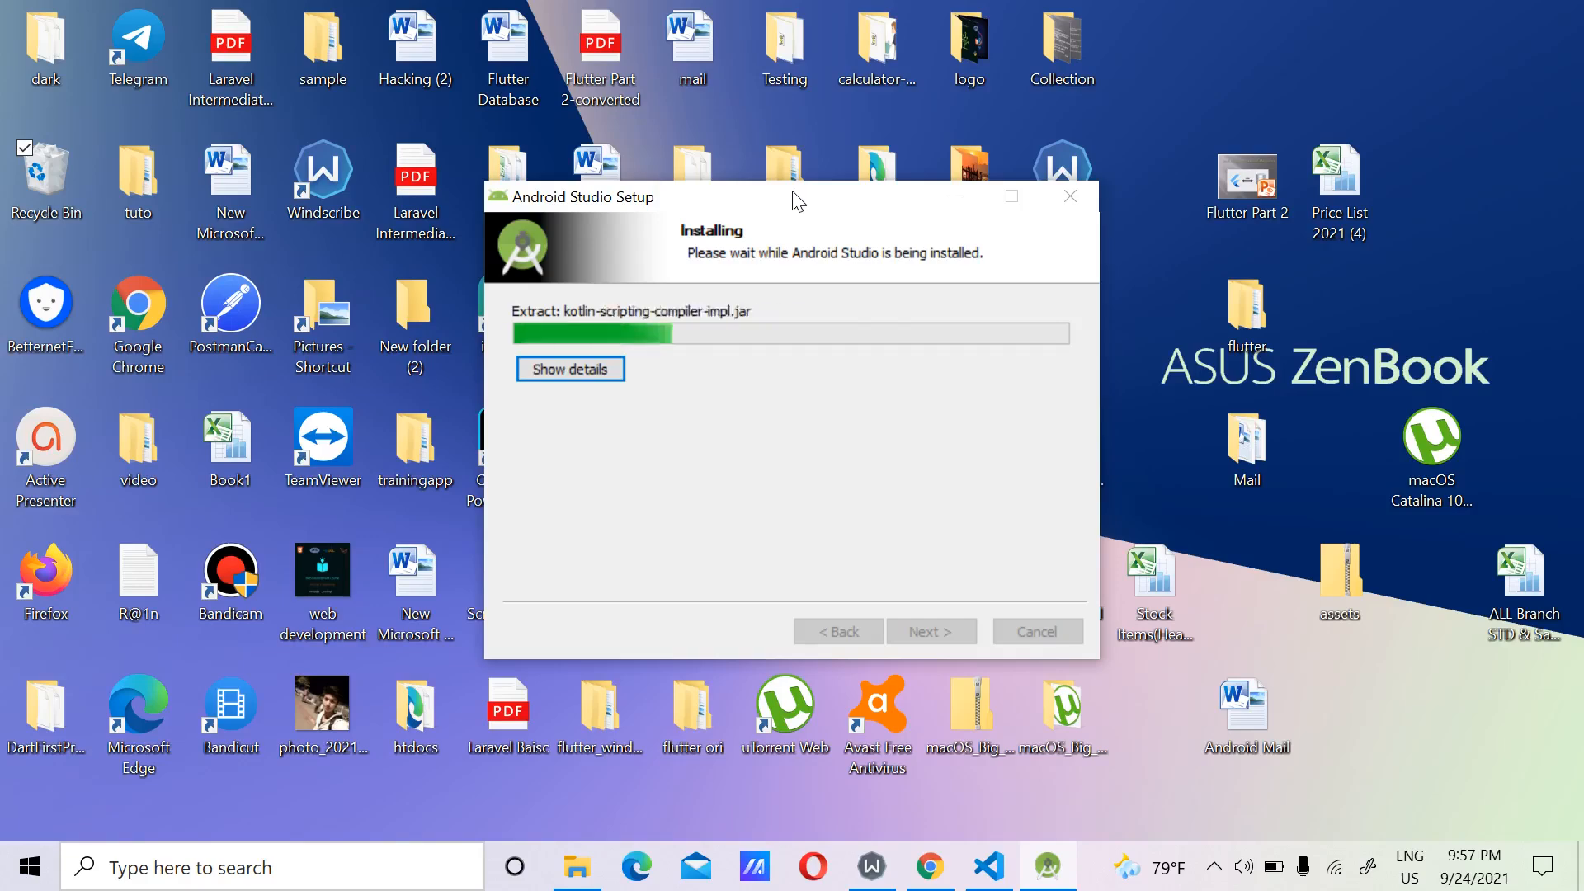
key("alt+Tab")
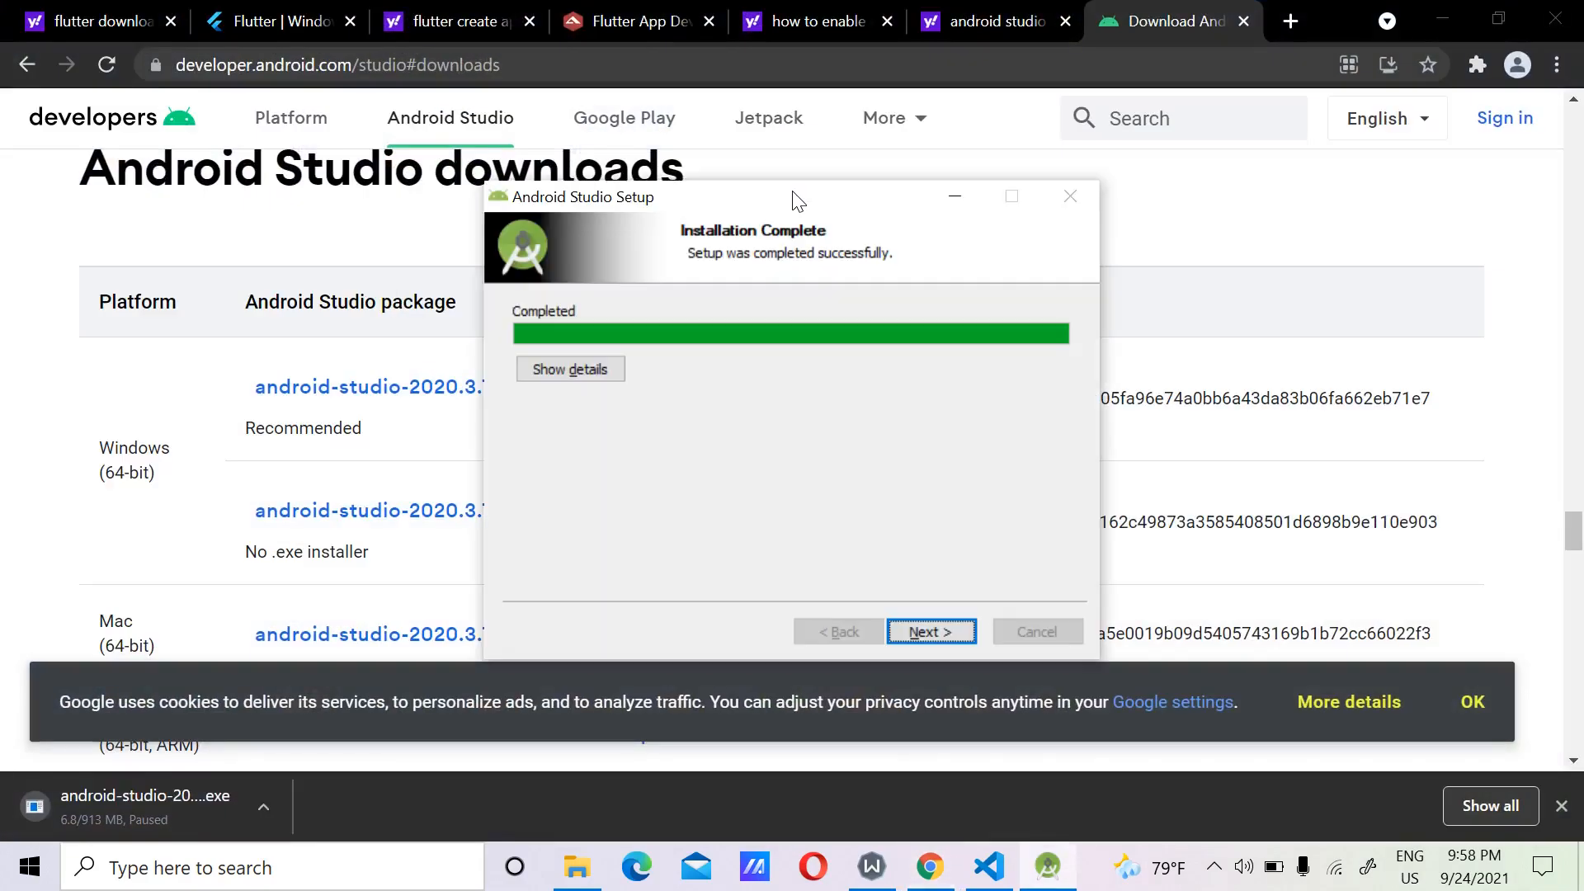
left_click(936, 632)
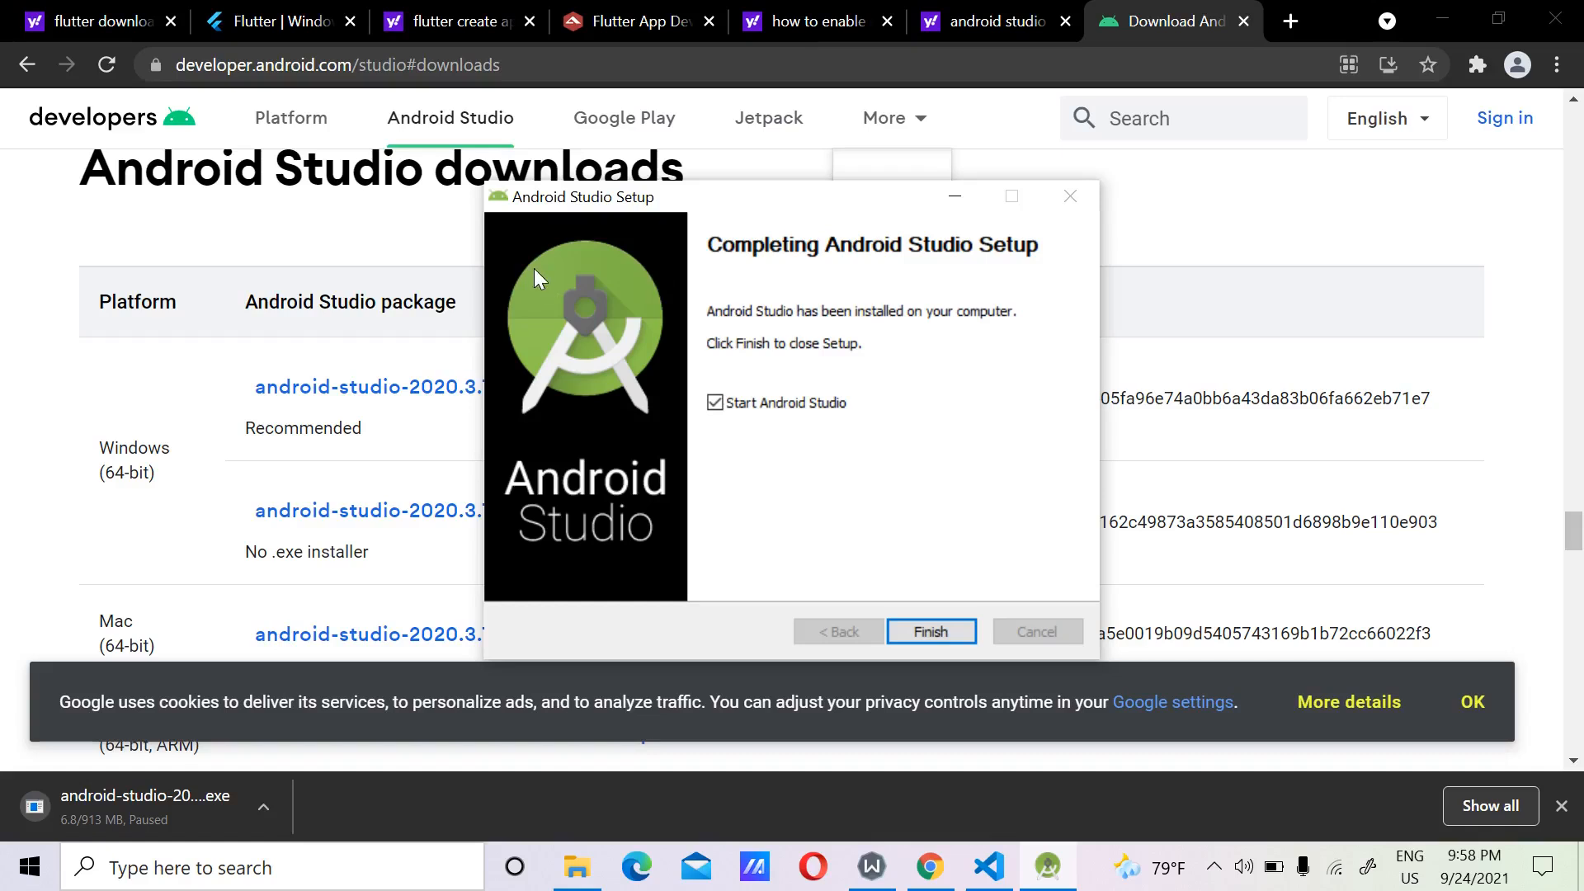
left_click_drag(750, 205, 545, 217)
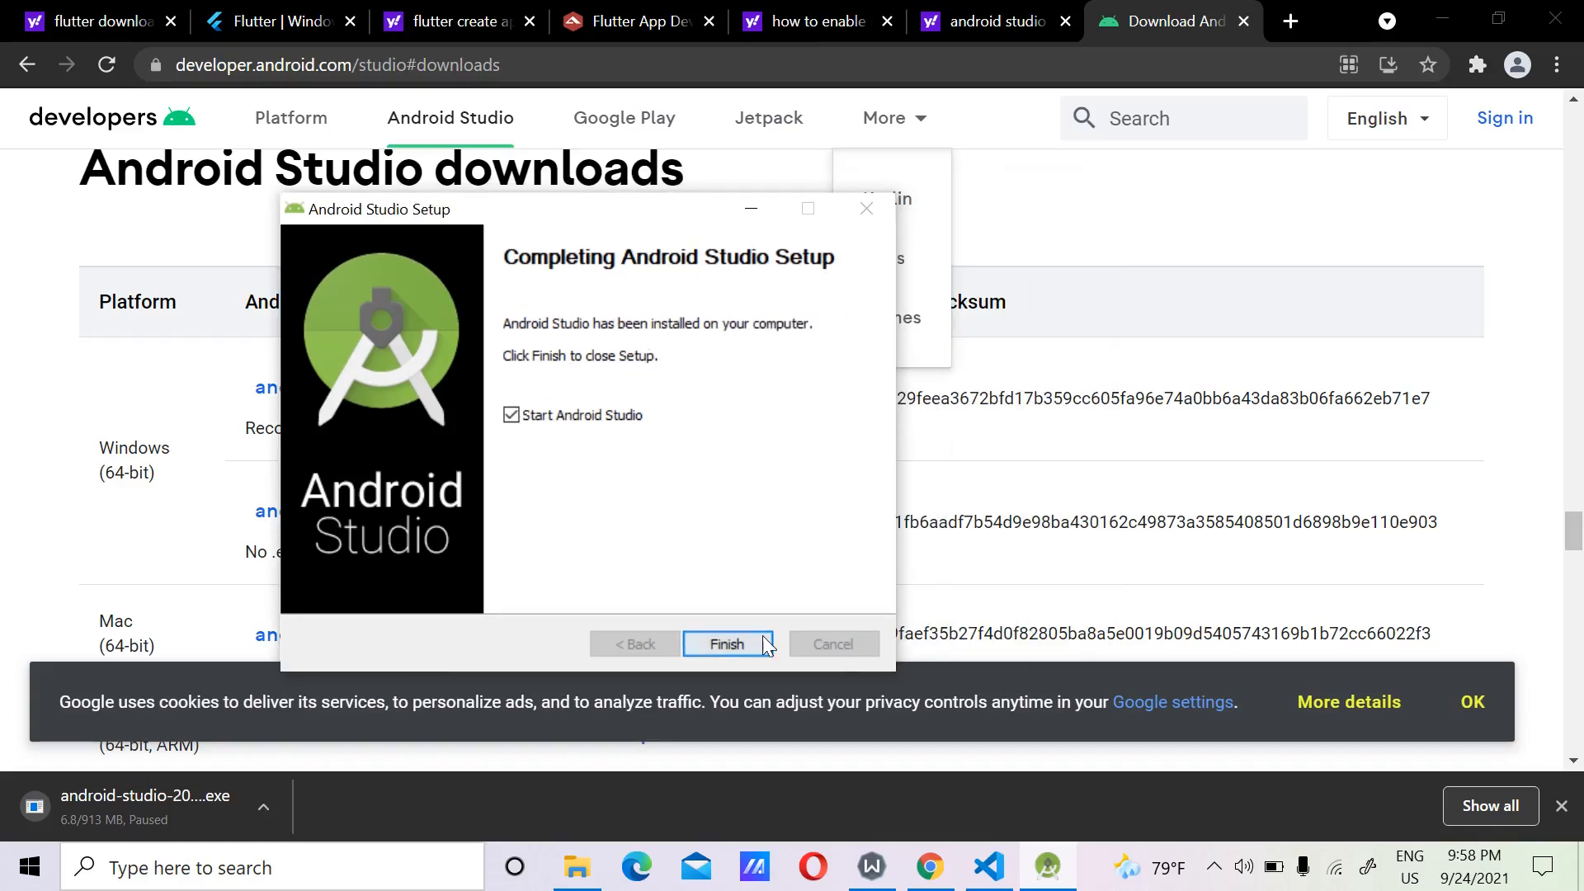
left_click(726, 644)
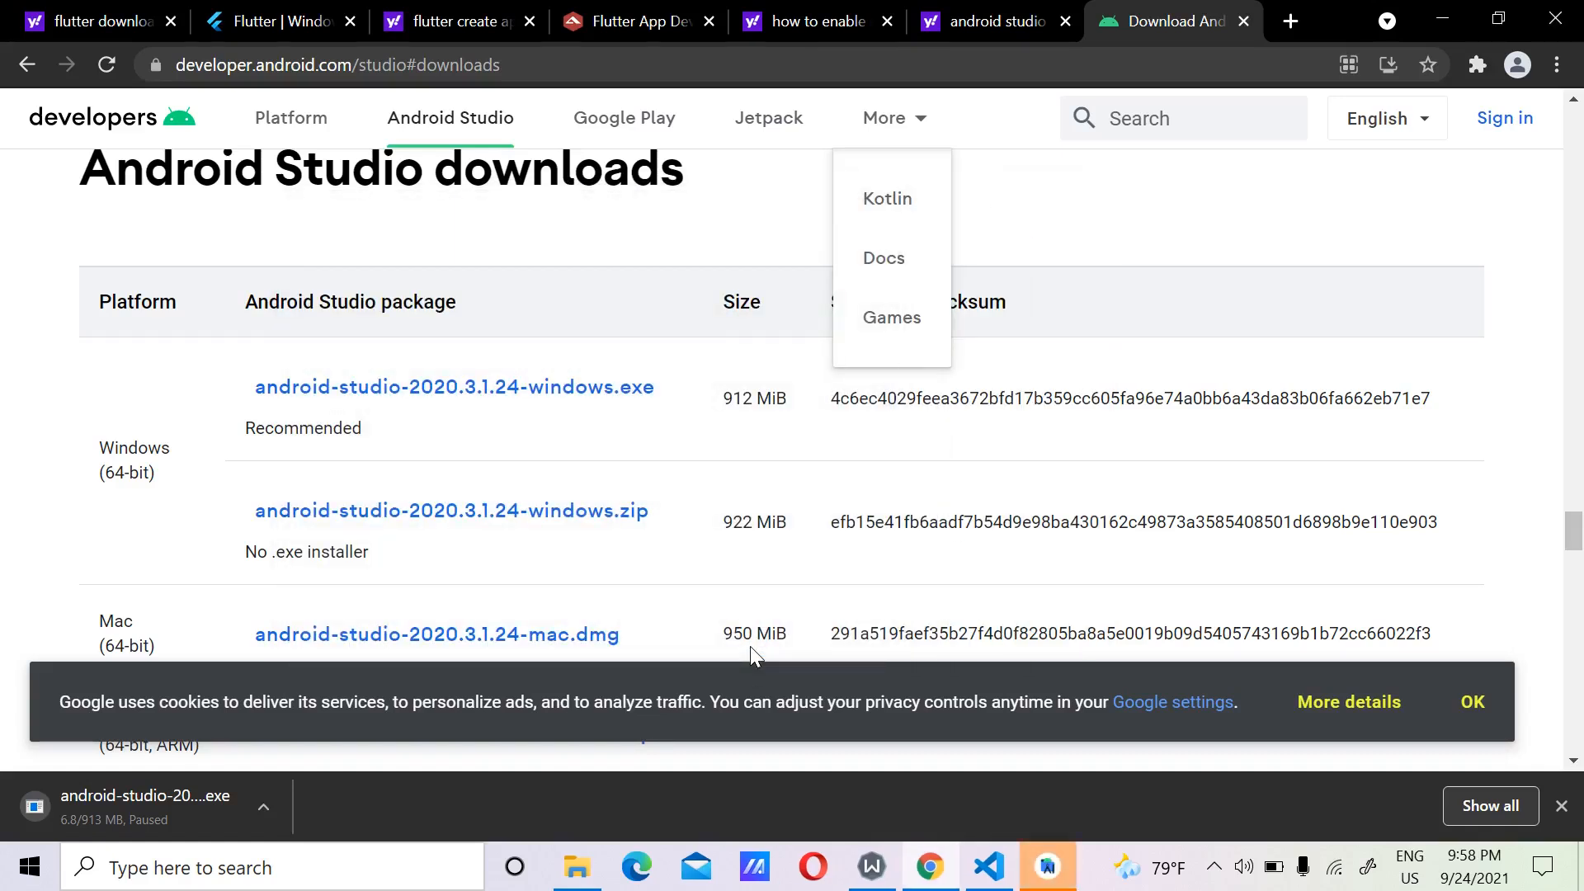
Bring up the Import Android Studio Settings dialog and confirm it with Do not import settings.
left_click(1034, 875)
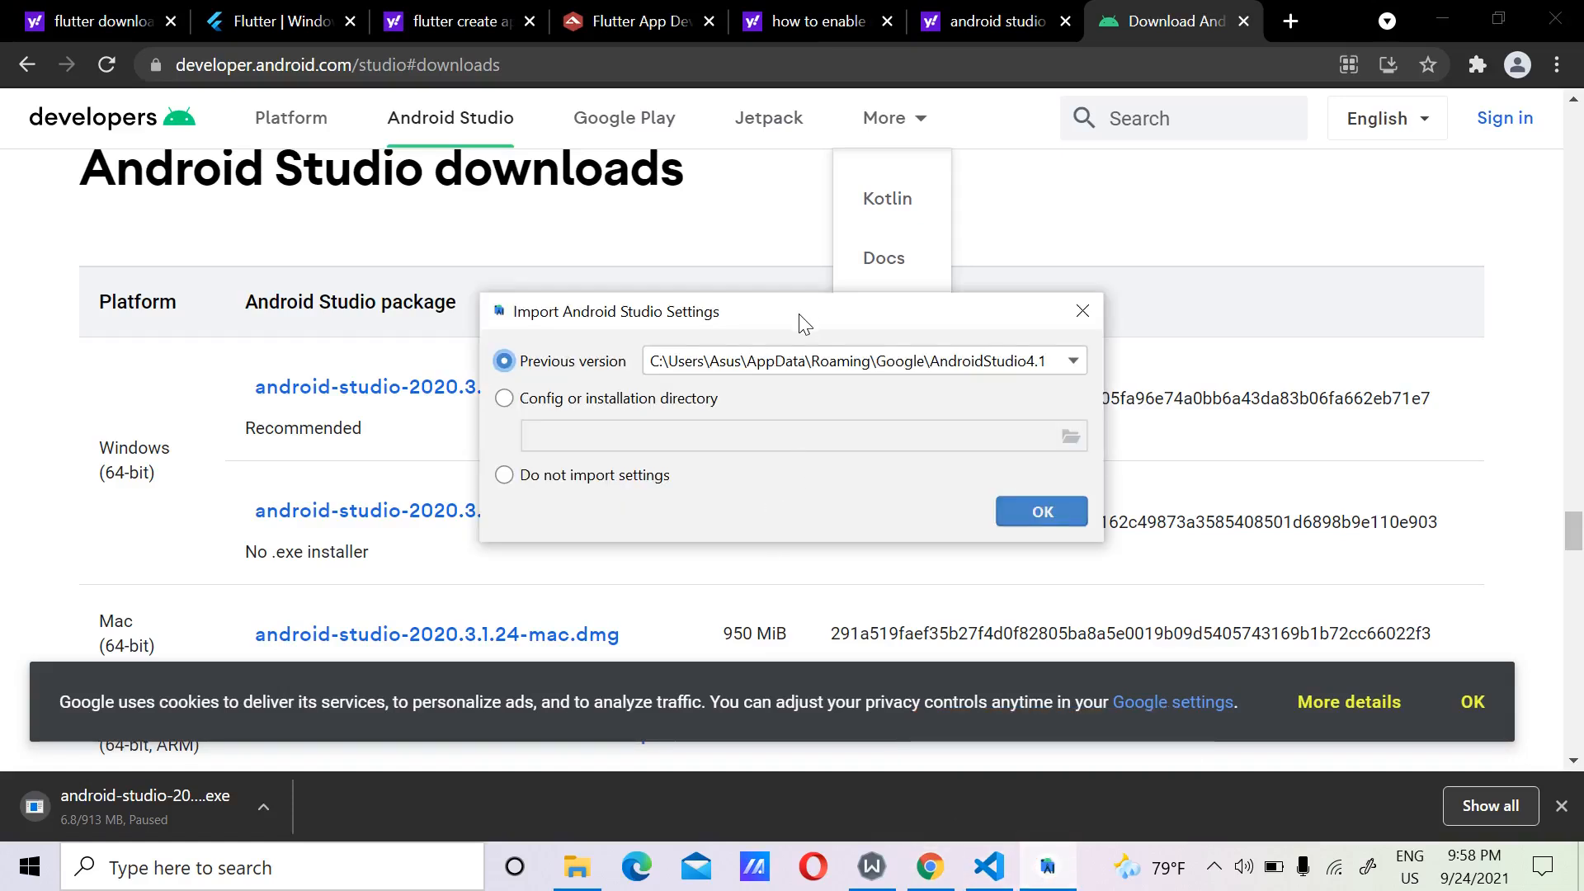
left_click_drag(802, 316, 752, 257)
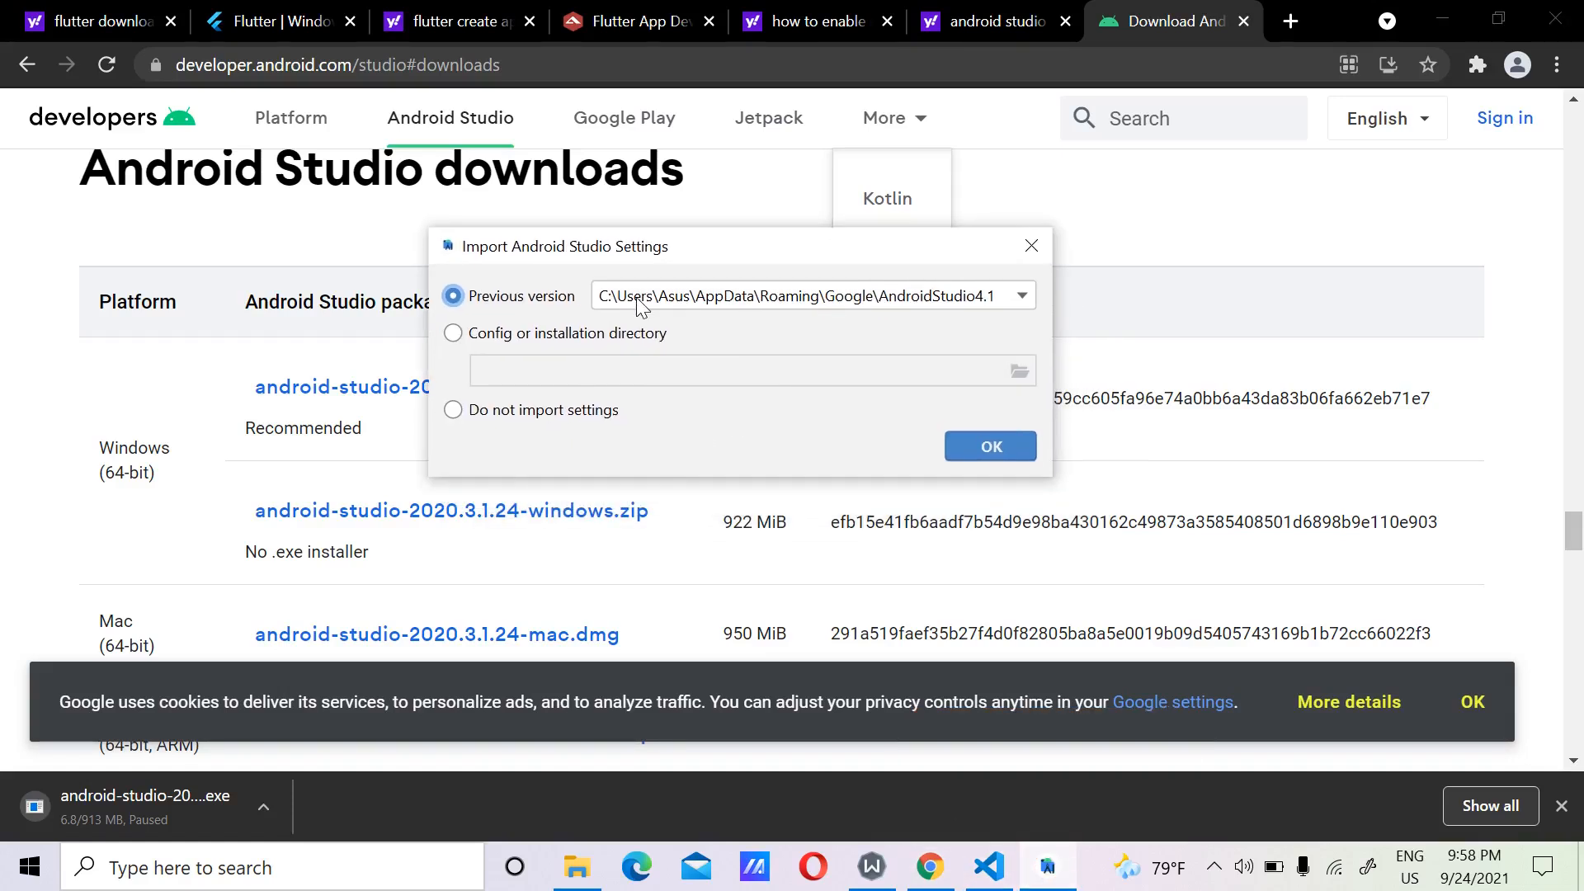
left_click(454, 411)
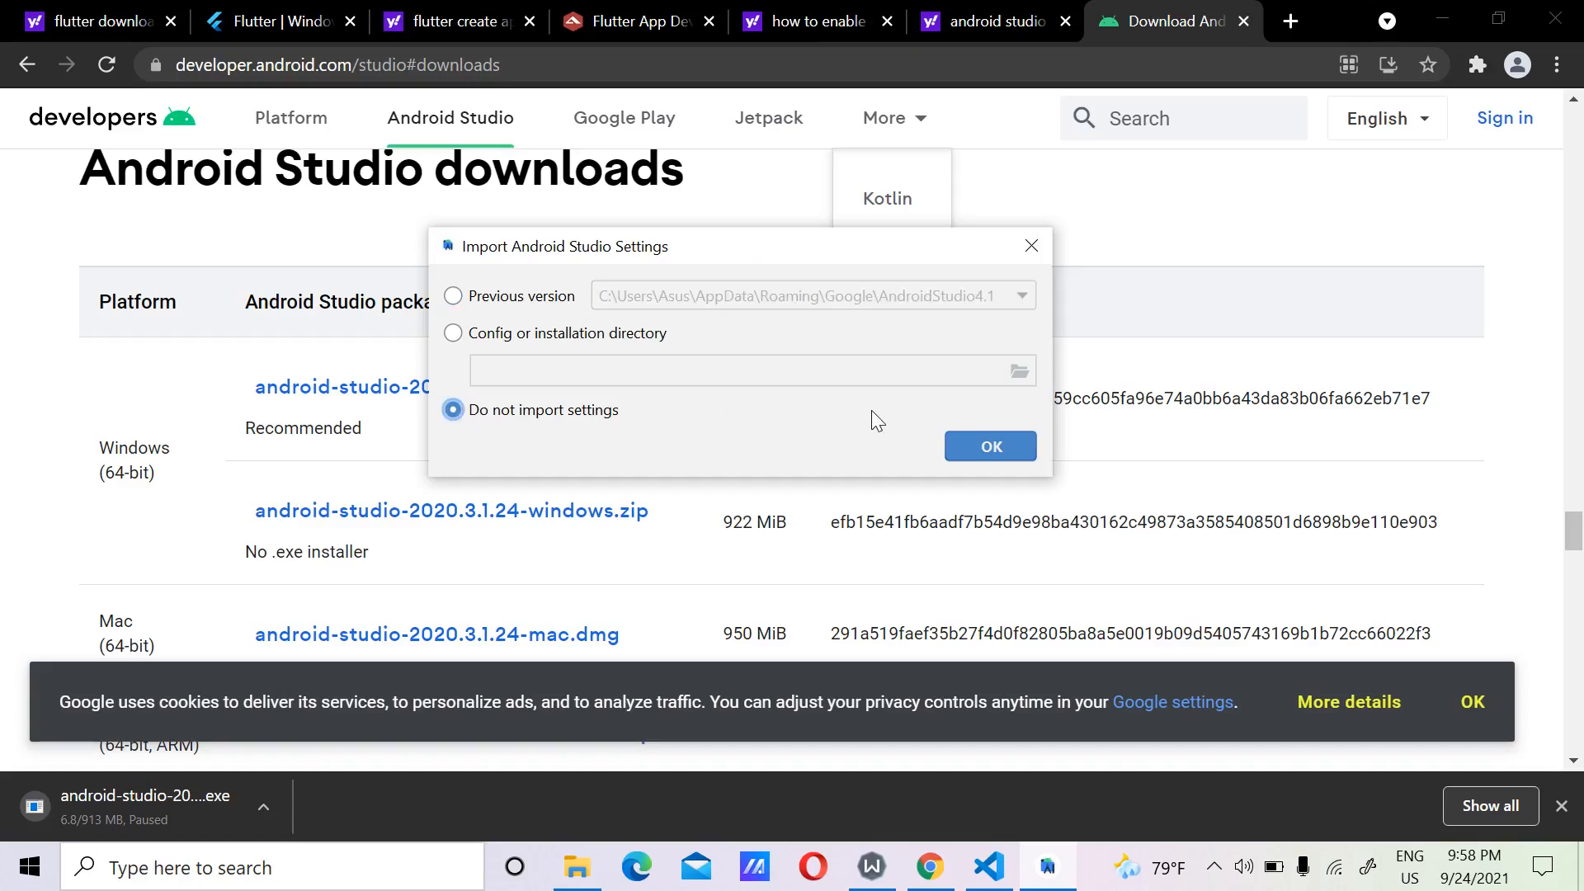
left_click(970, 444)
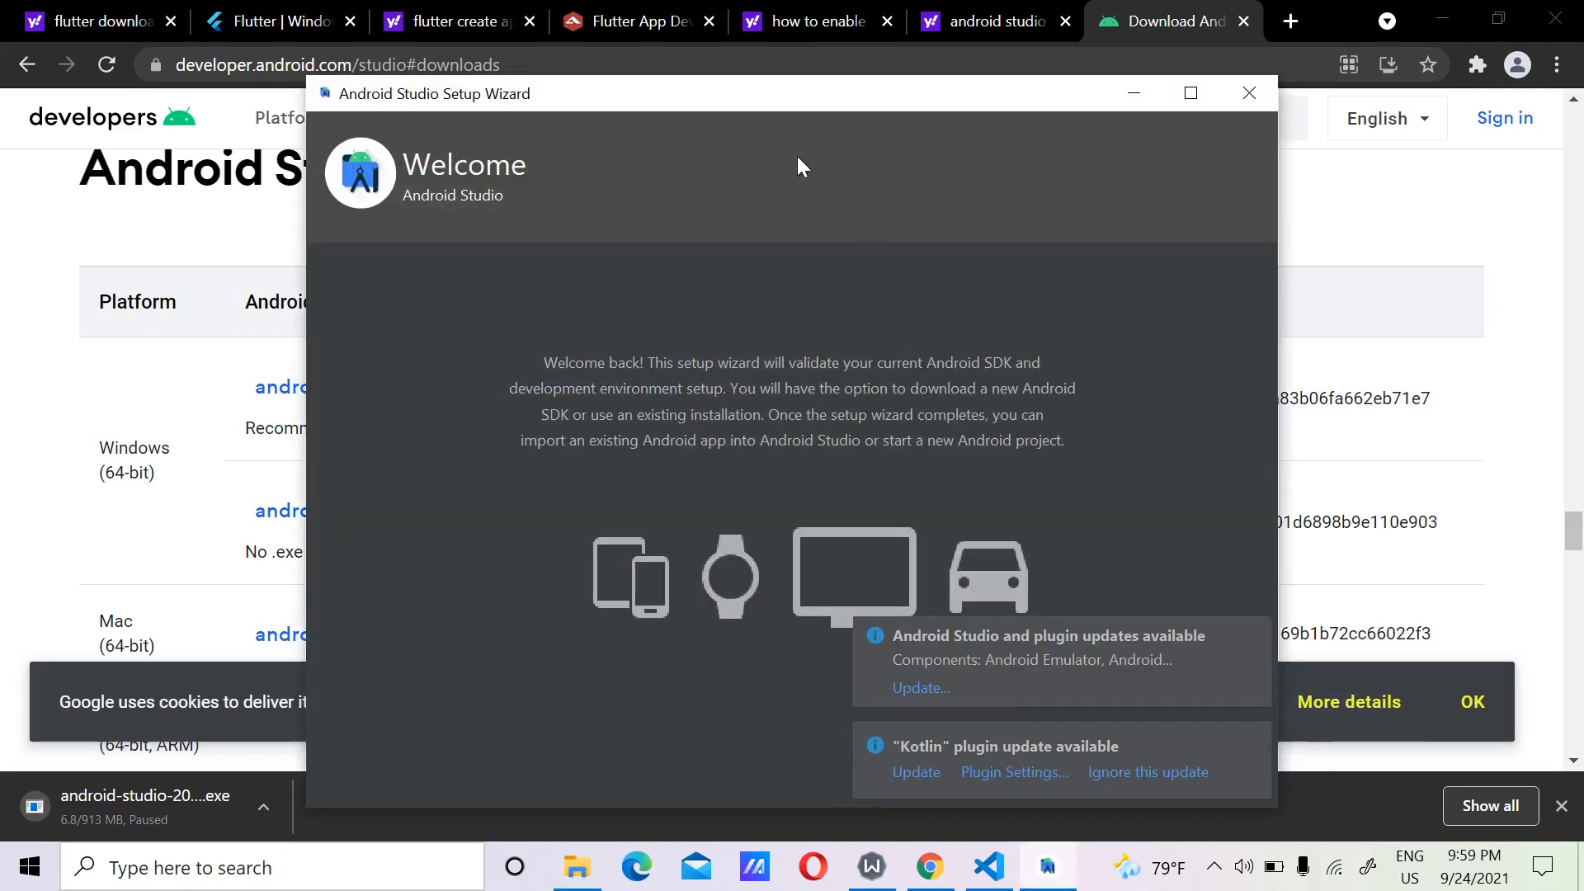
Dismiss the update notifications in the setup wizard and choose the Standard install type with the Darcula theme.
left_click_drag(756, 91, 593, 50)
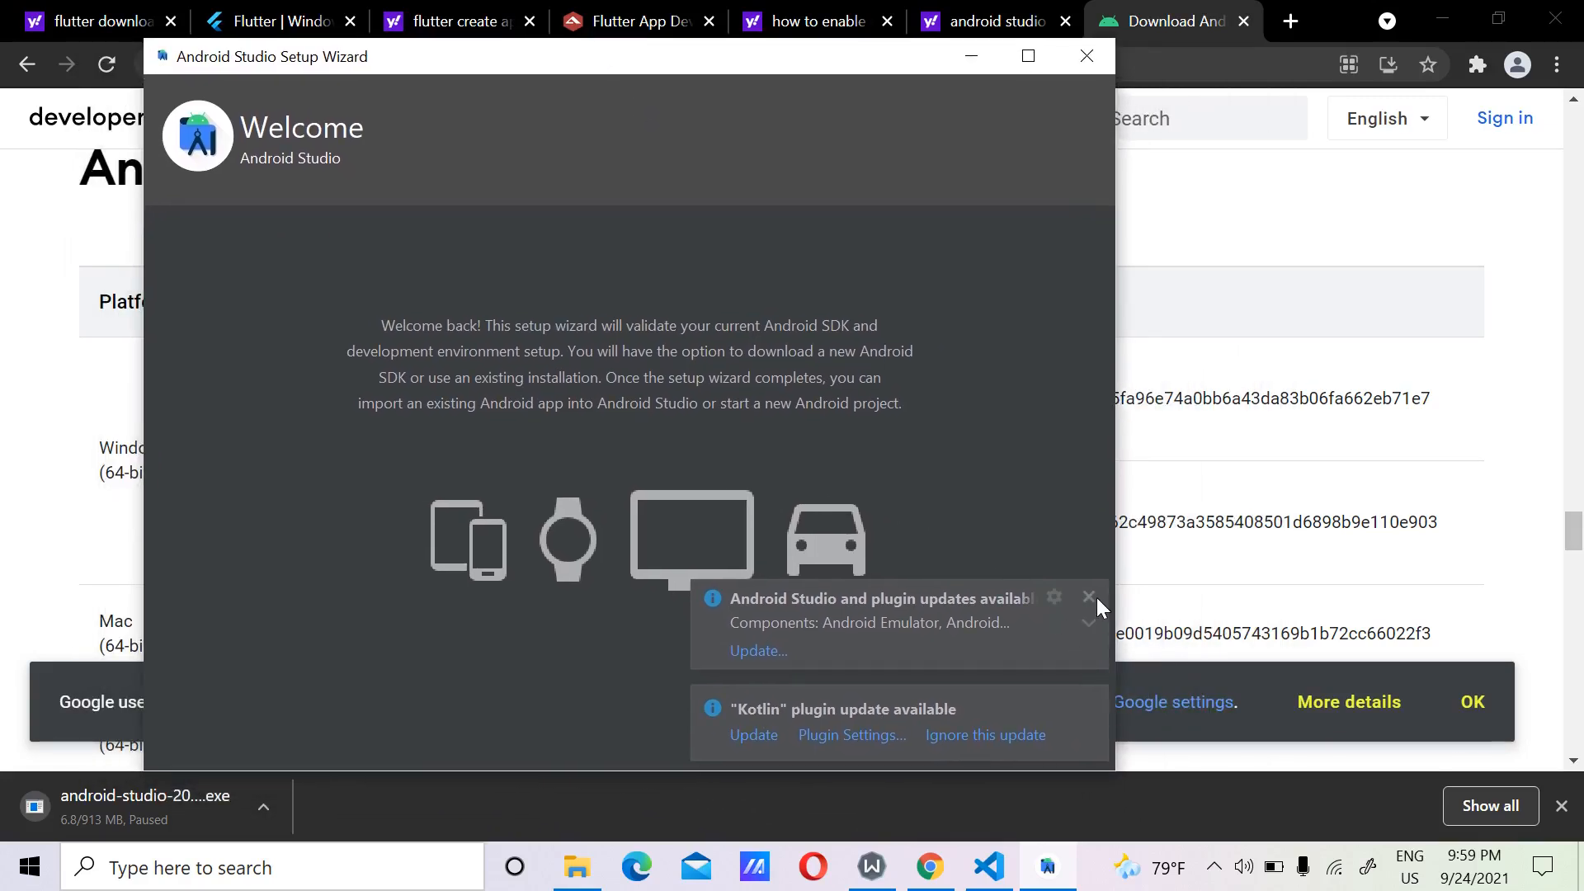
left_click(1091, 597)
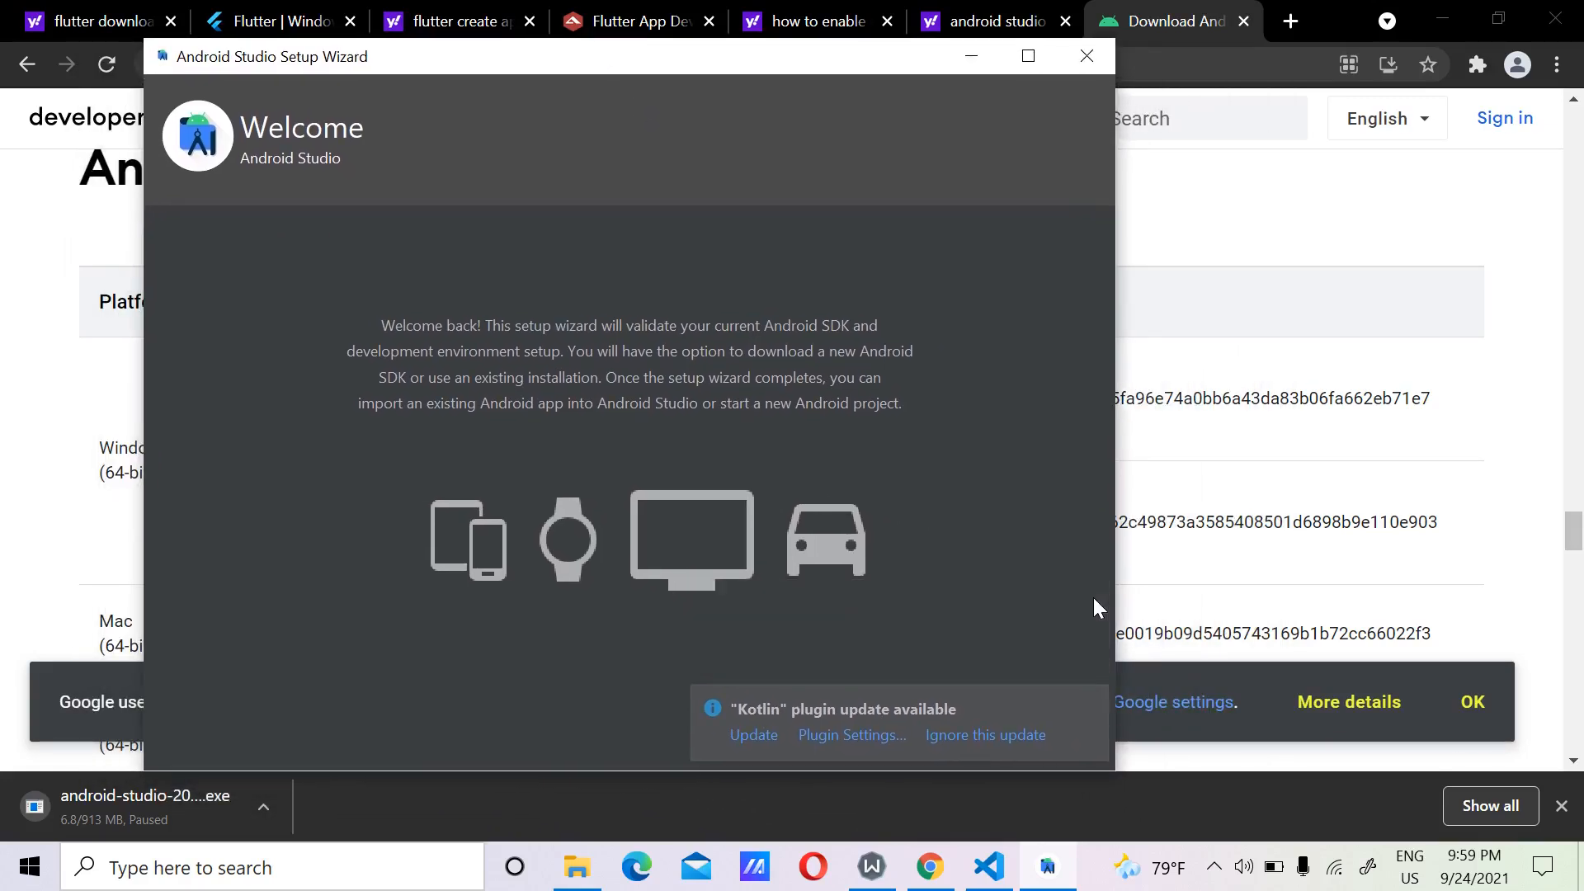
left_click(1088, 702)
left_click(839, 736)
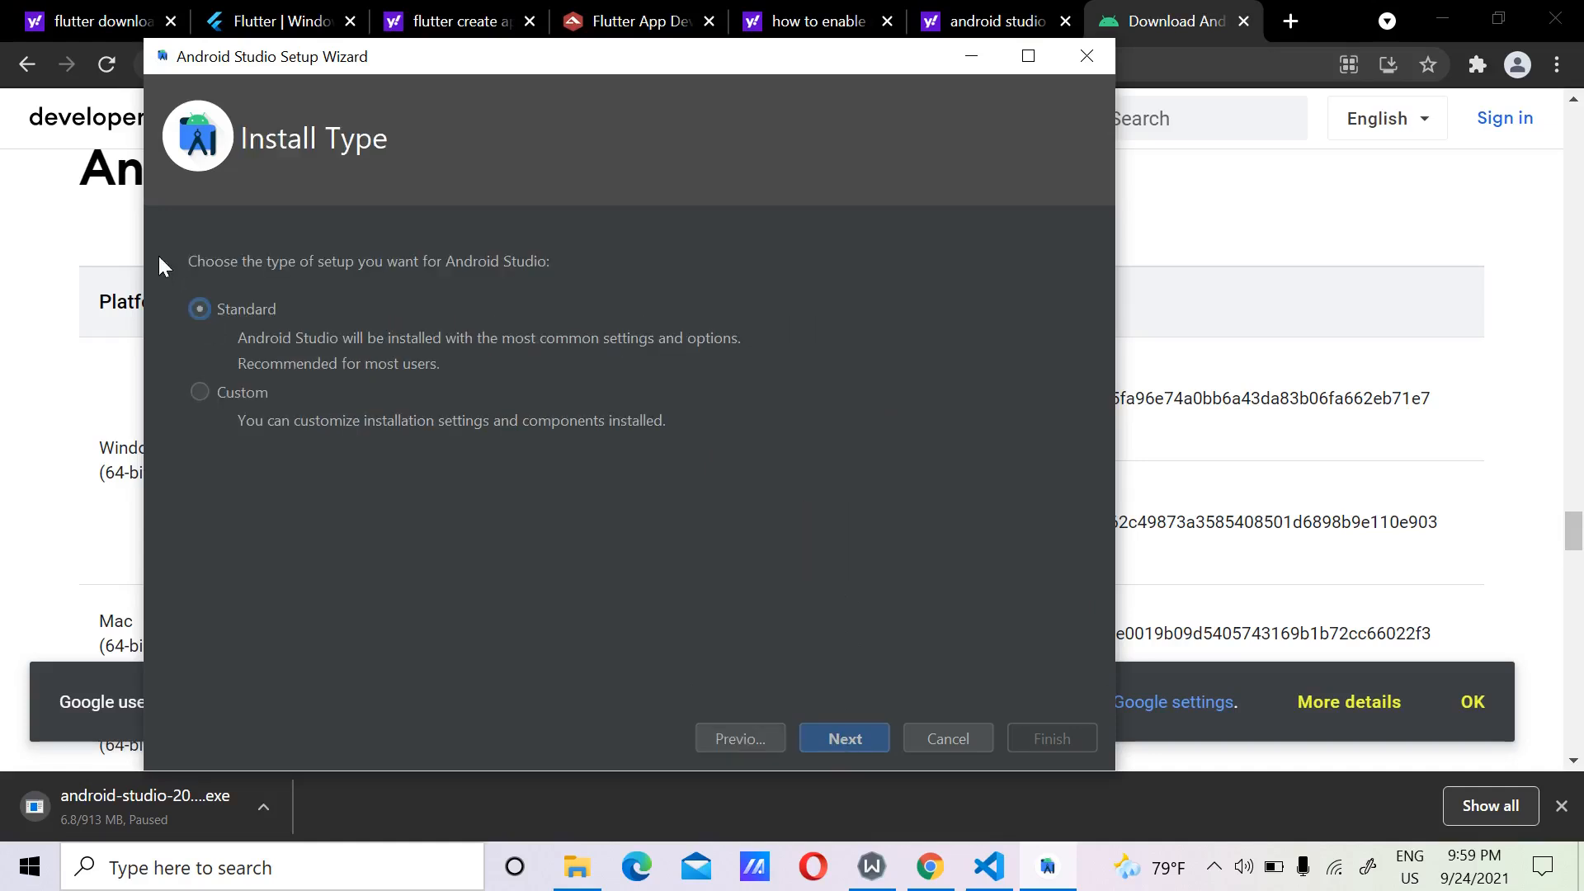
left_click(849, 733)
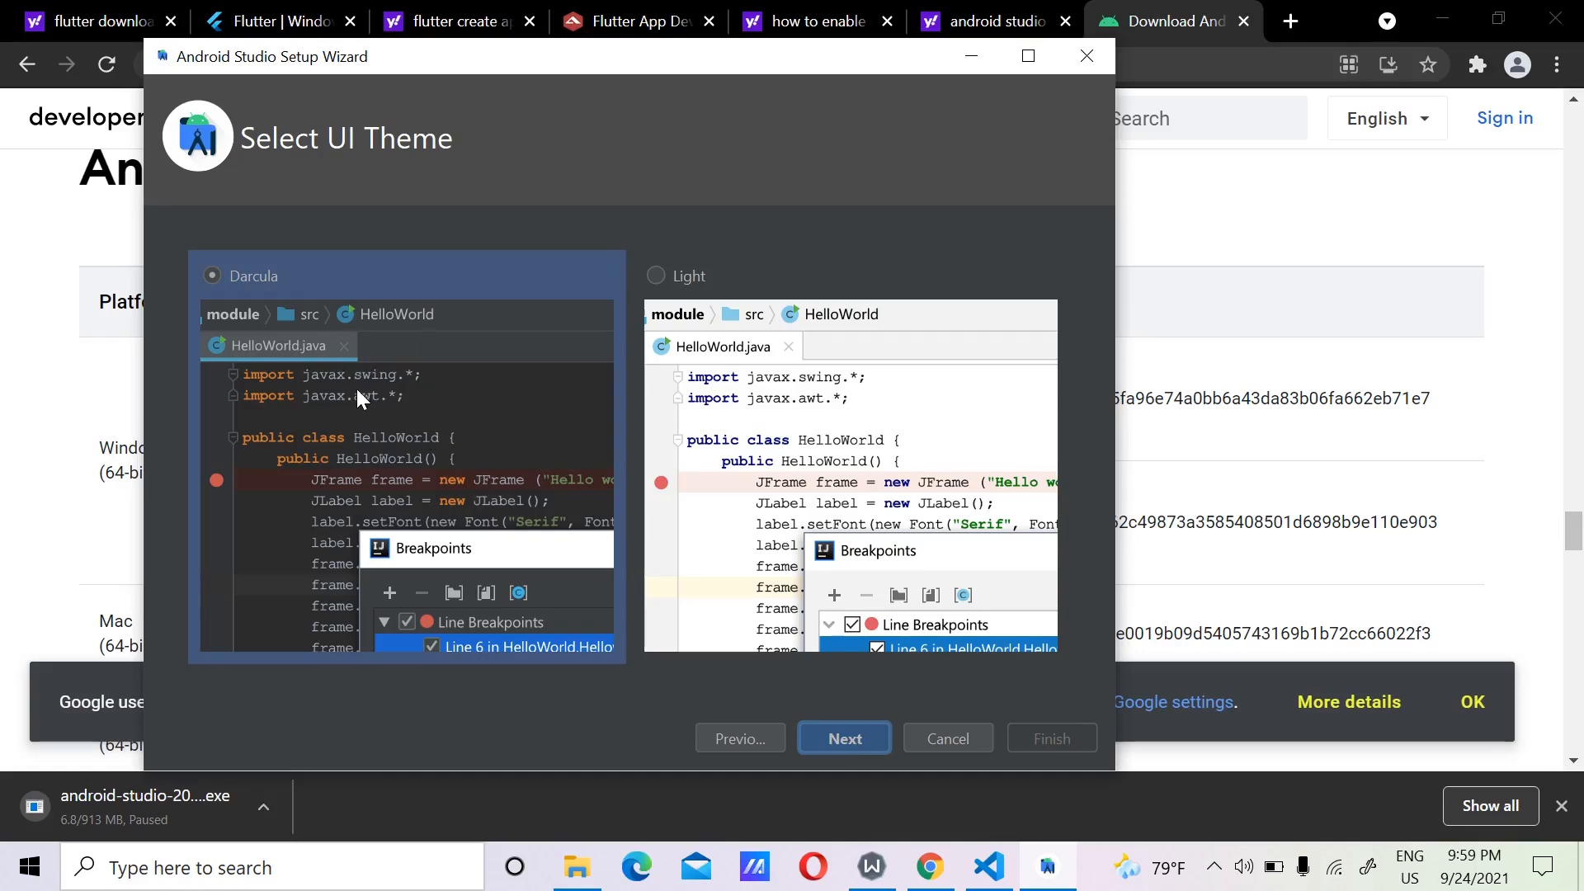
left_click(858, 738)
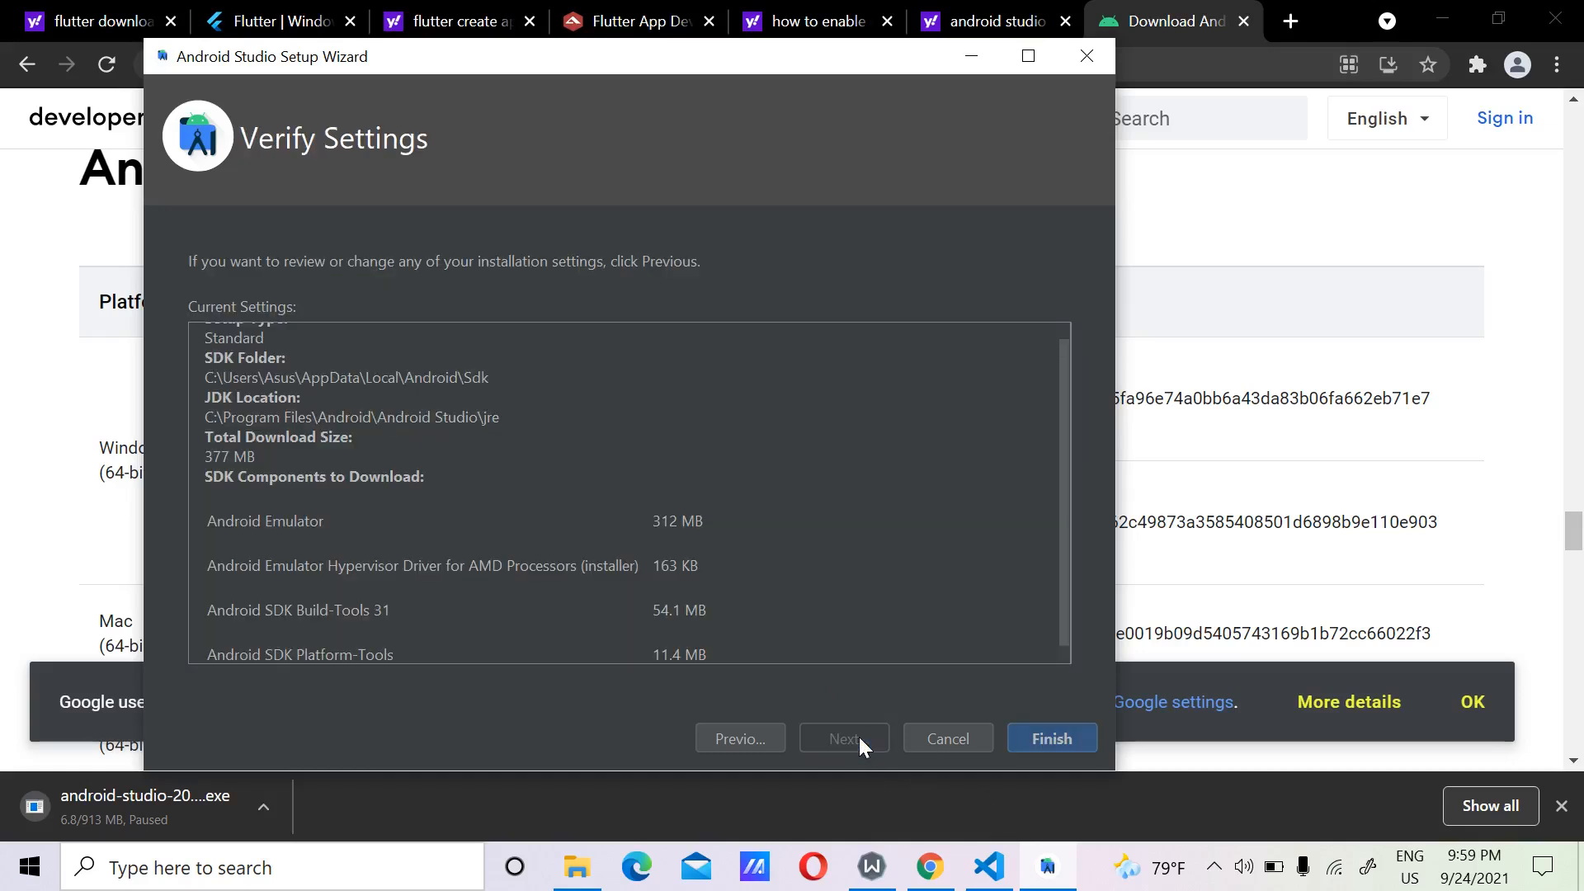
Review the SDK components in the wizard's settings summary, download them and finish the setup wizard.
left_click_drag(1069, 596, 1069, 623)
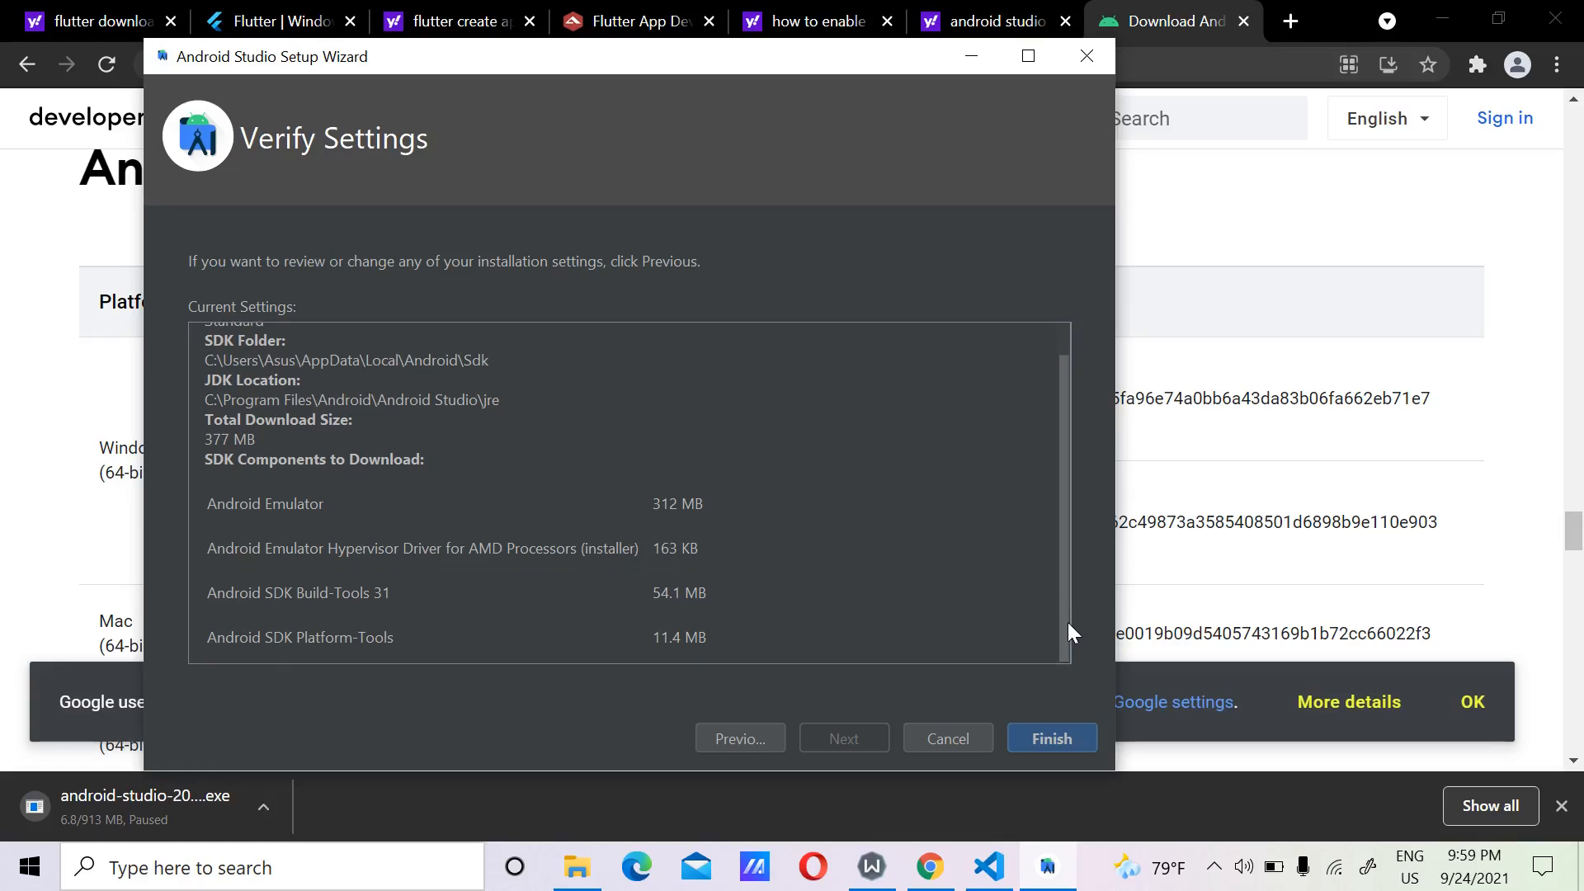
left_click(1050, 732)
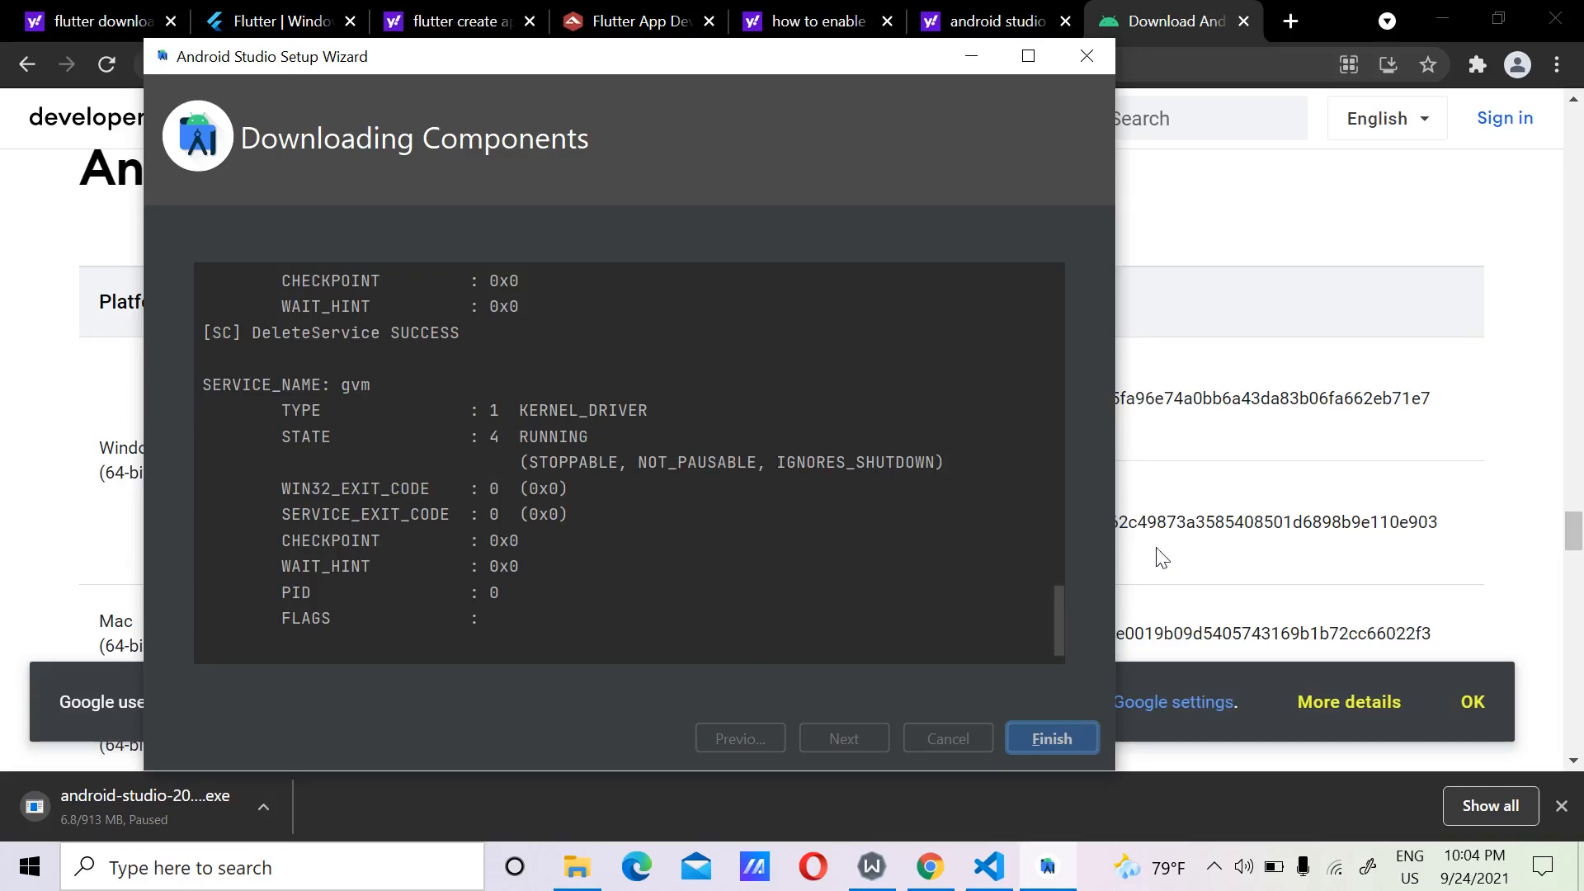
left_click(1058, 731)
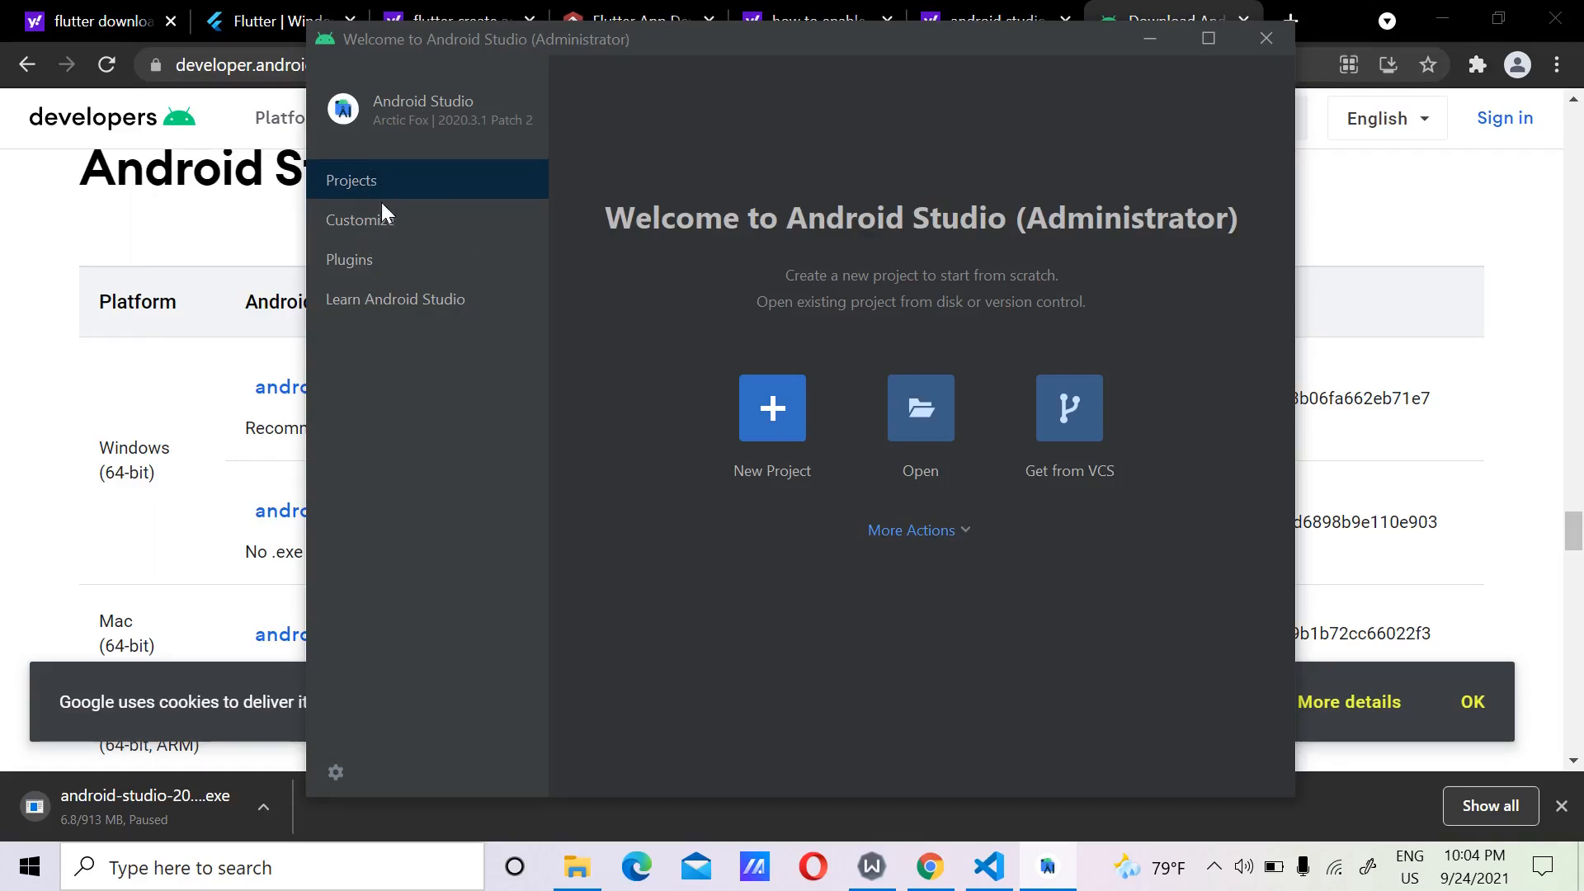
Bring up the AVD Manager from the Android Studio welcome window and shift its window slightly off the welcome window.
left_click(374, 175)
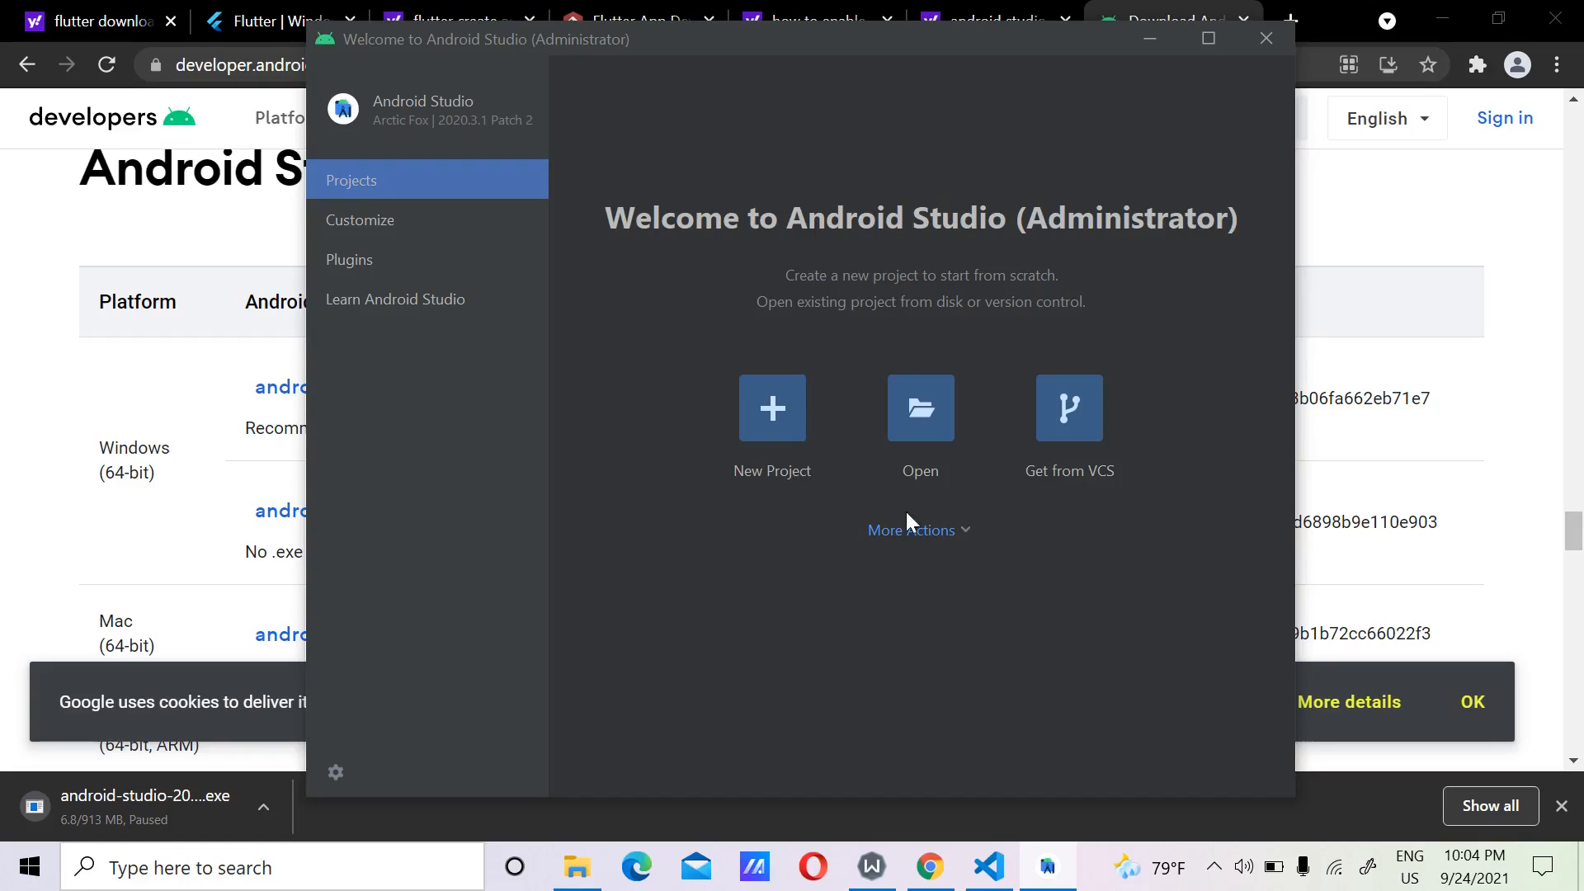
left_click(943, 528)
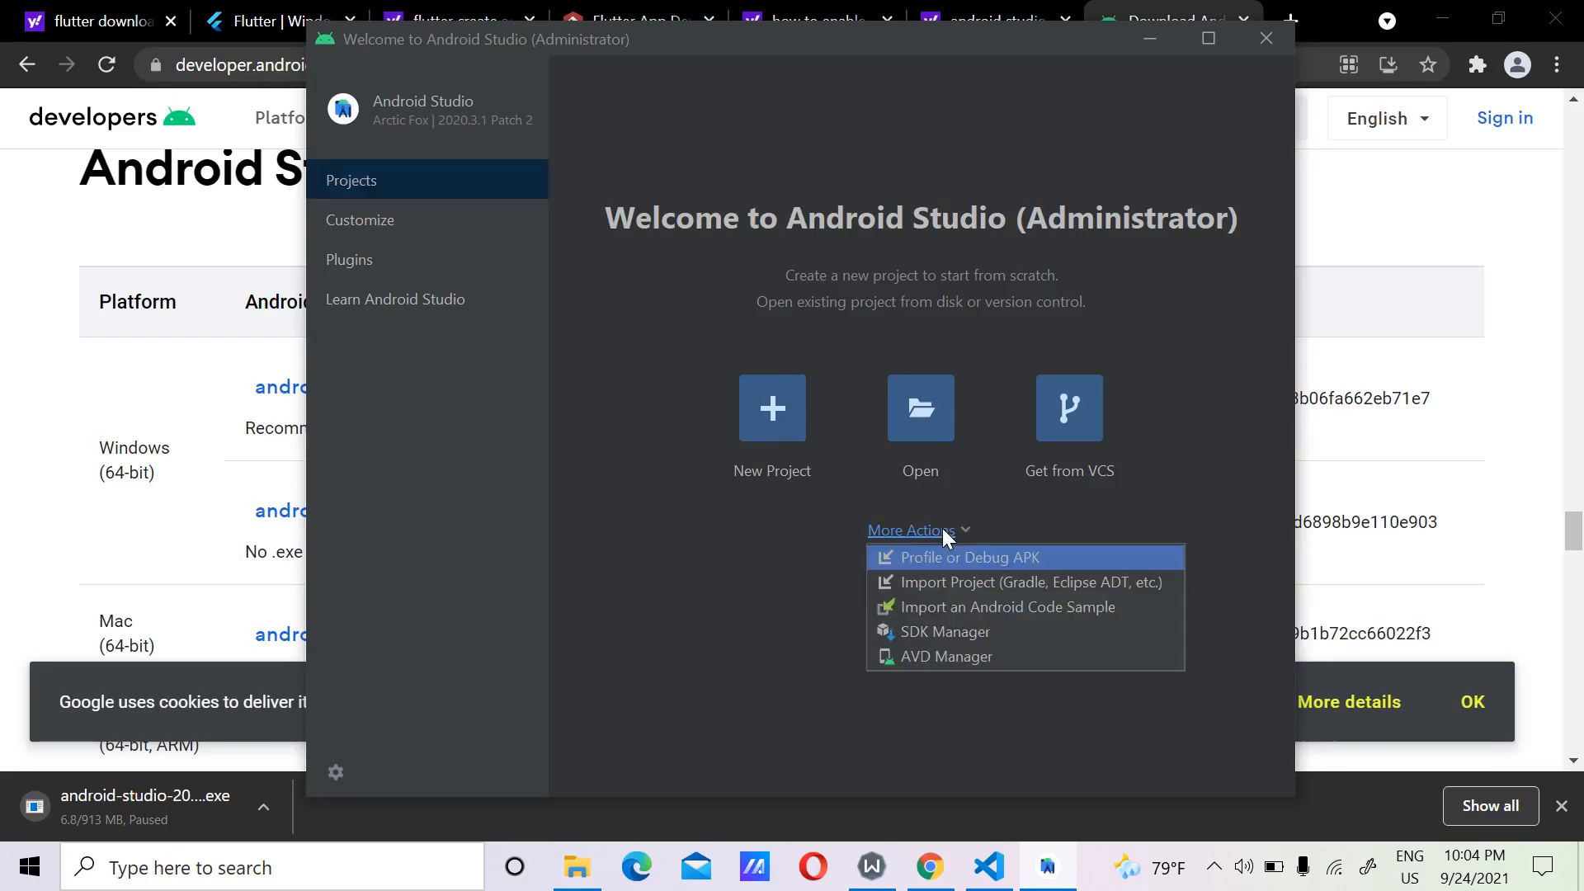
left_click(1529, 390)
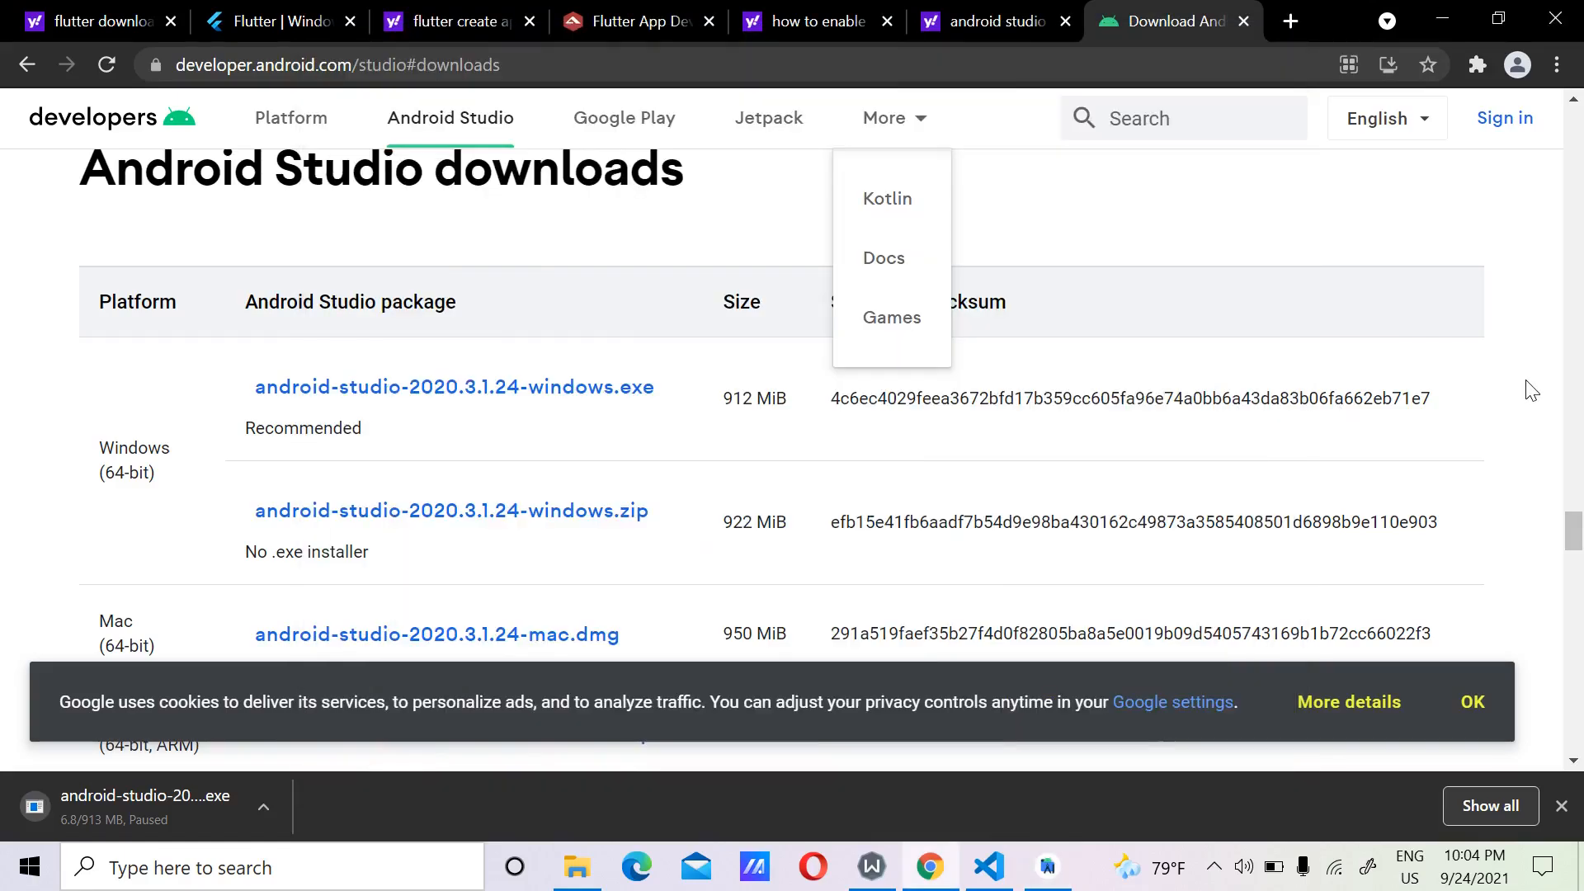
key("alt+Tab")
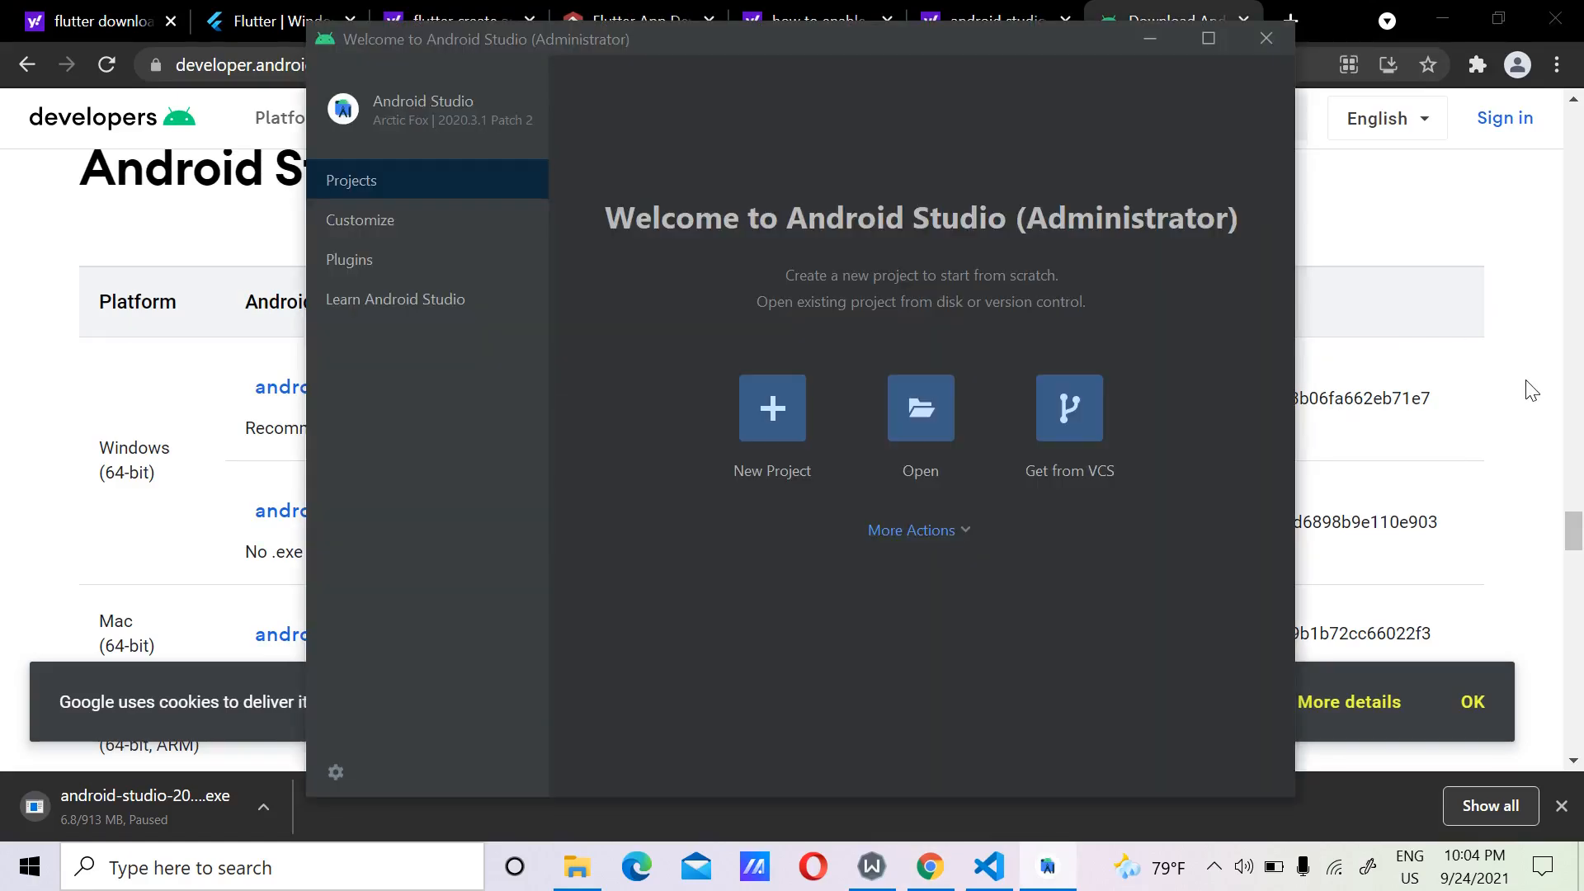
left_click(943, 530)
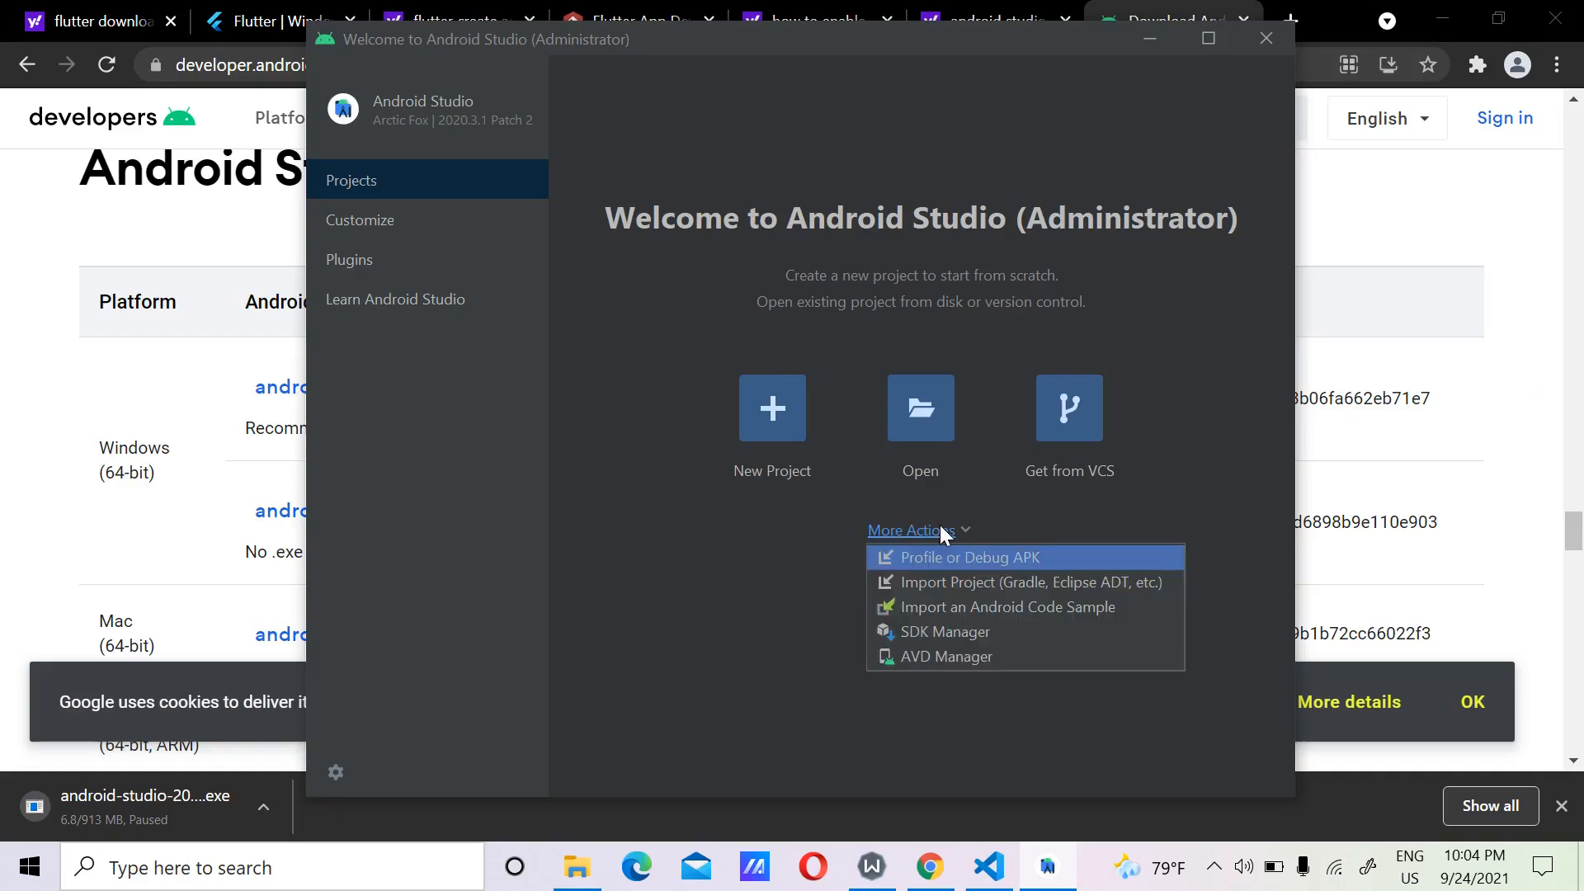
left_click(945, 658)
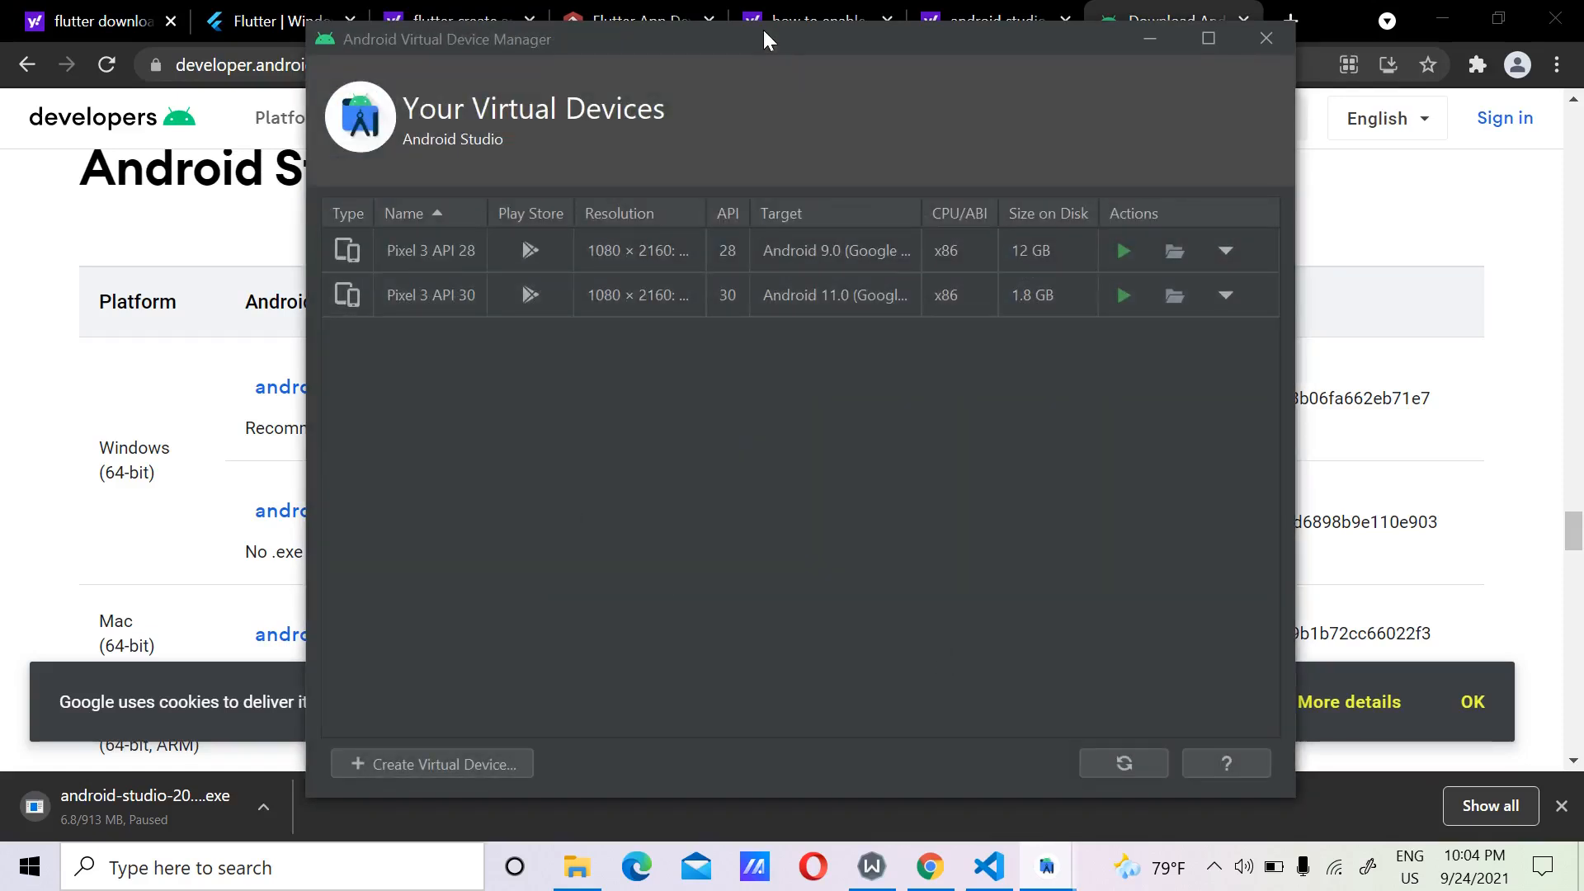
left_click_drag(764, 36, 810, 52)
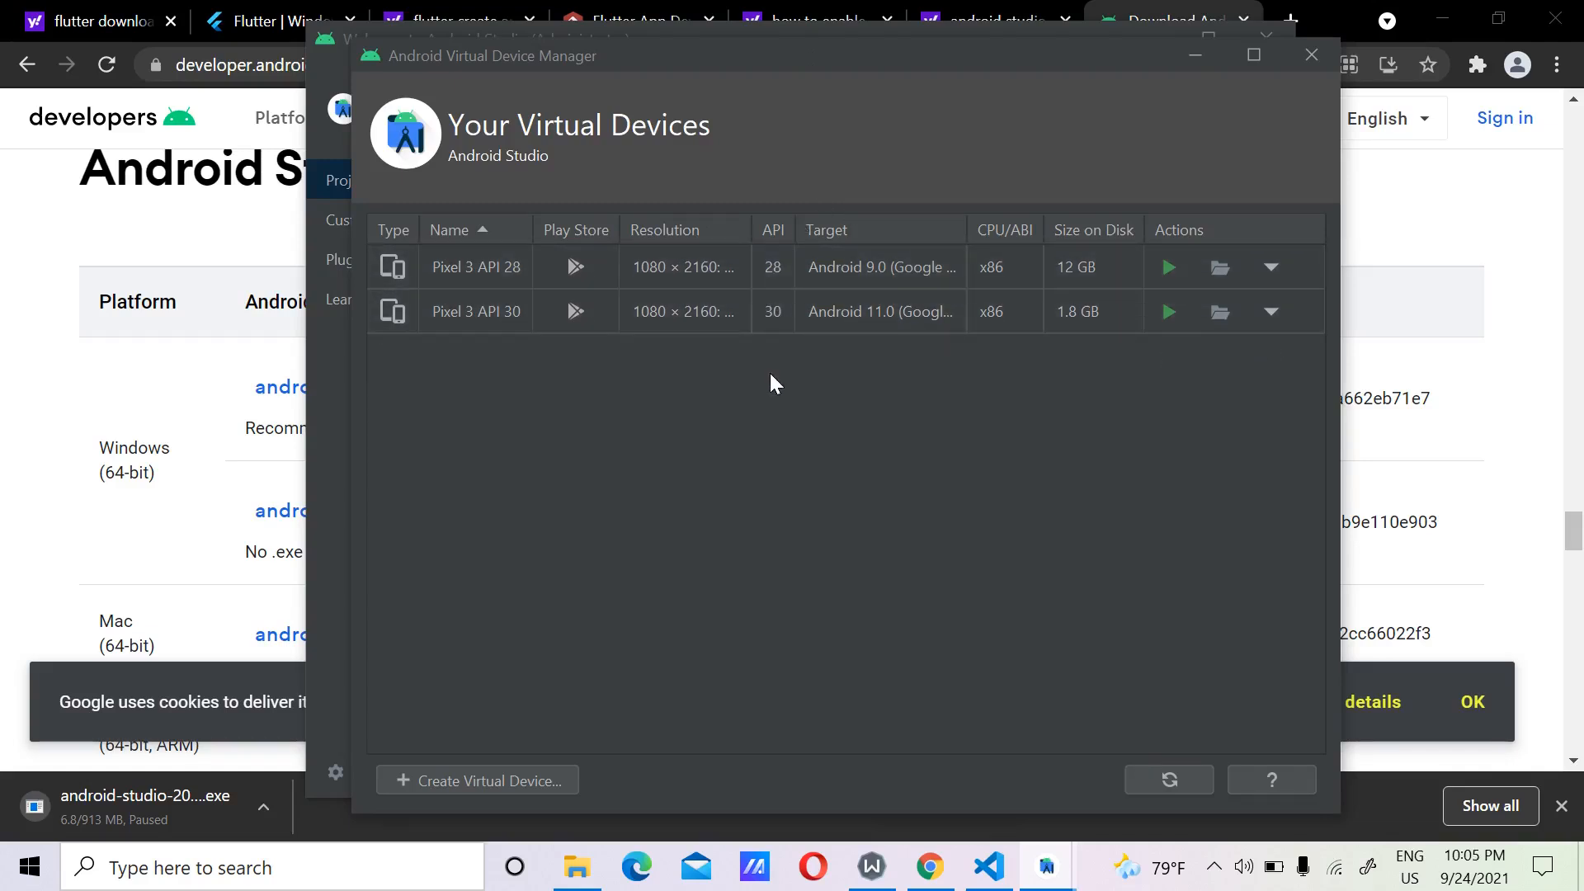
Start creating a virtual device and choose the Galaxy Nexus phone as its hardware definition.
left_click(488, 781)
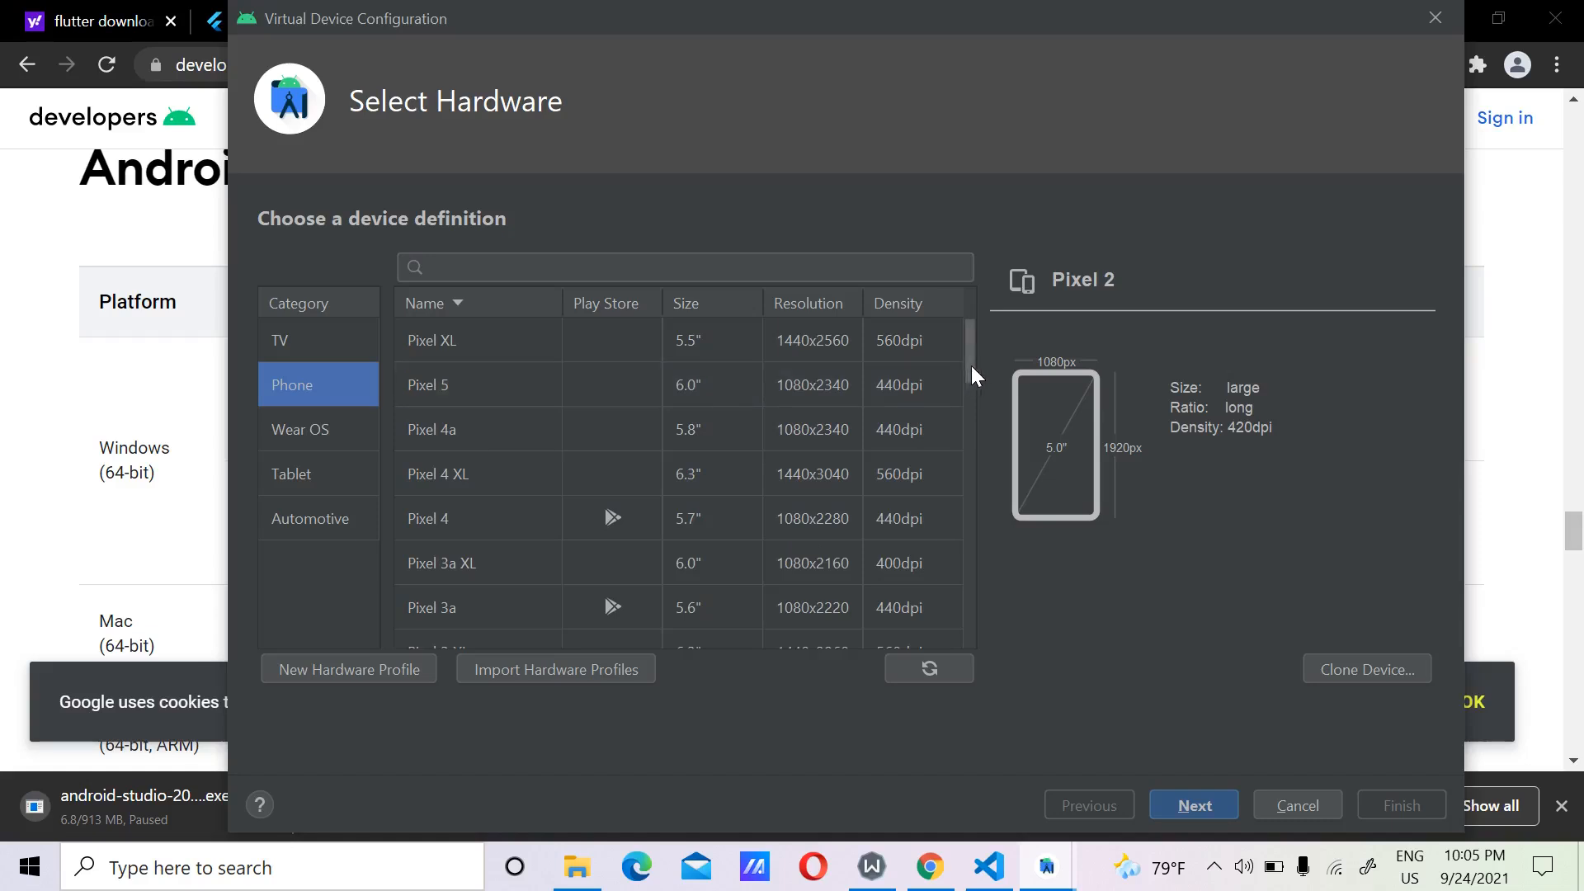
left_click_drag(972, 364, 978, 380)
mouse_move(977, 373)
left_mouse_down()
mouse_move(967, 409)
mouse_move(964, 396)
left_mouse_up()
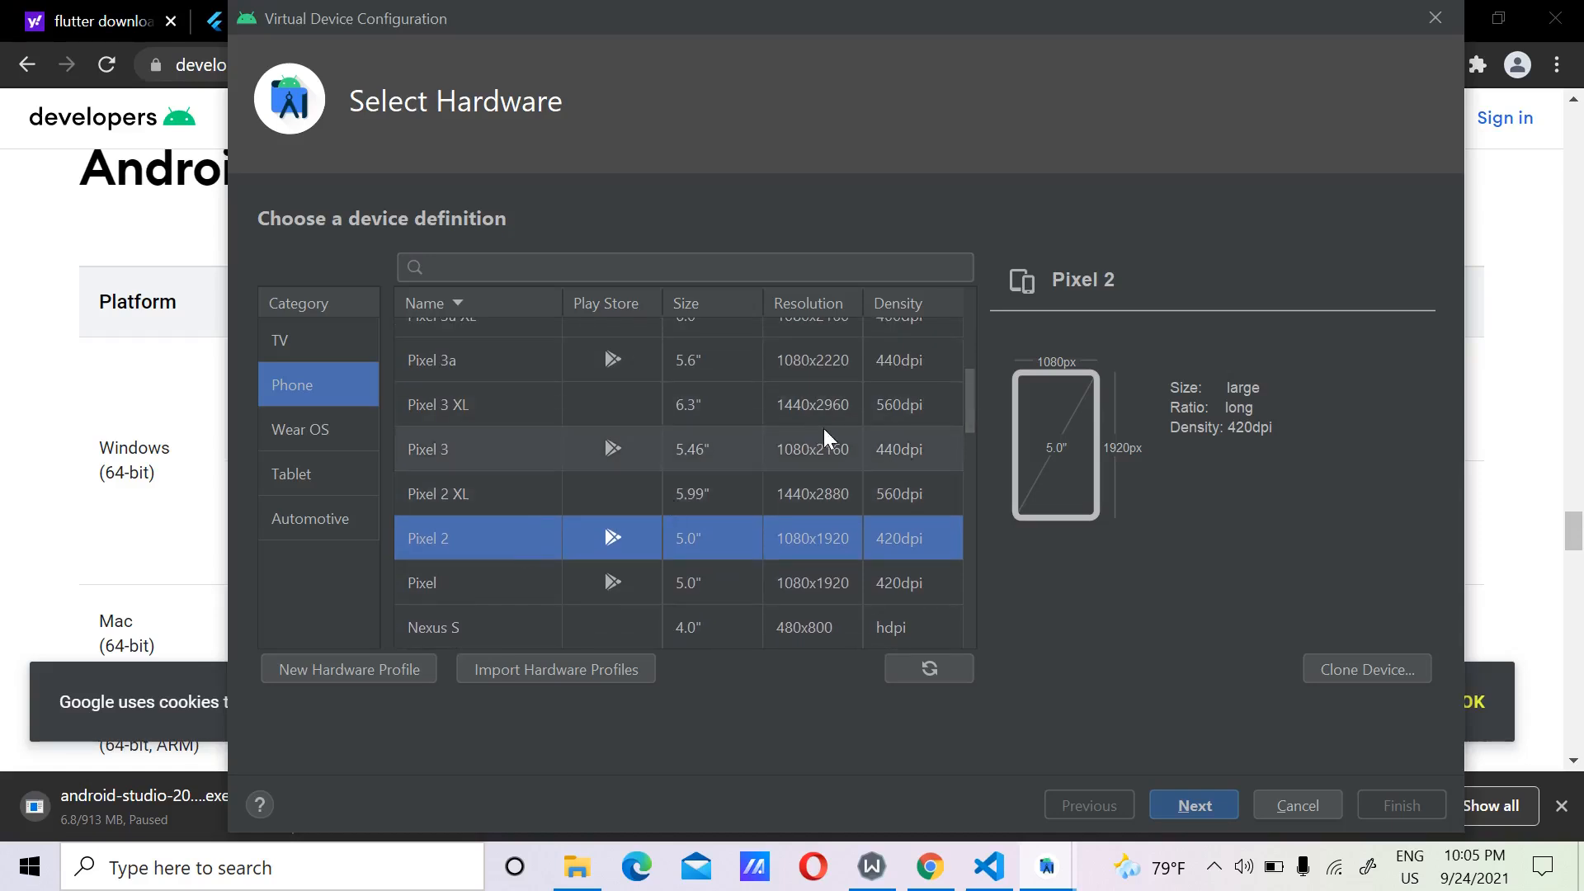
left_click_drag(968, 403, 958, 492)
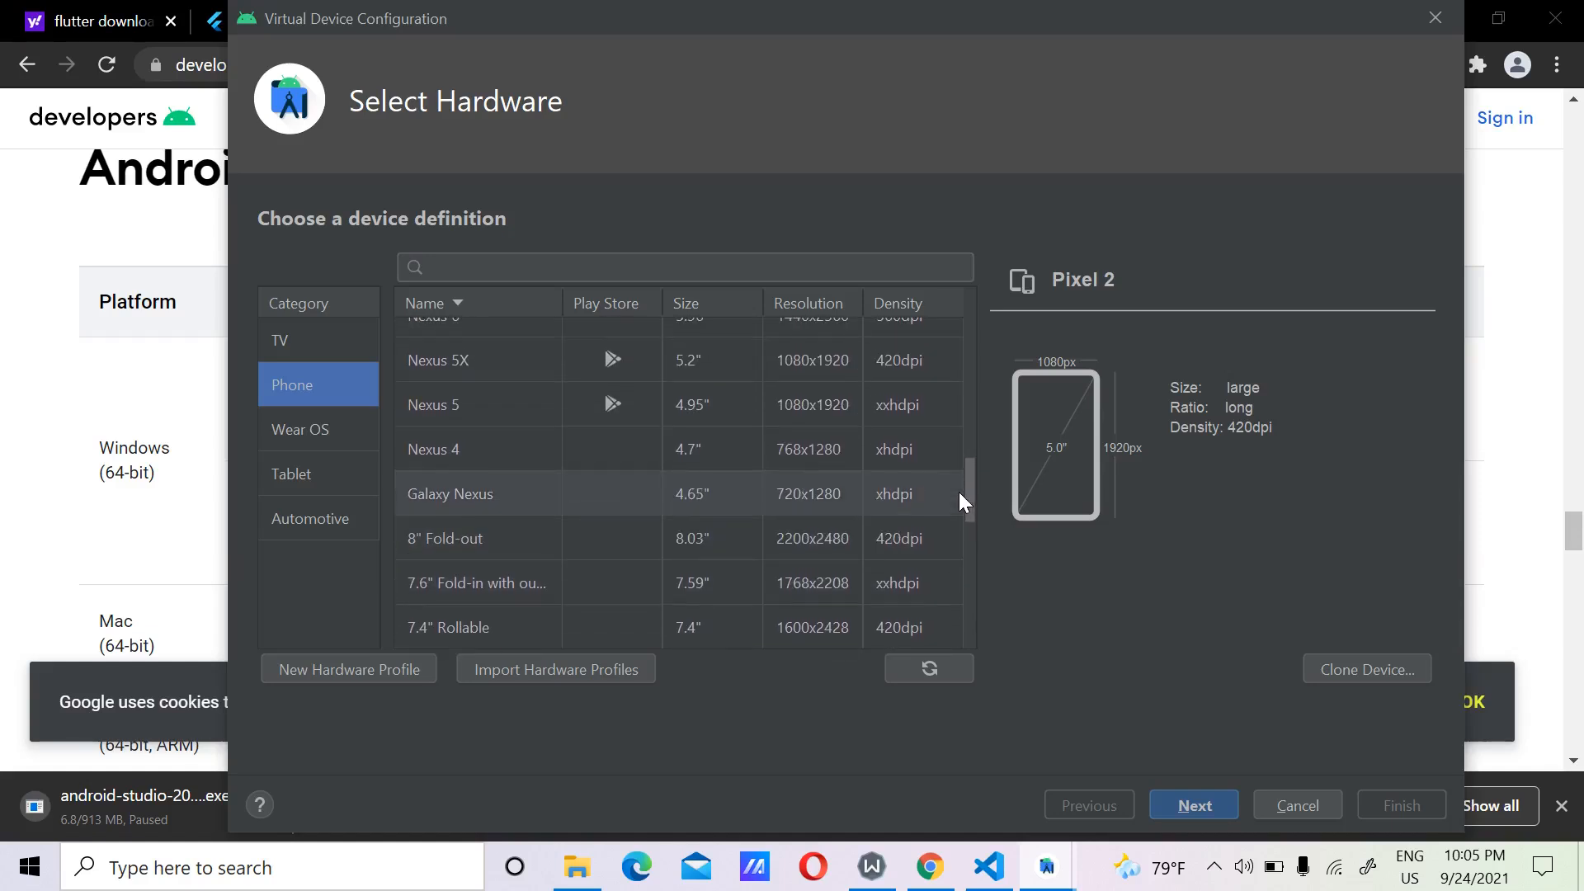
left_click(468, 498)
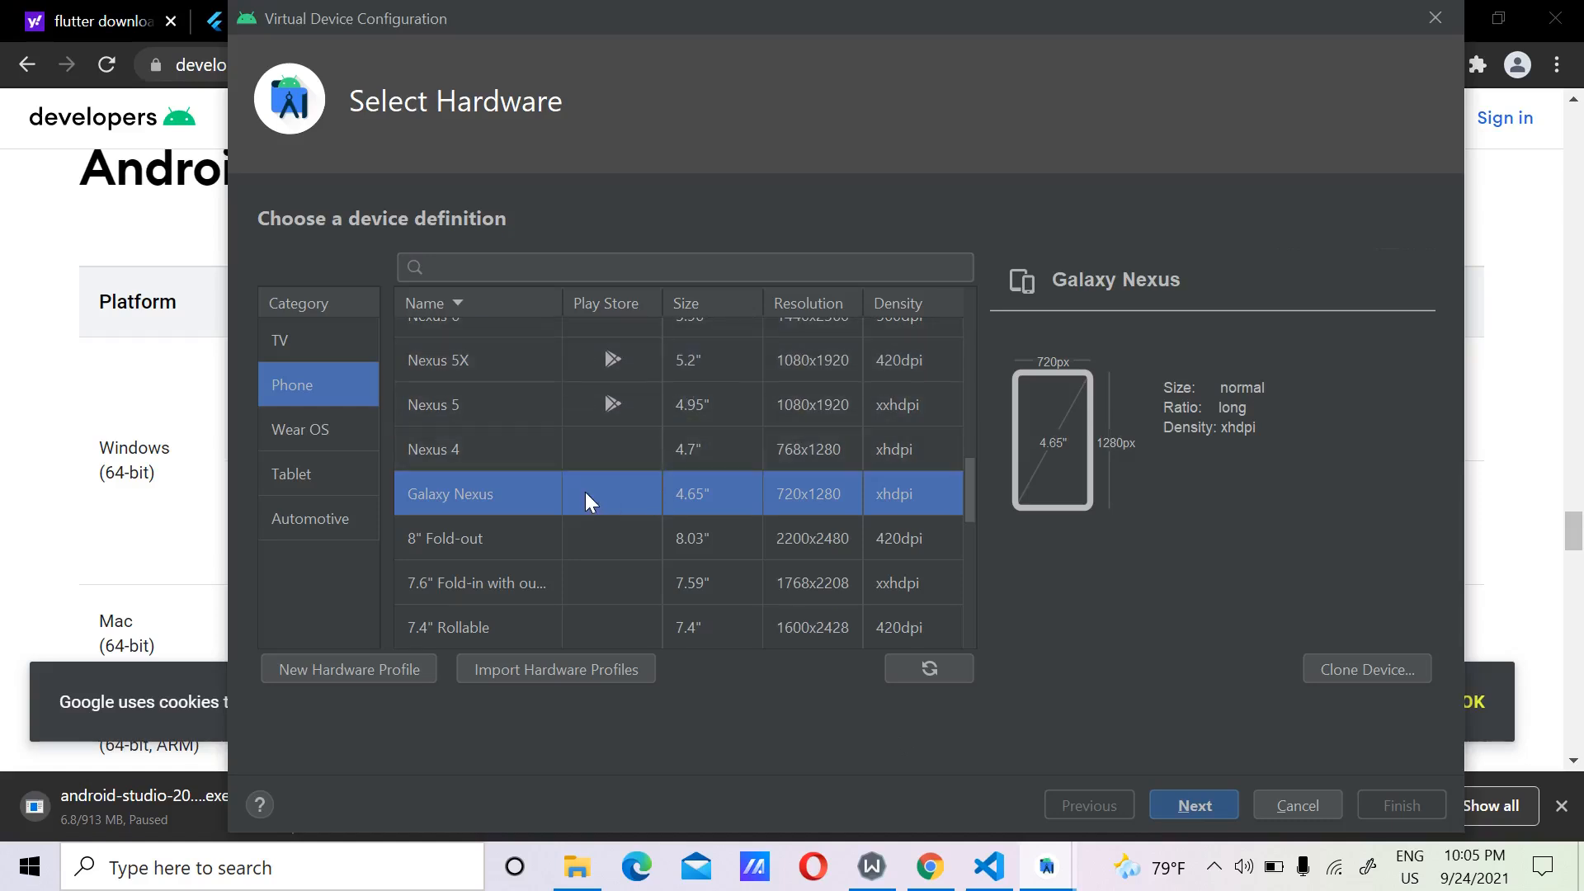
left_click(1184, 806)
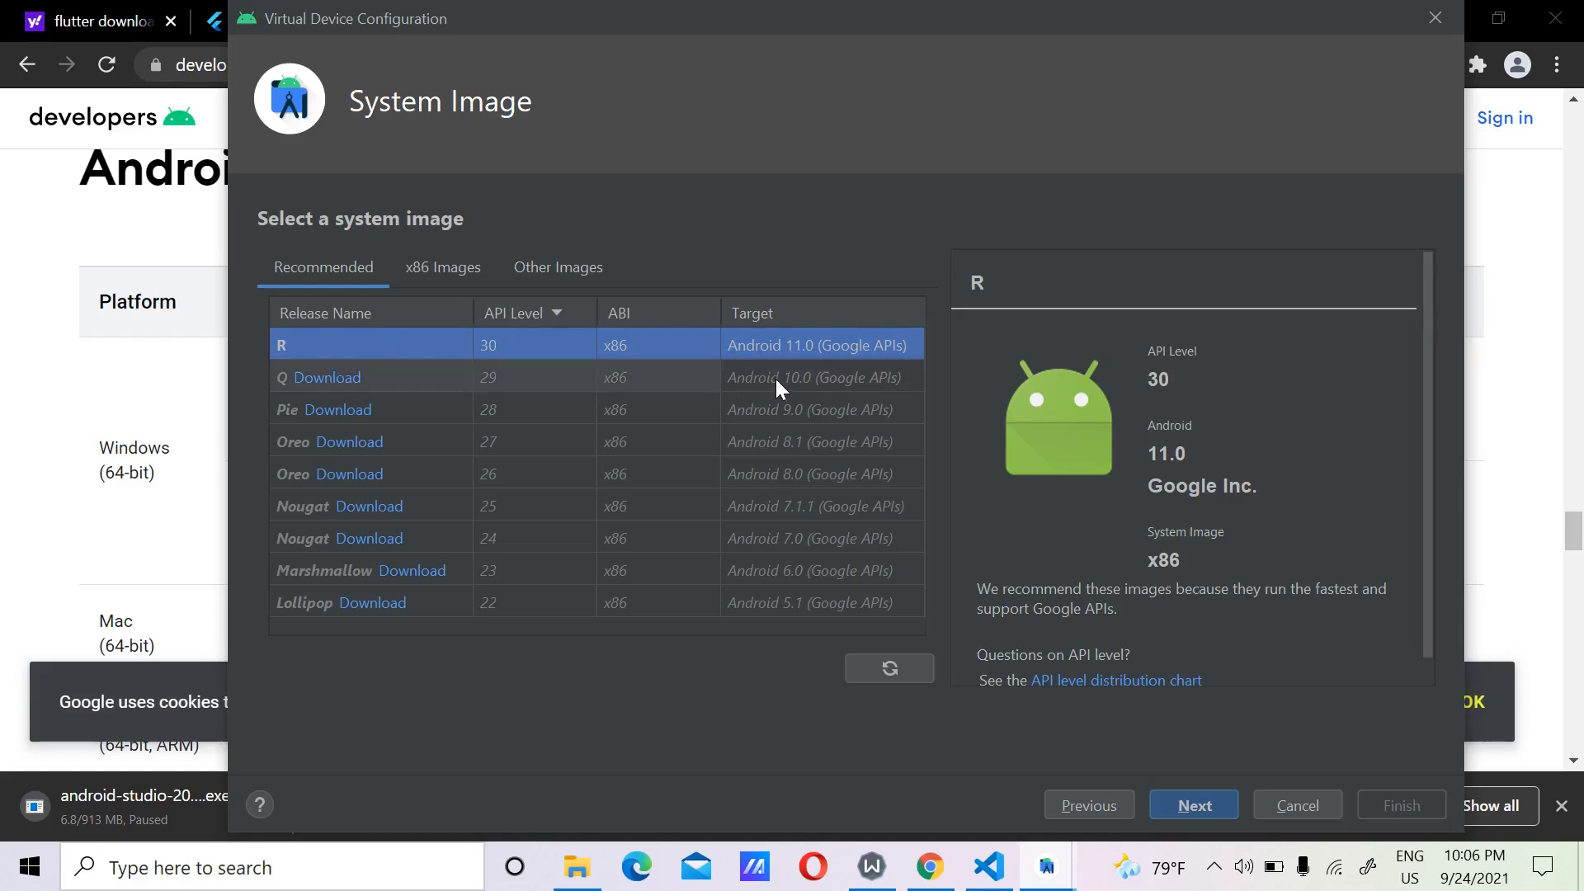
Download the Q system image (API 29, x86) and finish the component installer.
left_click(337, 379)
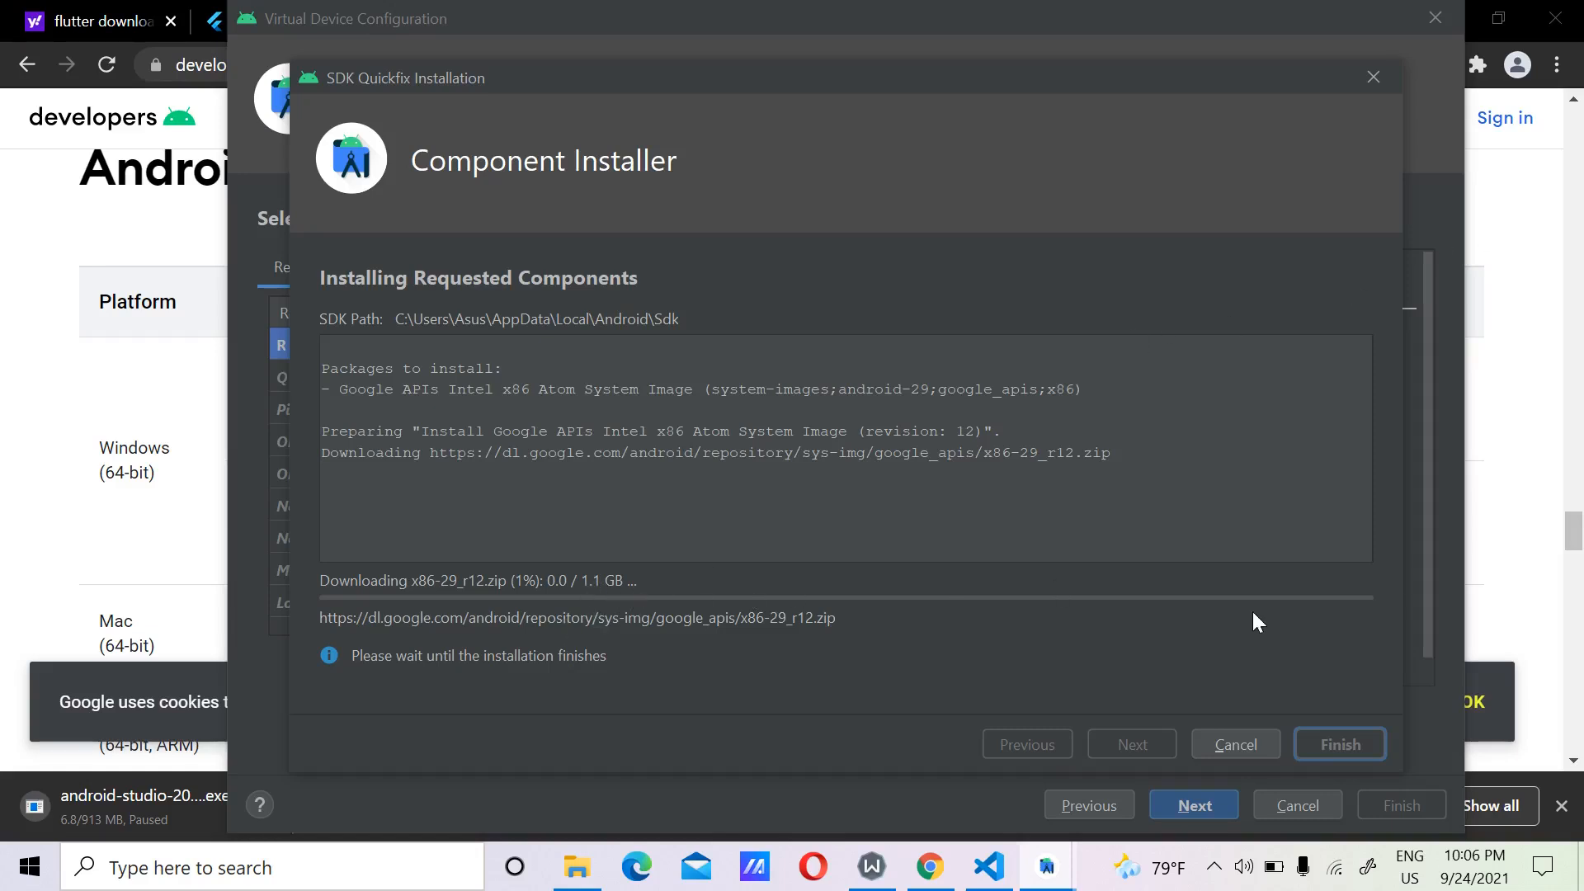
left_click(1516, 530)
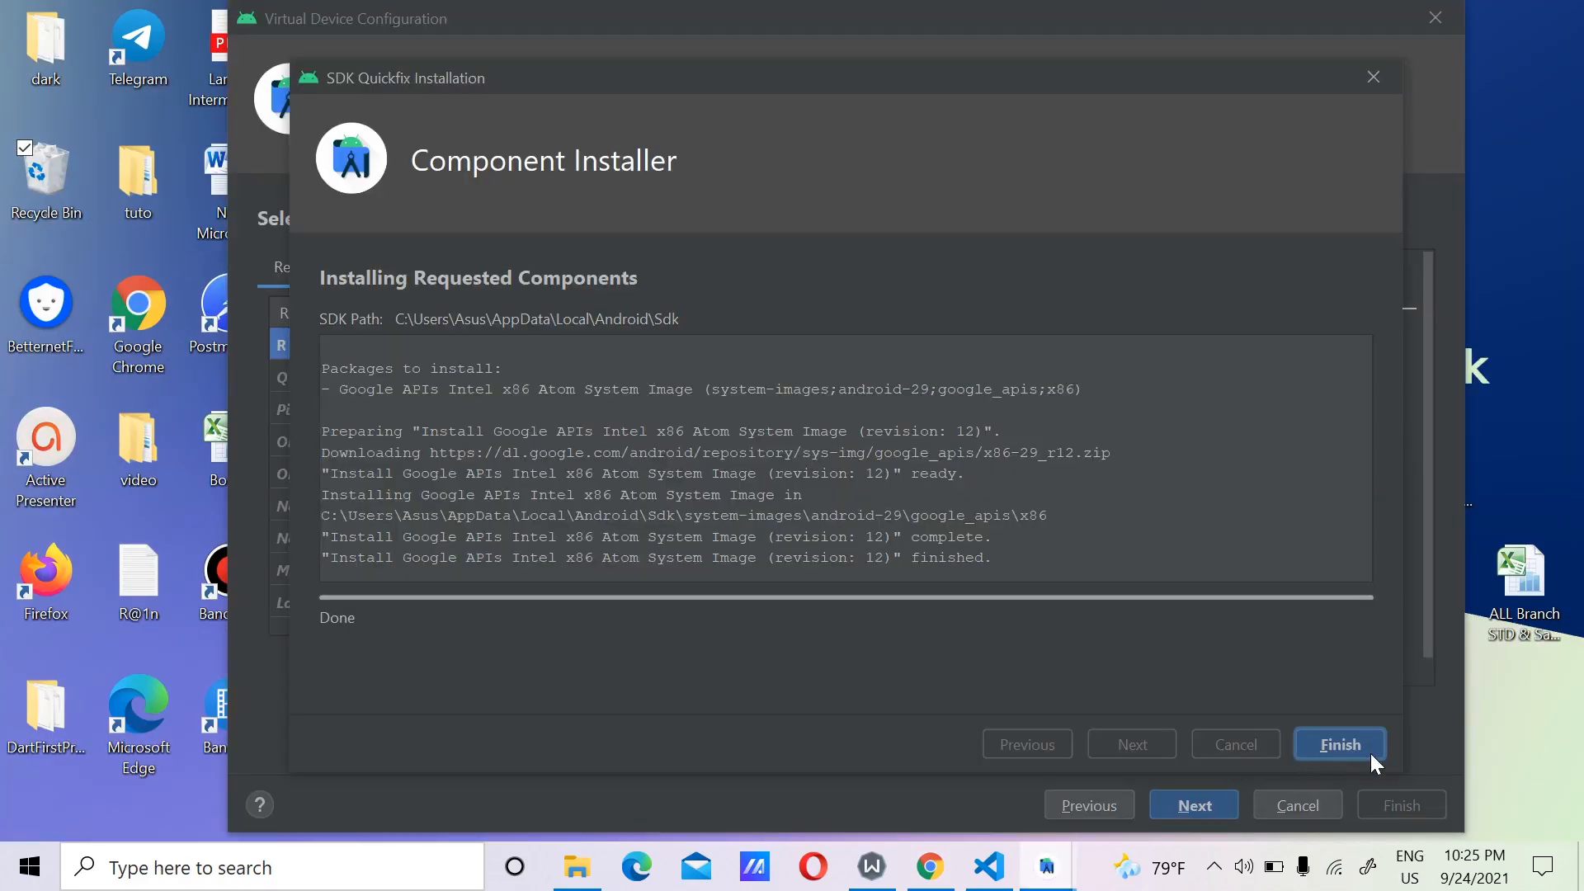
left_click(1338, 743)
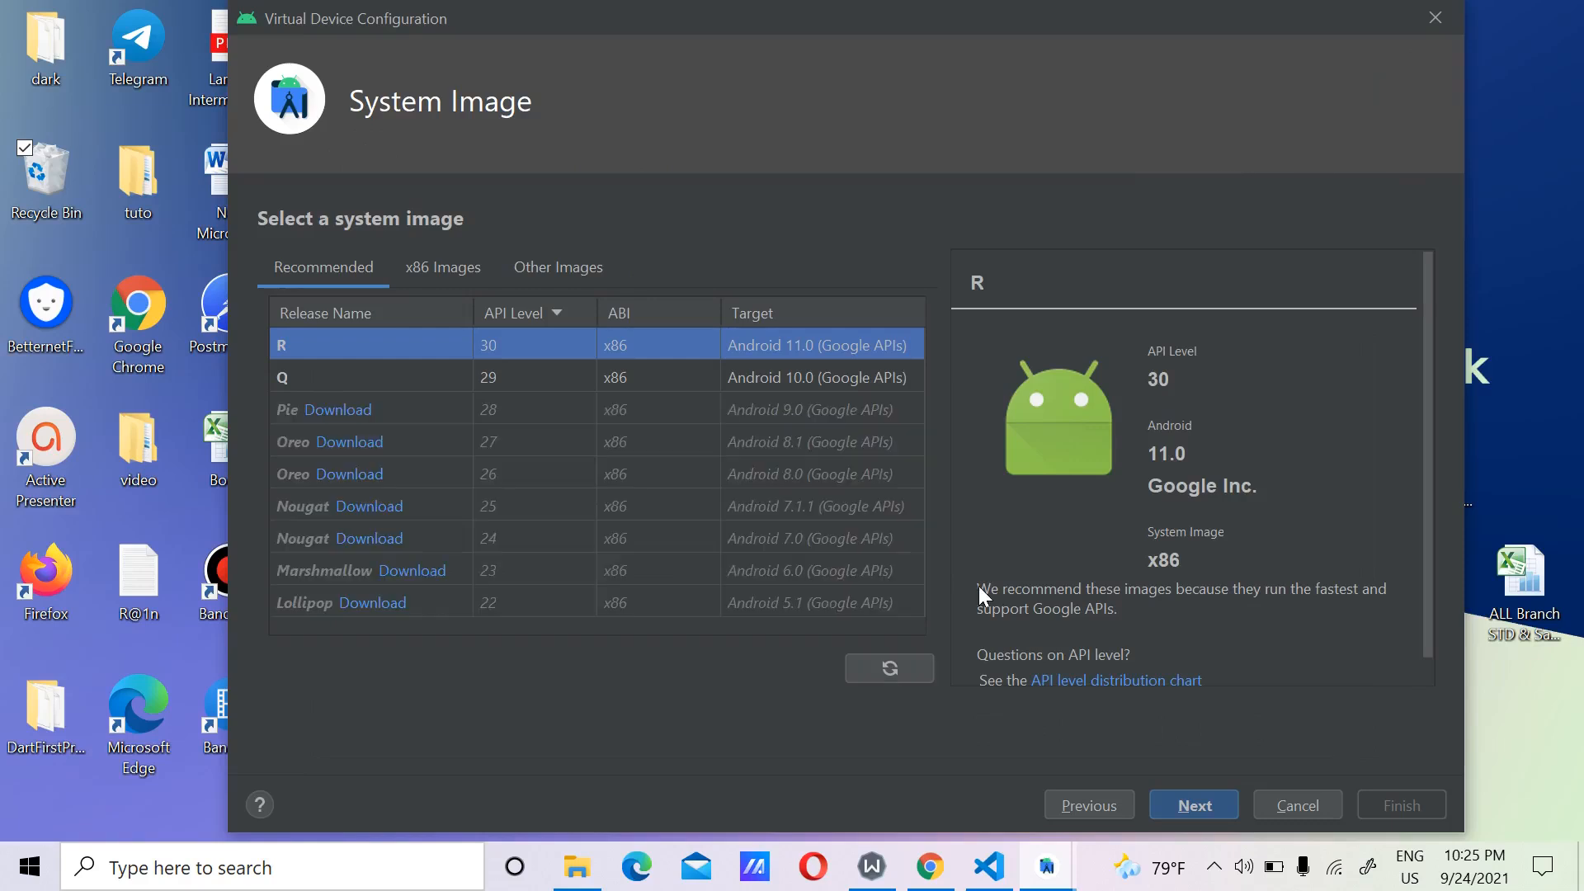
Select the Q system image with API level 29 and finish creating the virtual device with the default configuration.
left_click(447, 377)
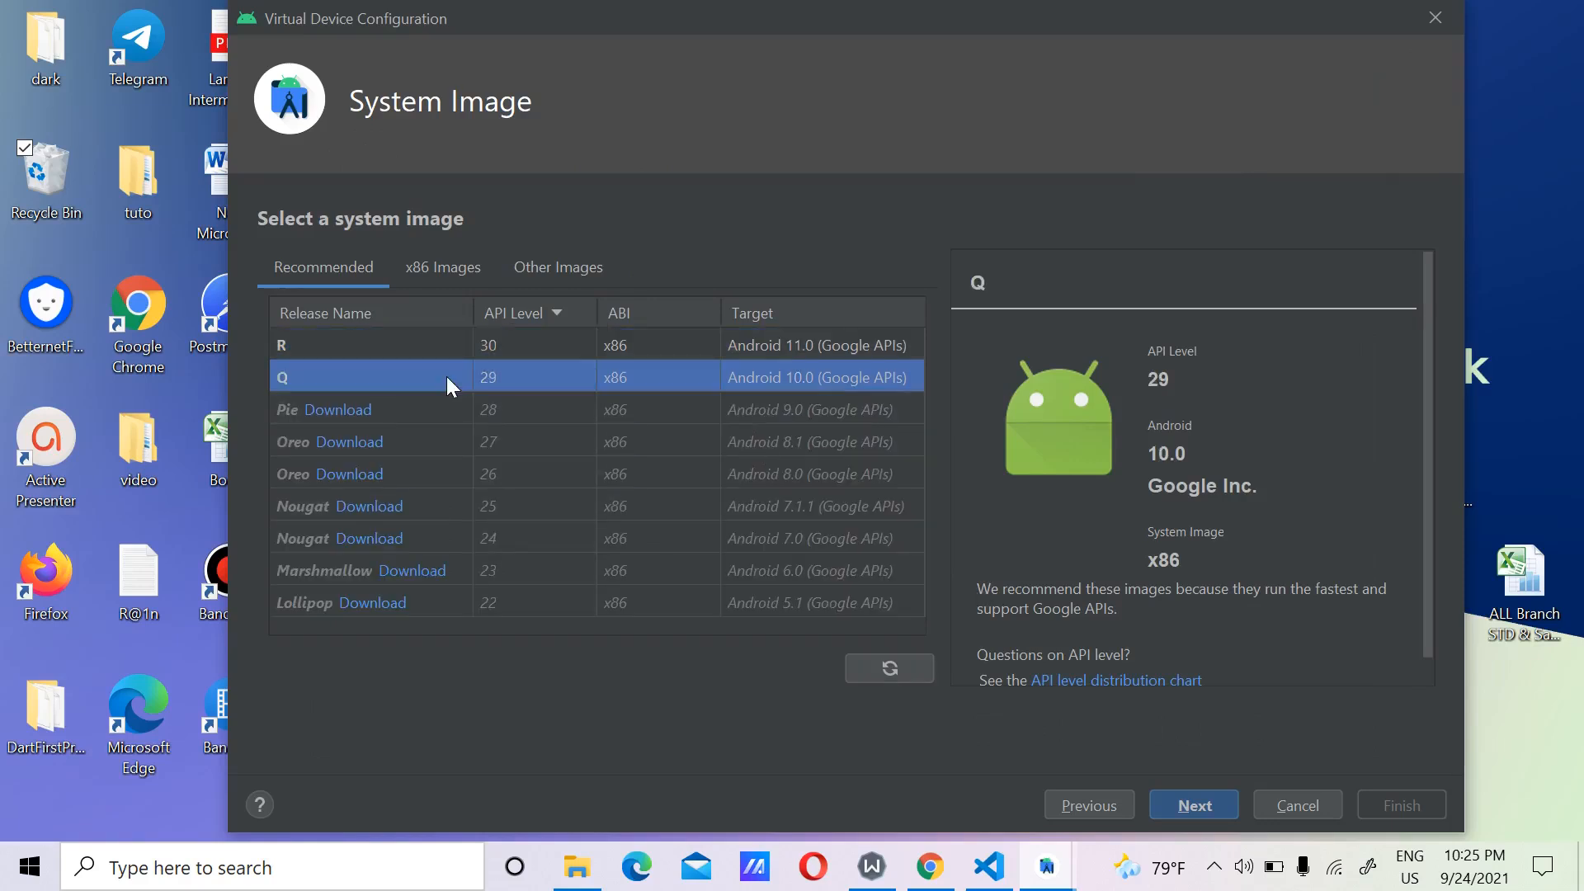
left_click(414, 345)
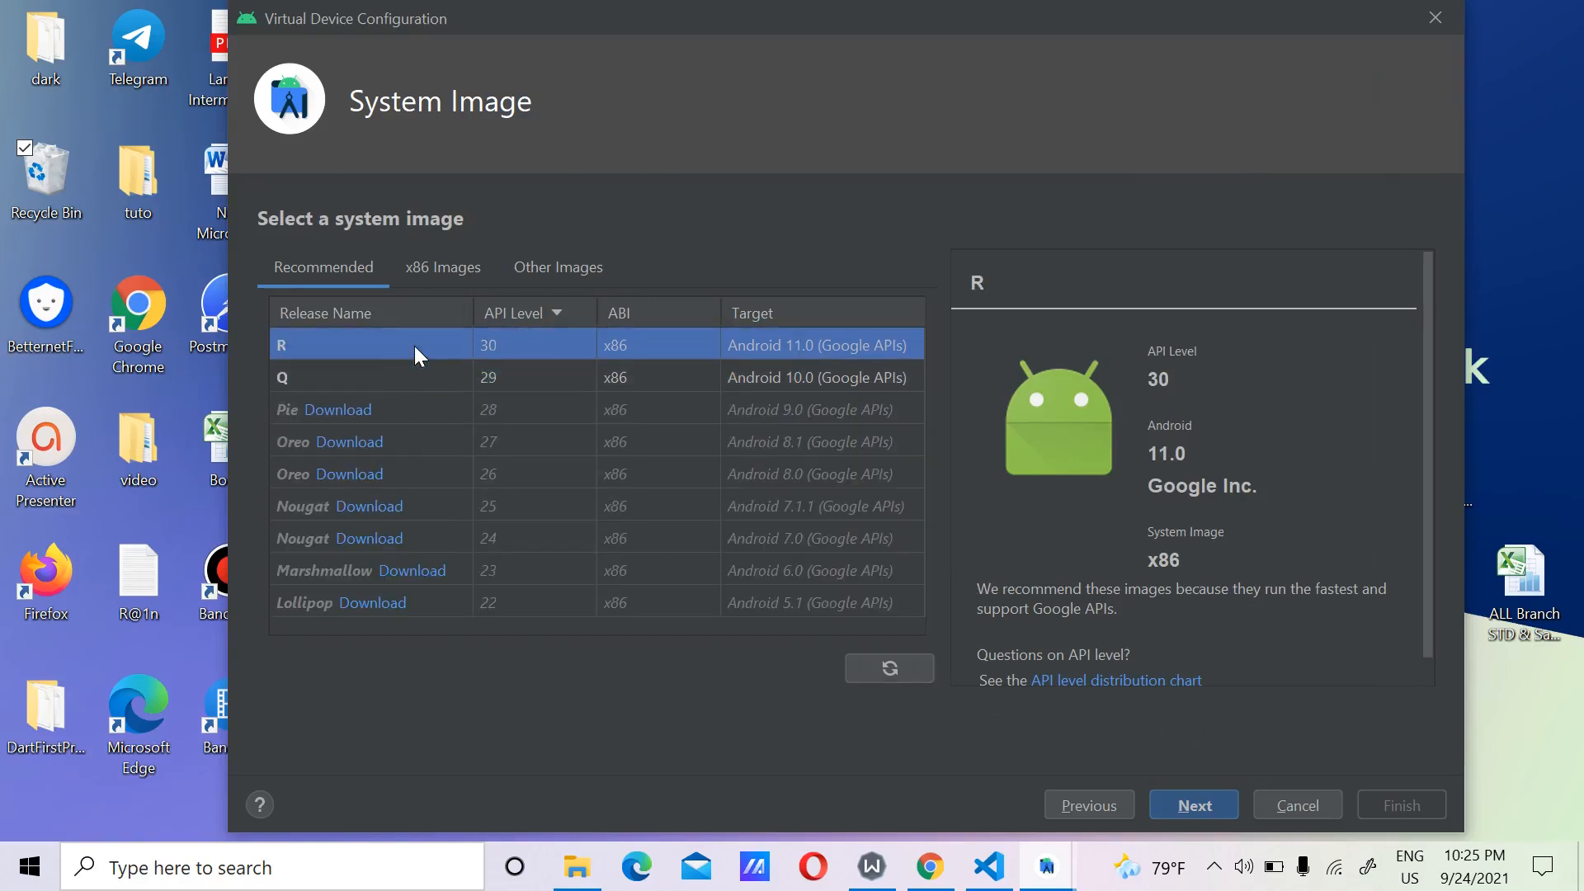
left_click(384, 373)
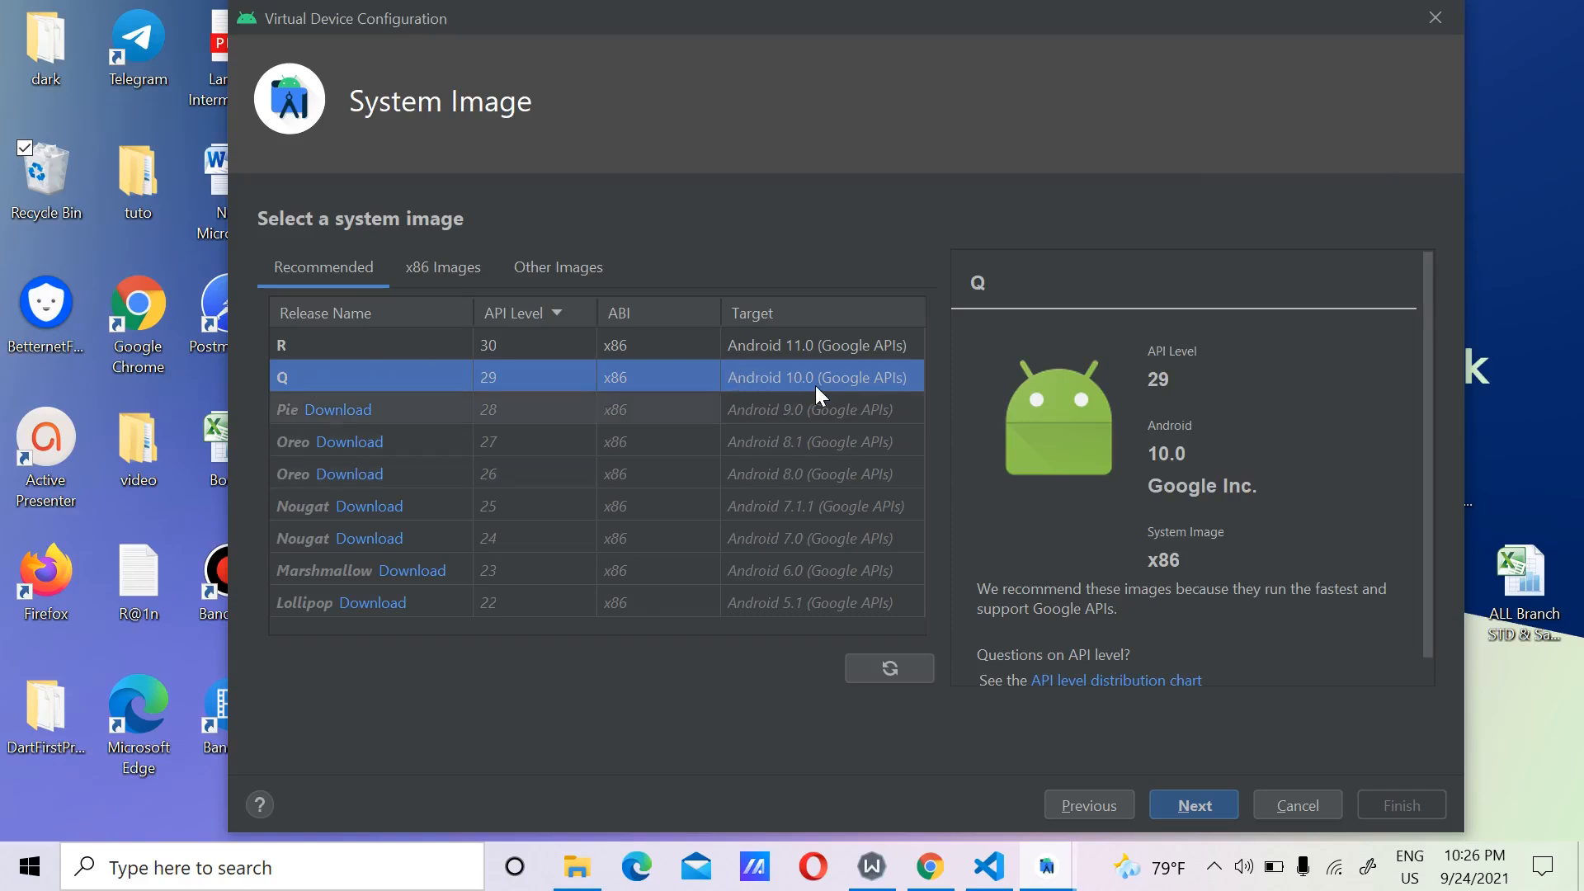
left_click(1206, 806)
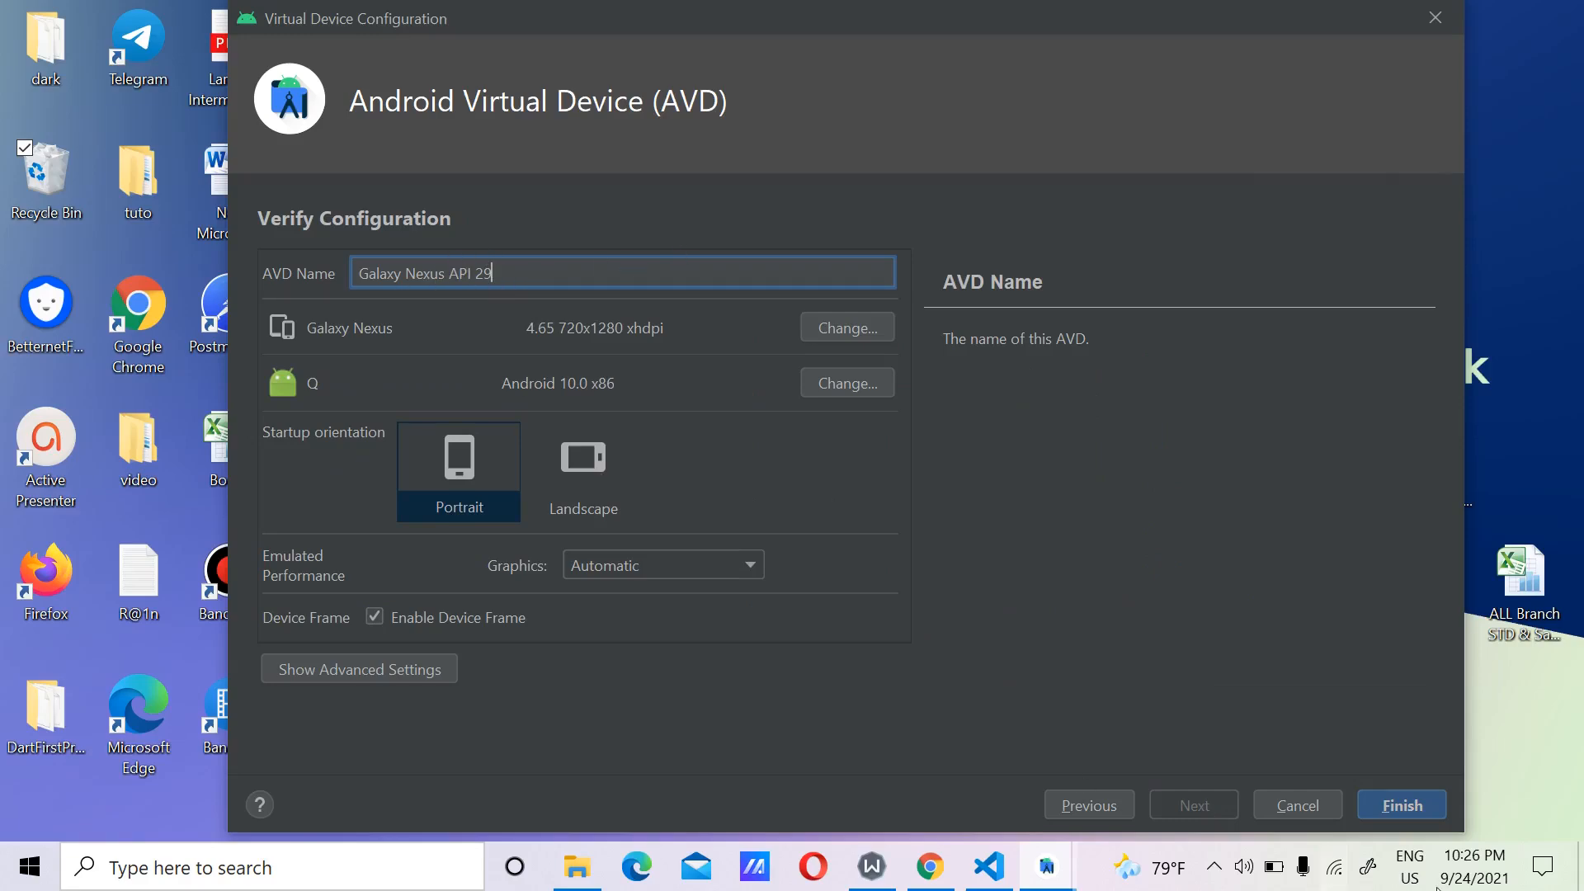
left_click(1419, 801)
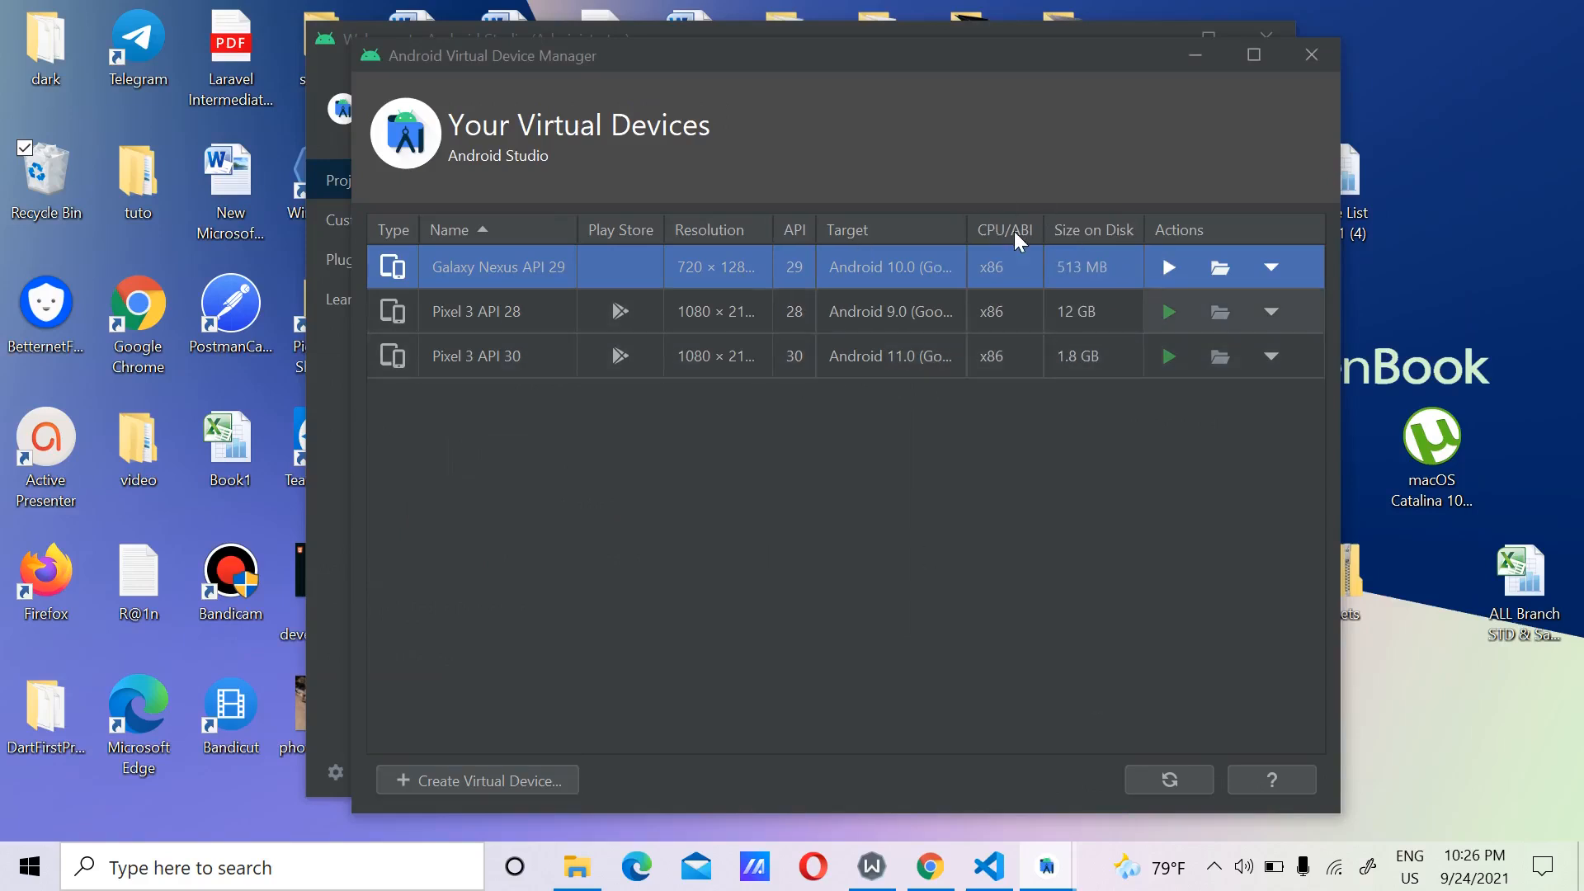
Launch the Galaxy Nexus API 29 emulator and reposition its window over the device manager.
left_click(1168, 264)
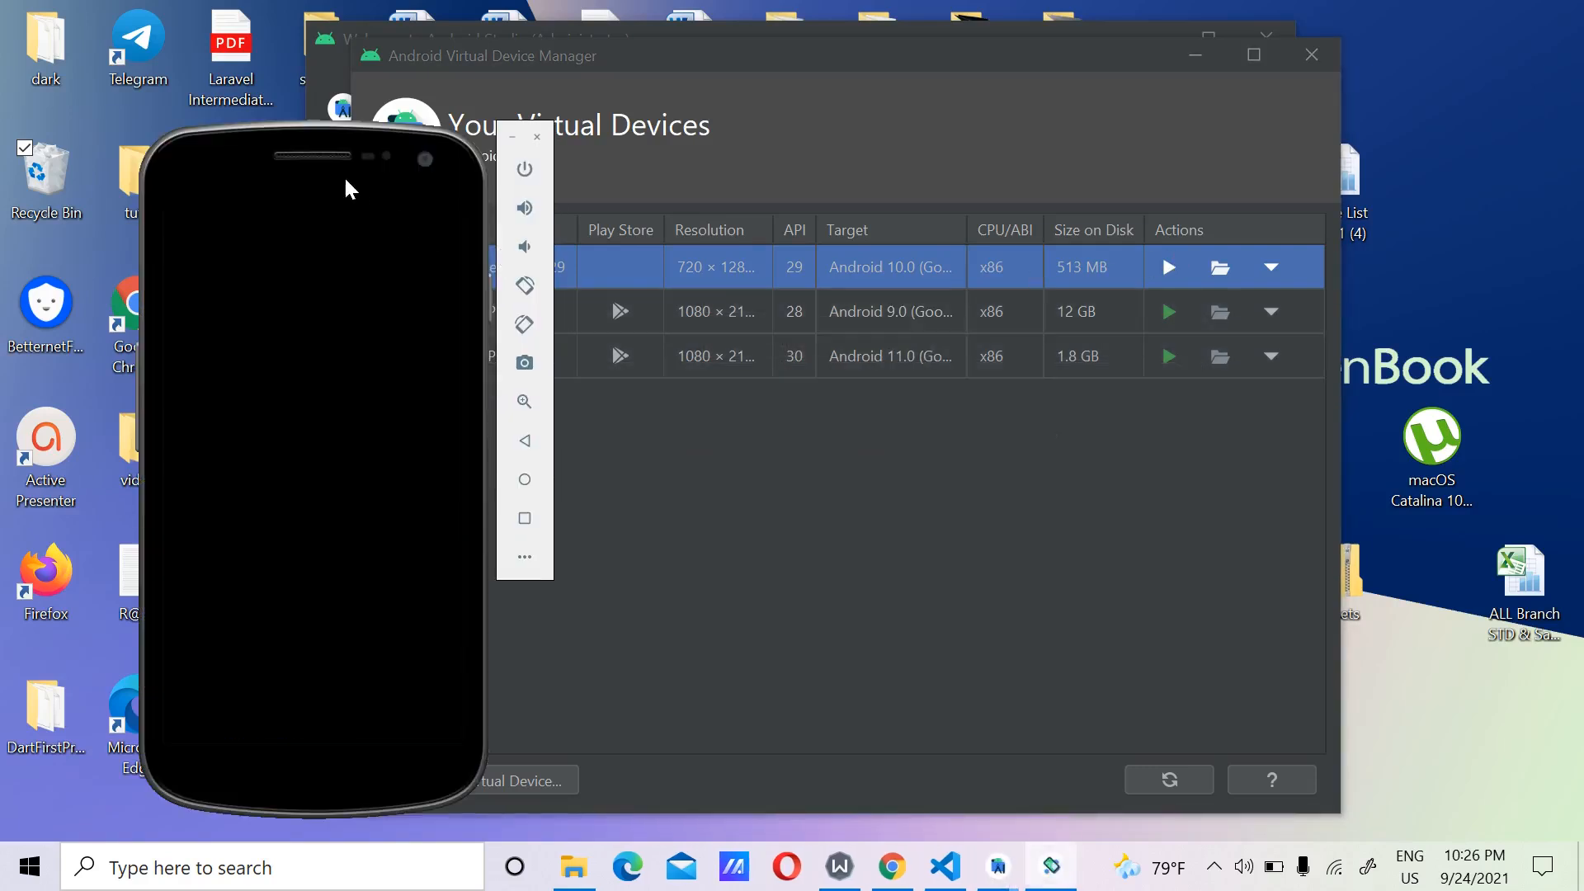
left_click_drag(312, 162, 192, 66)
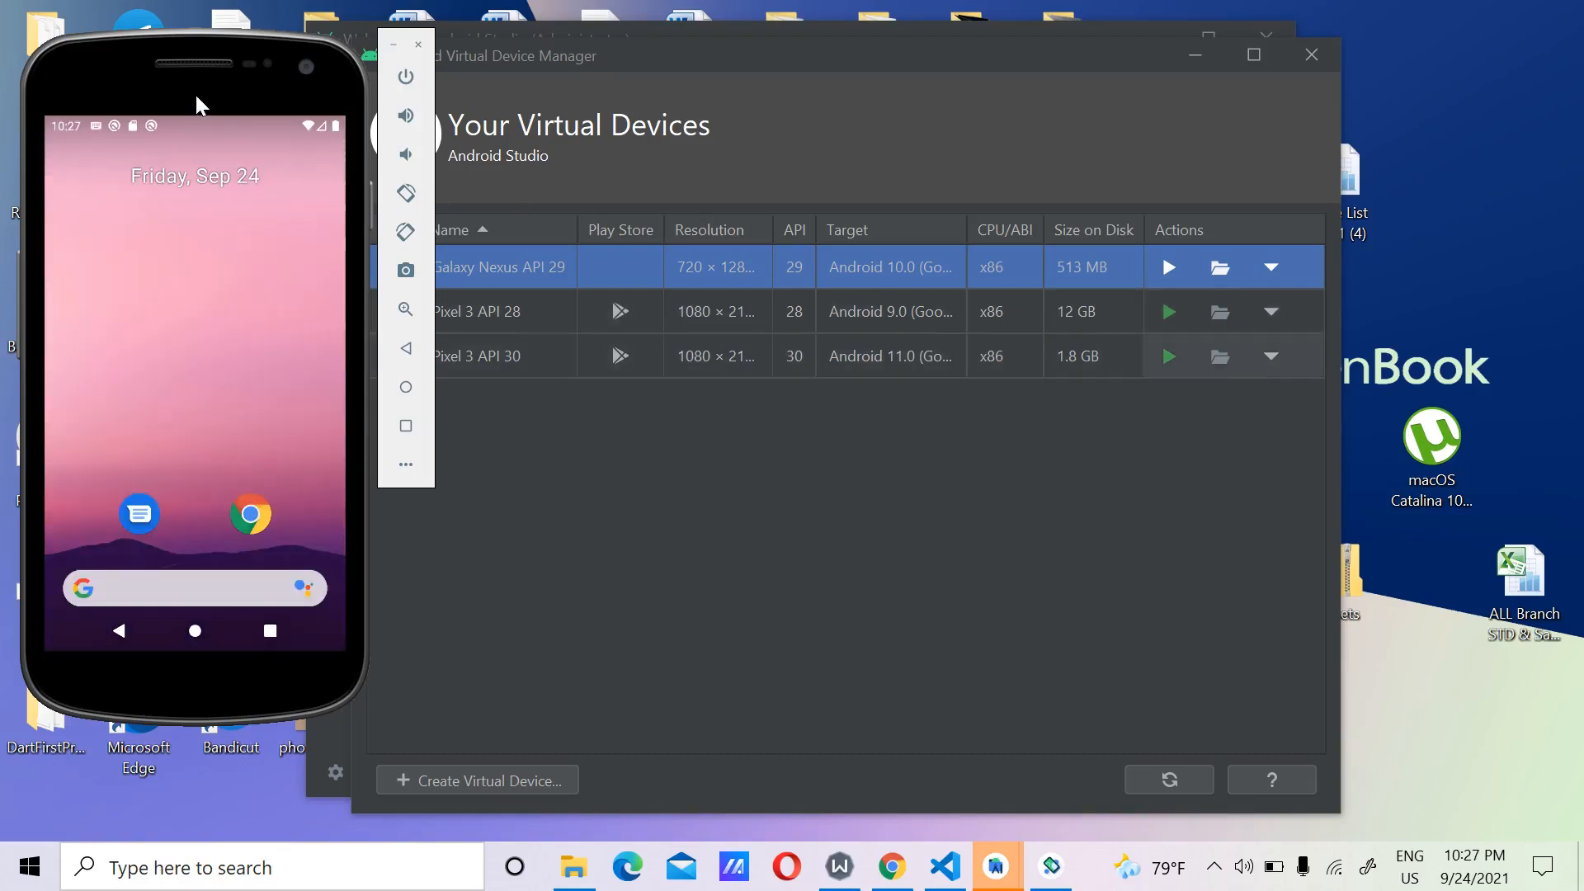
left_click_drag(198, 99, 1086, 167)
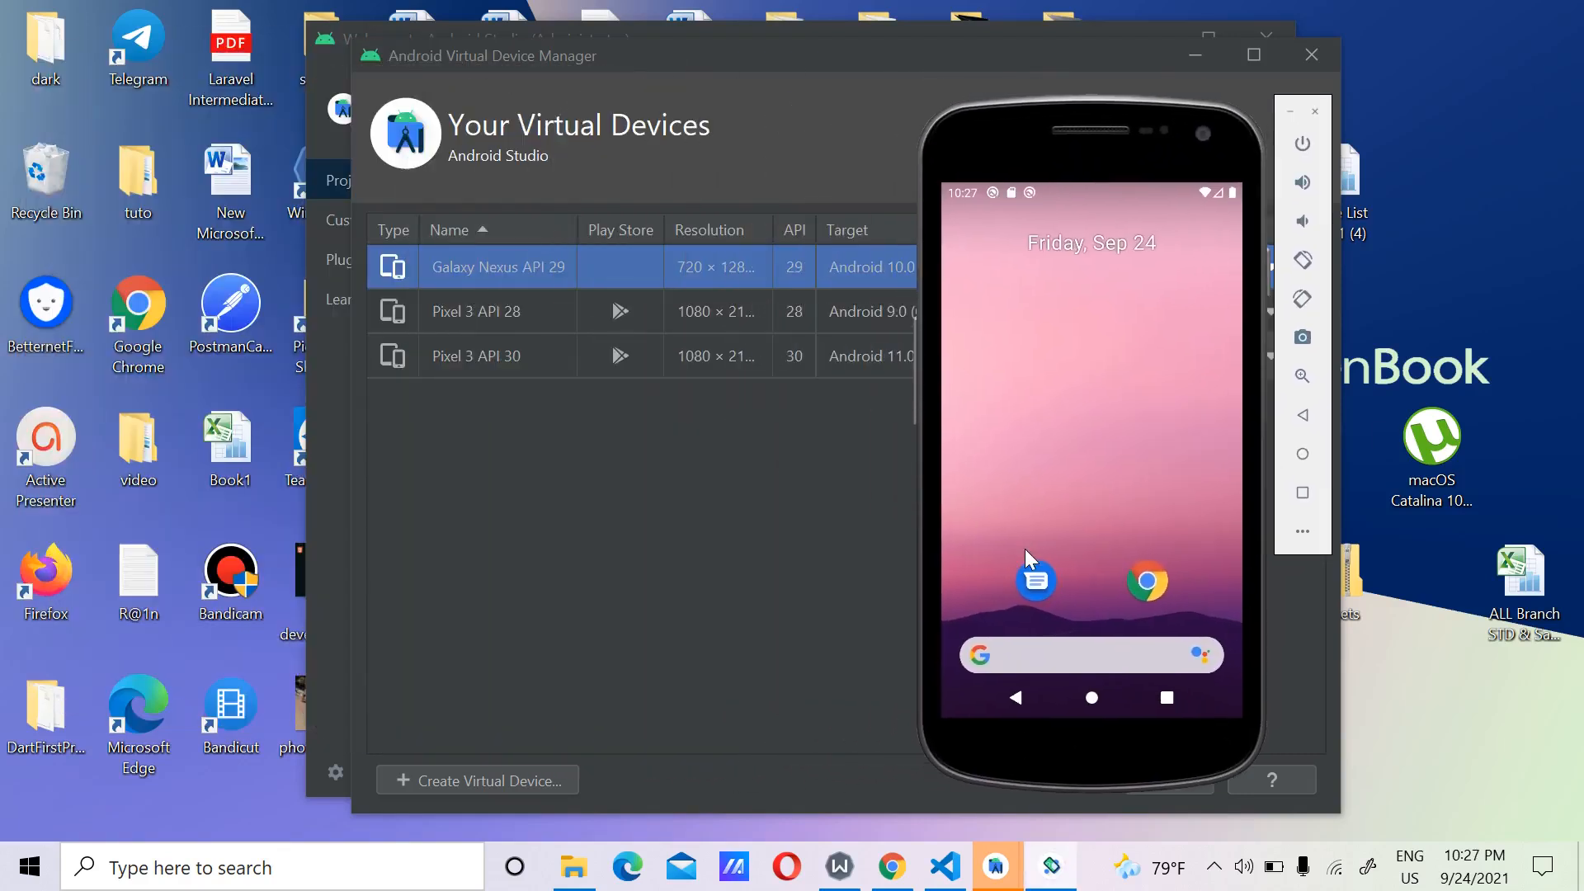
Switch to Visual Studio Code and choose Galaxy Nexus API 29 as the target device for the Flutter project.
left_click(955, 876)
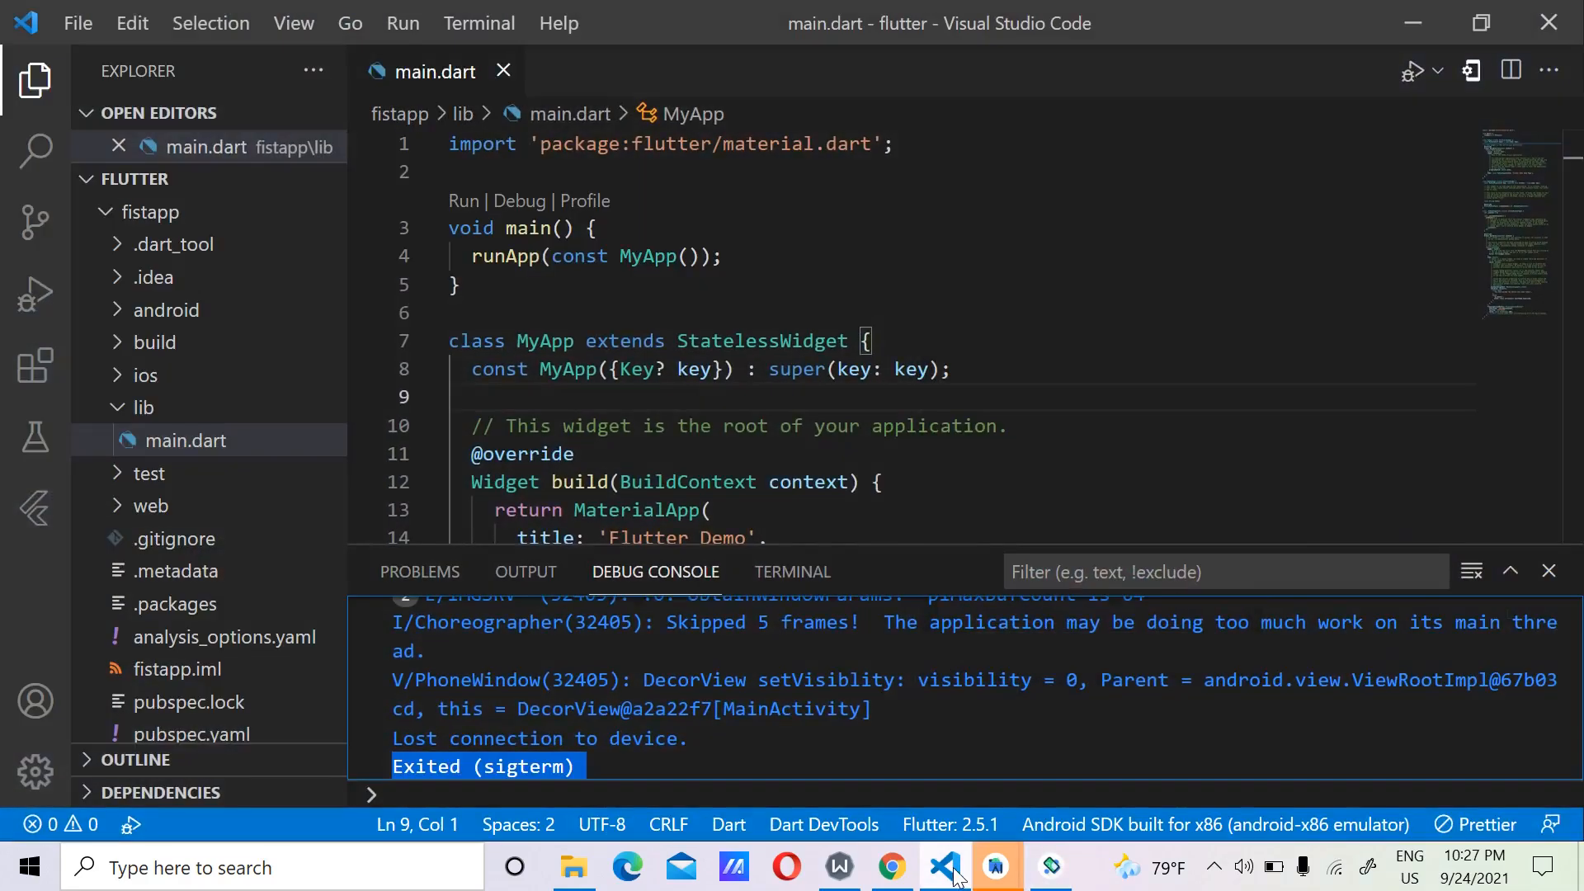
left_click(1057, 451)
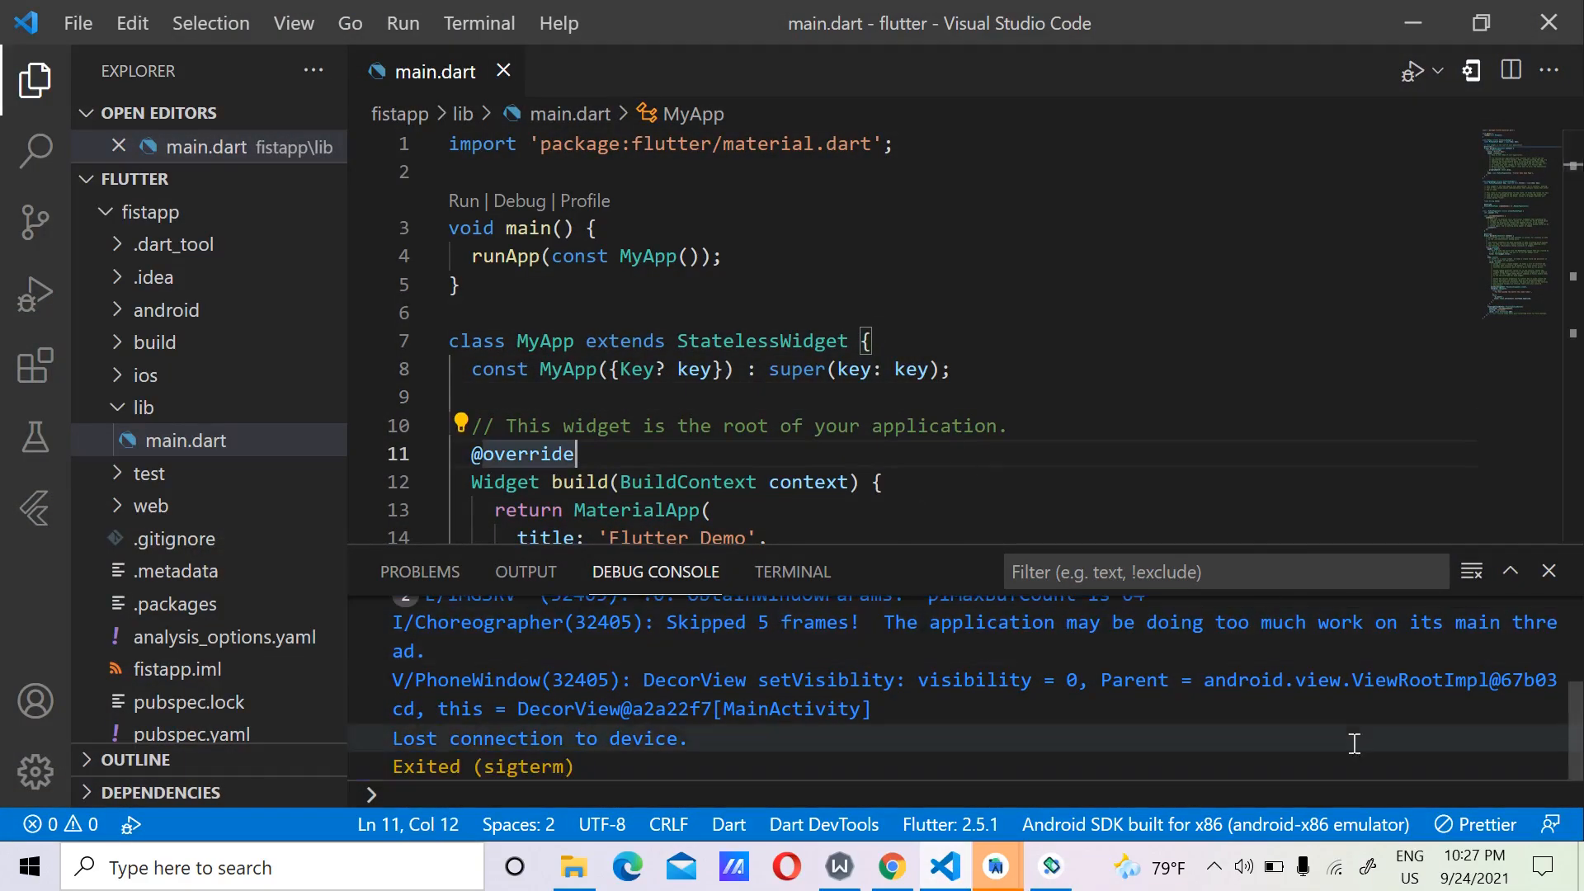
left_click(1268, 832)
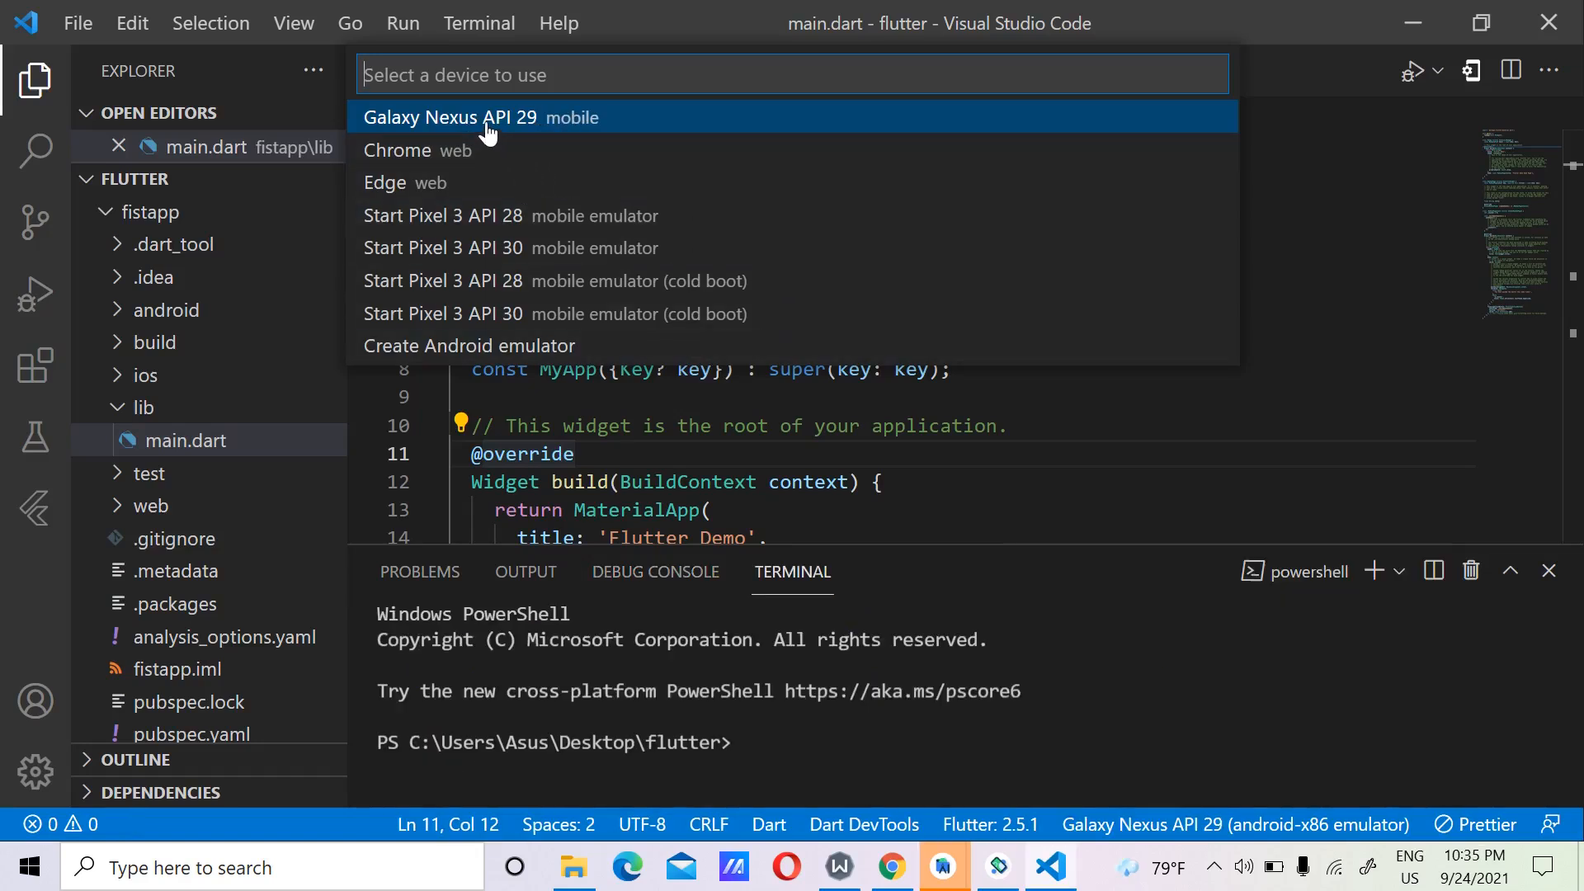
left_click(490, 132)
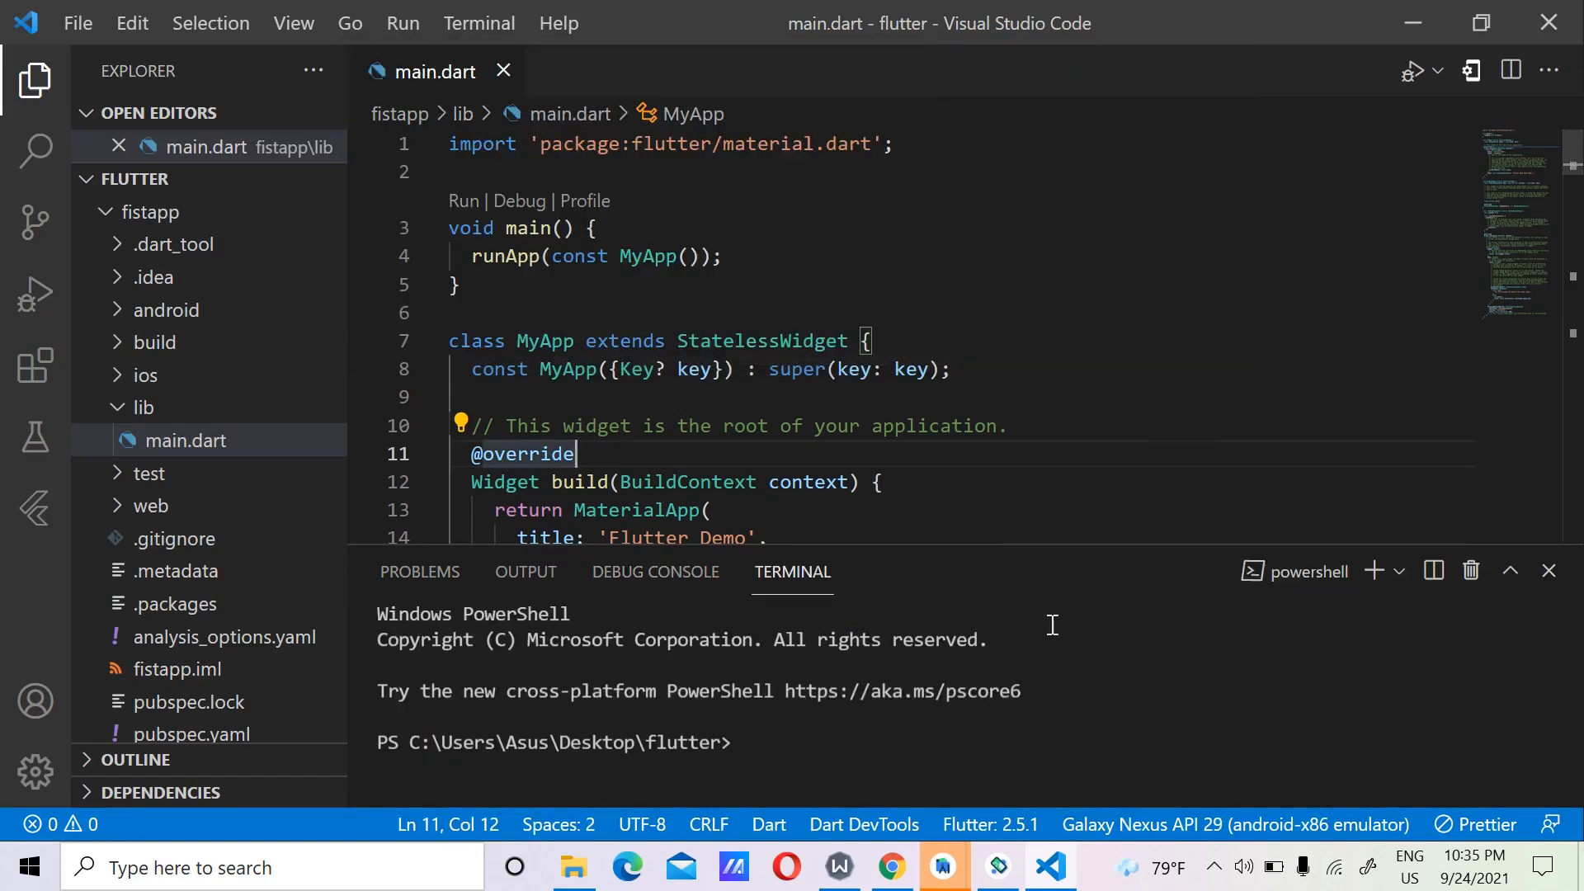
left_click(1282, 825)
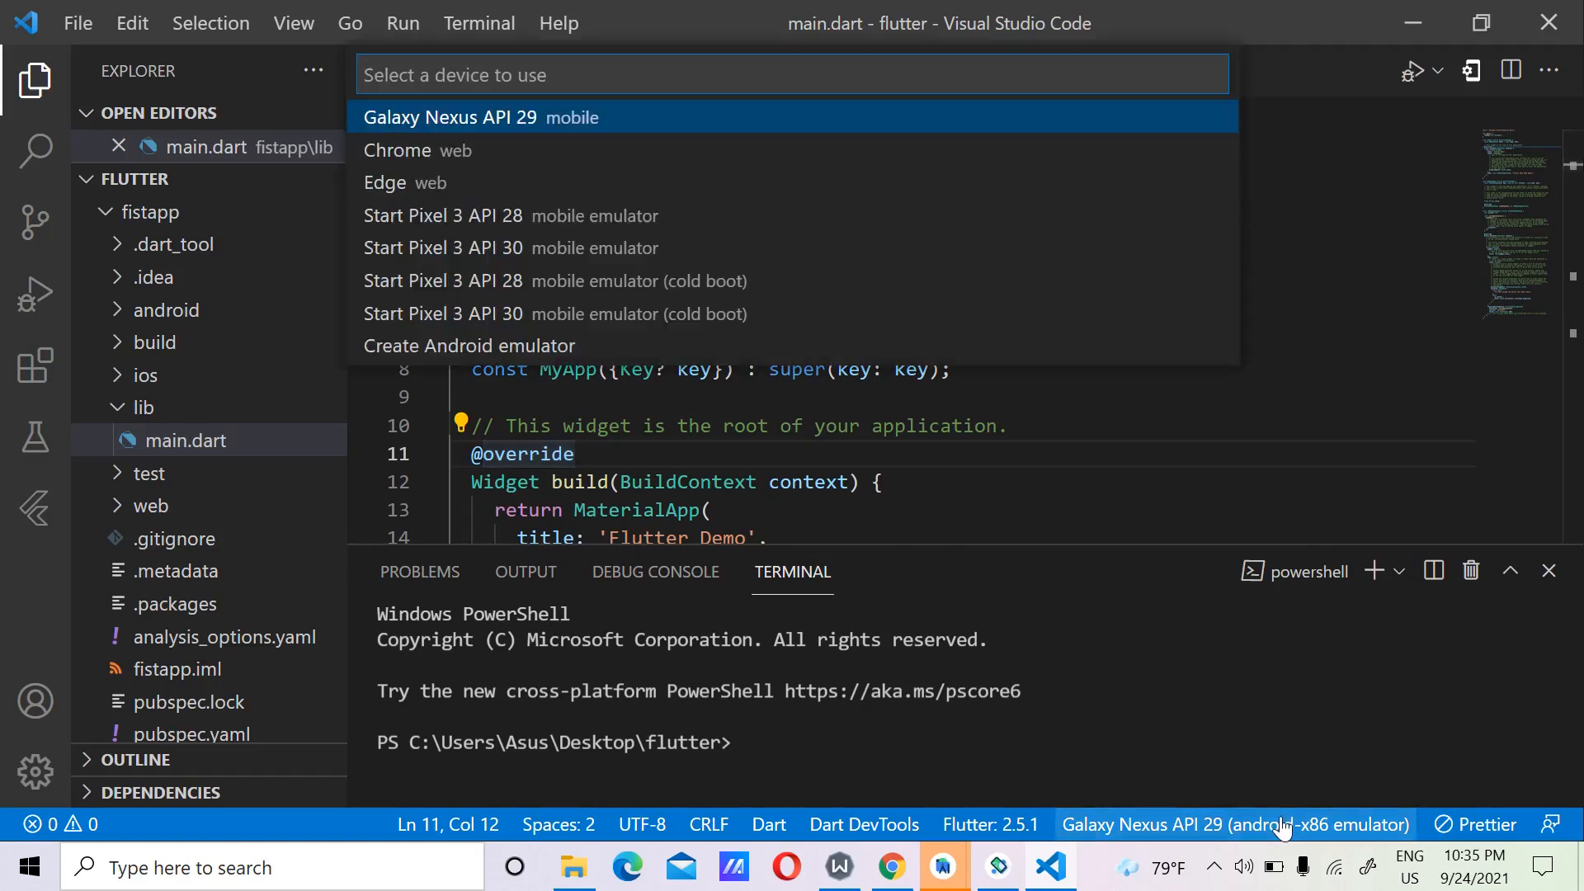
left_click(583, 121)
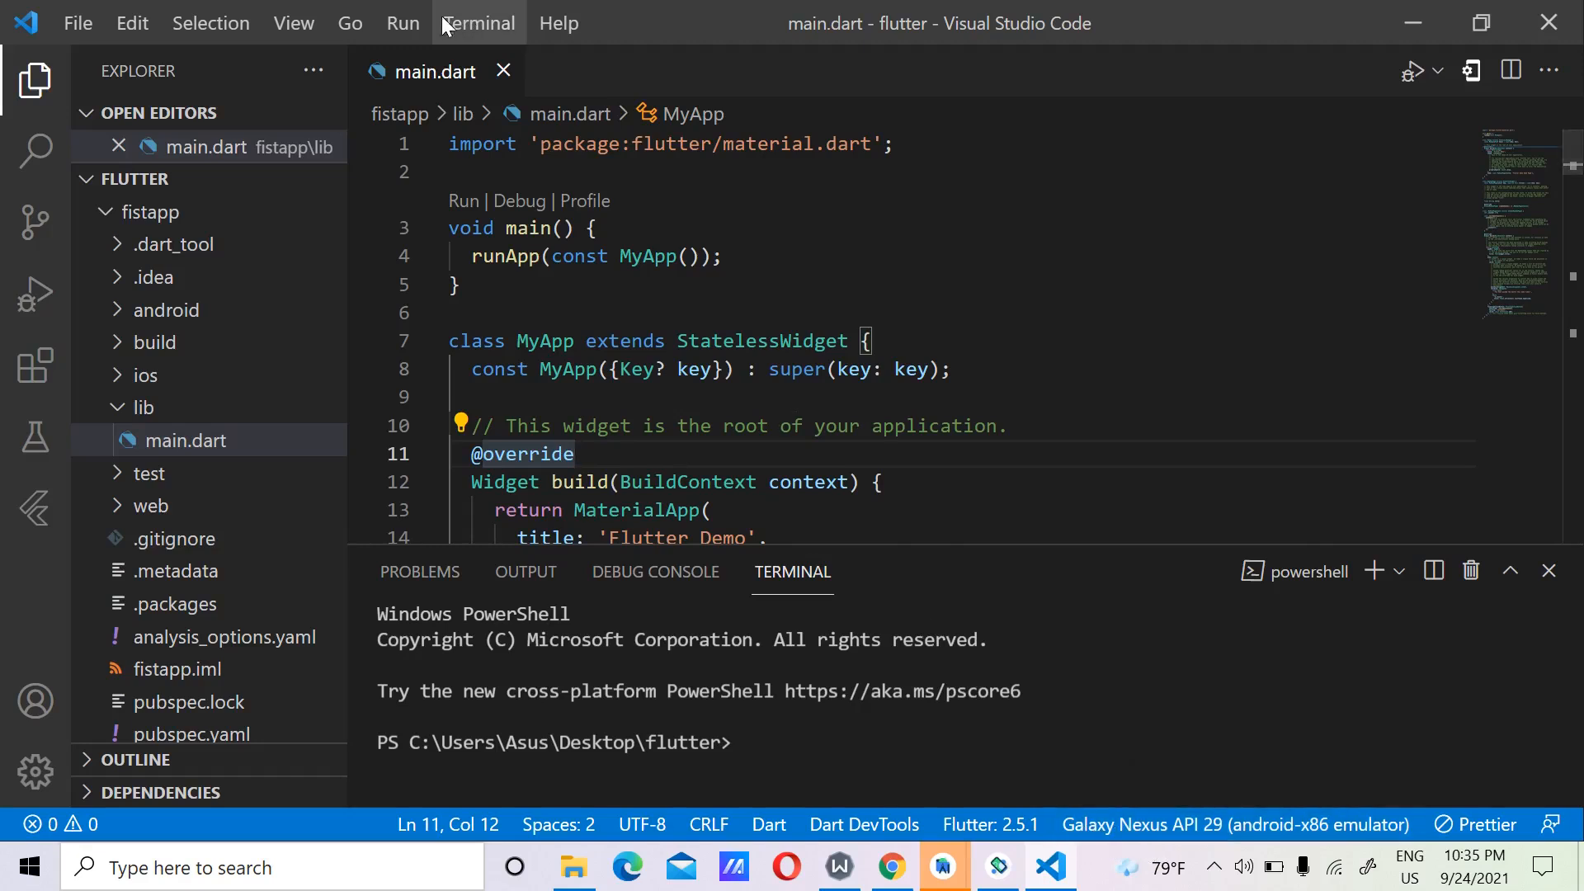
Run the Flutter app from main.dart without debugging on the selected emulator.
left_click(419, 23)
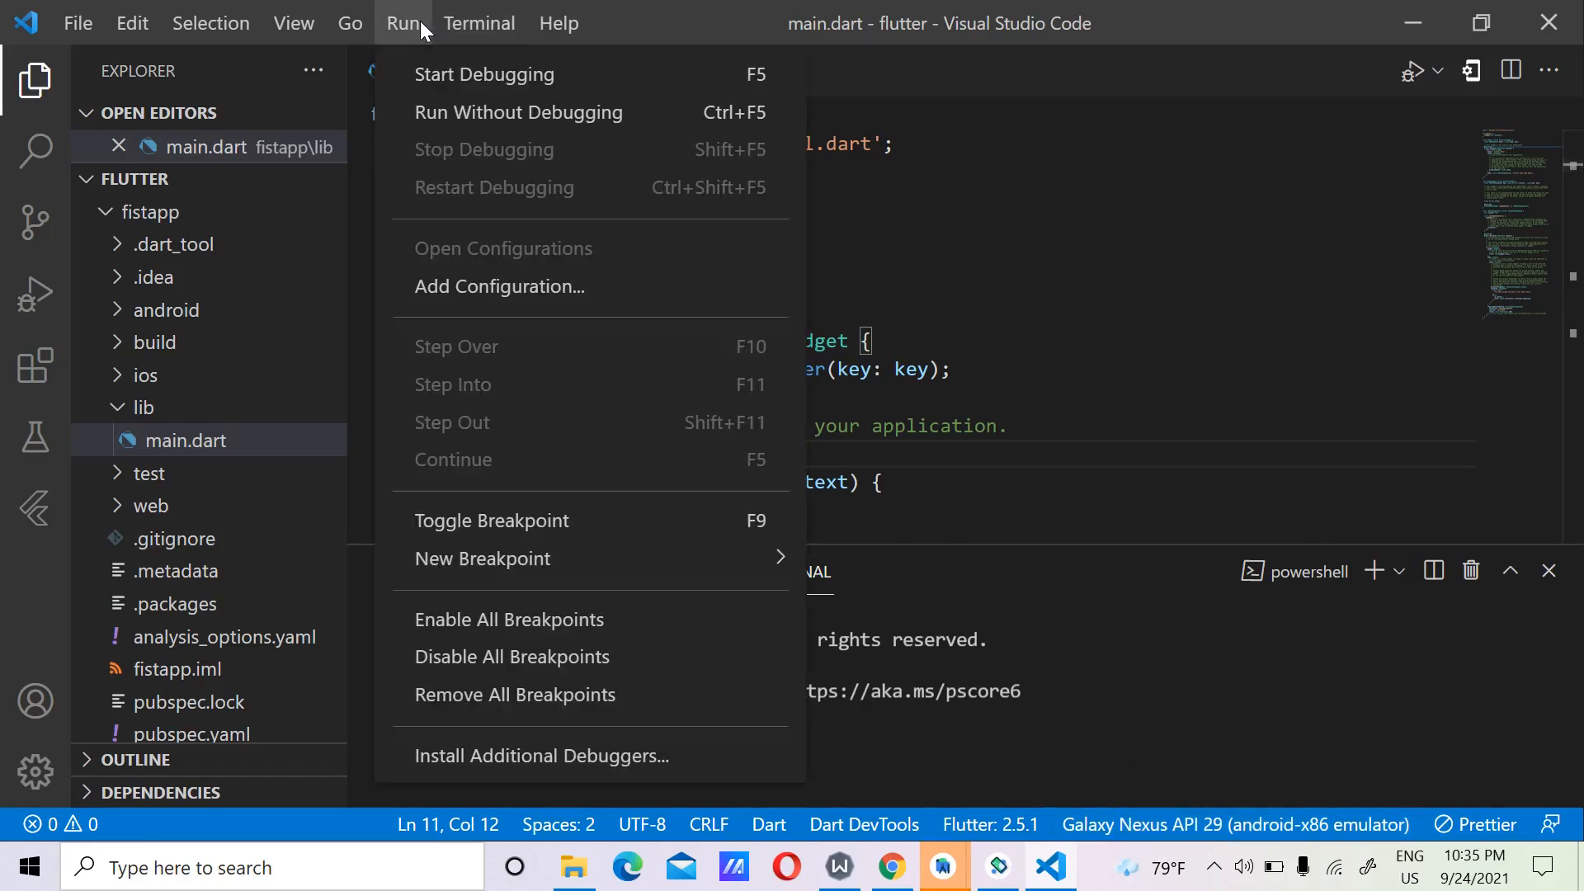
left_click(483, 126)
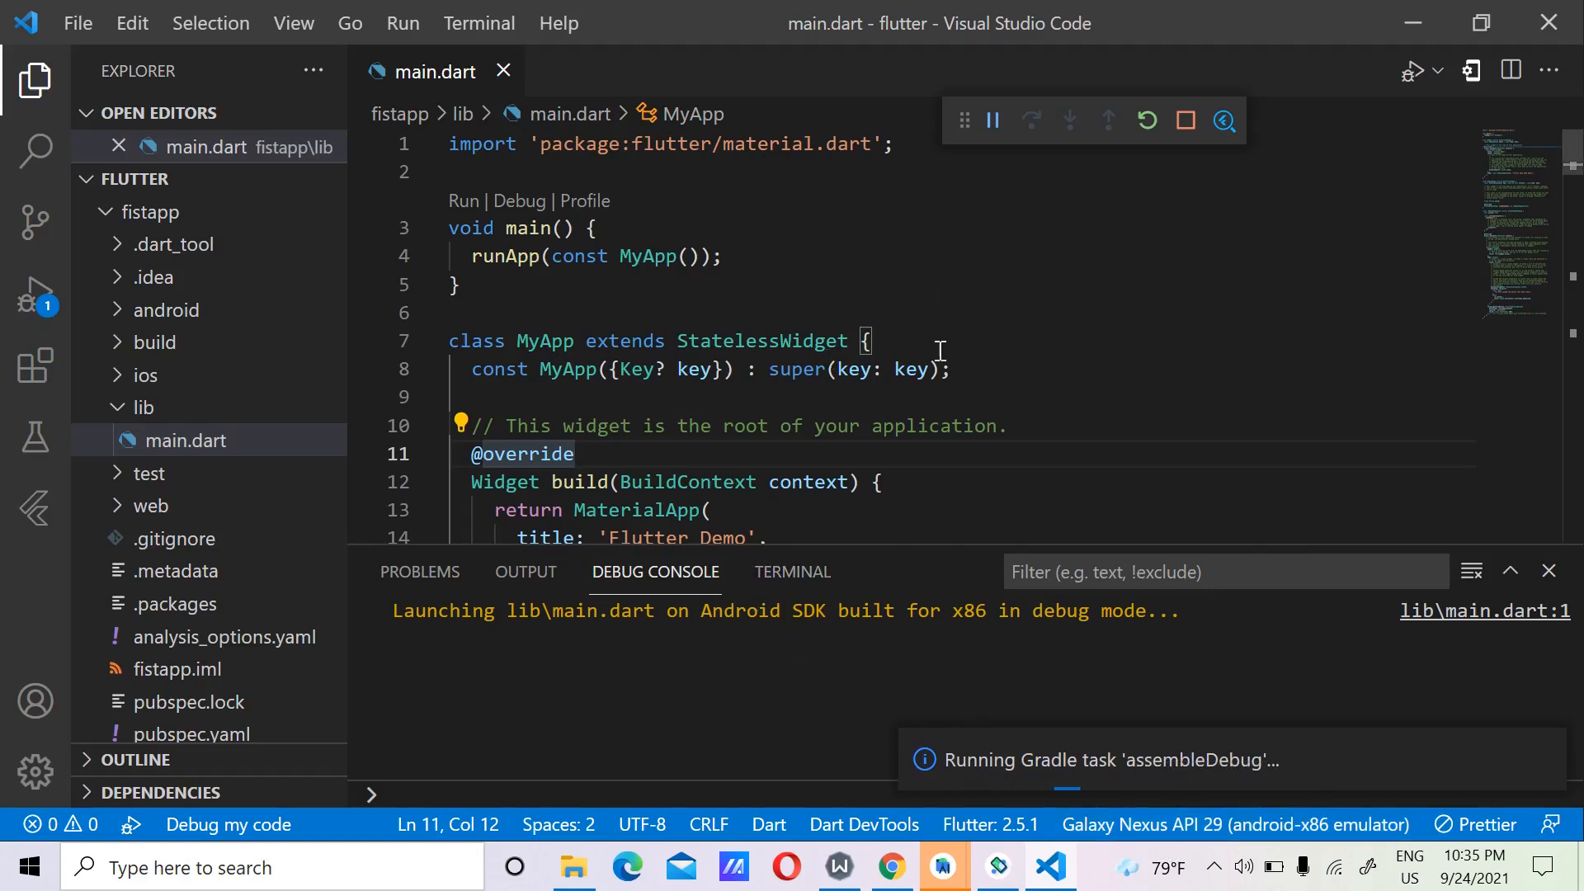
left_click(753, 231)
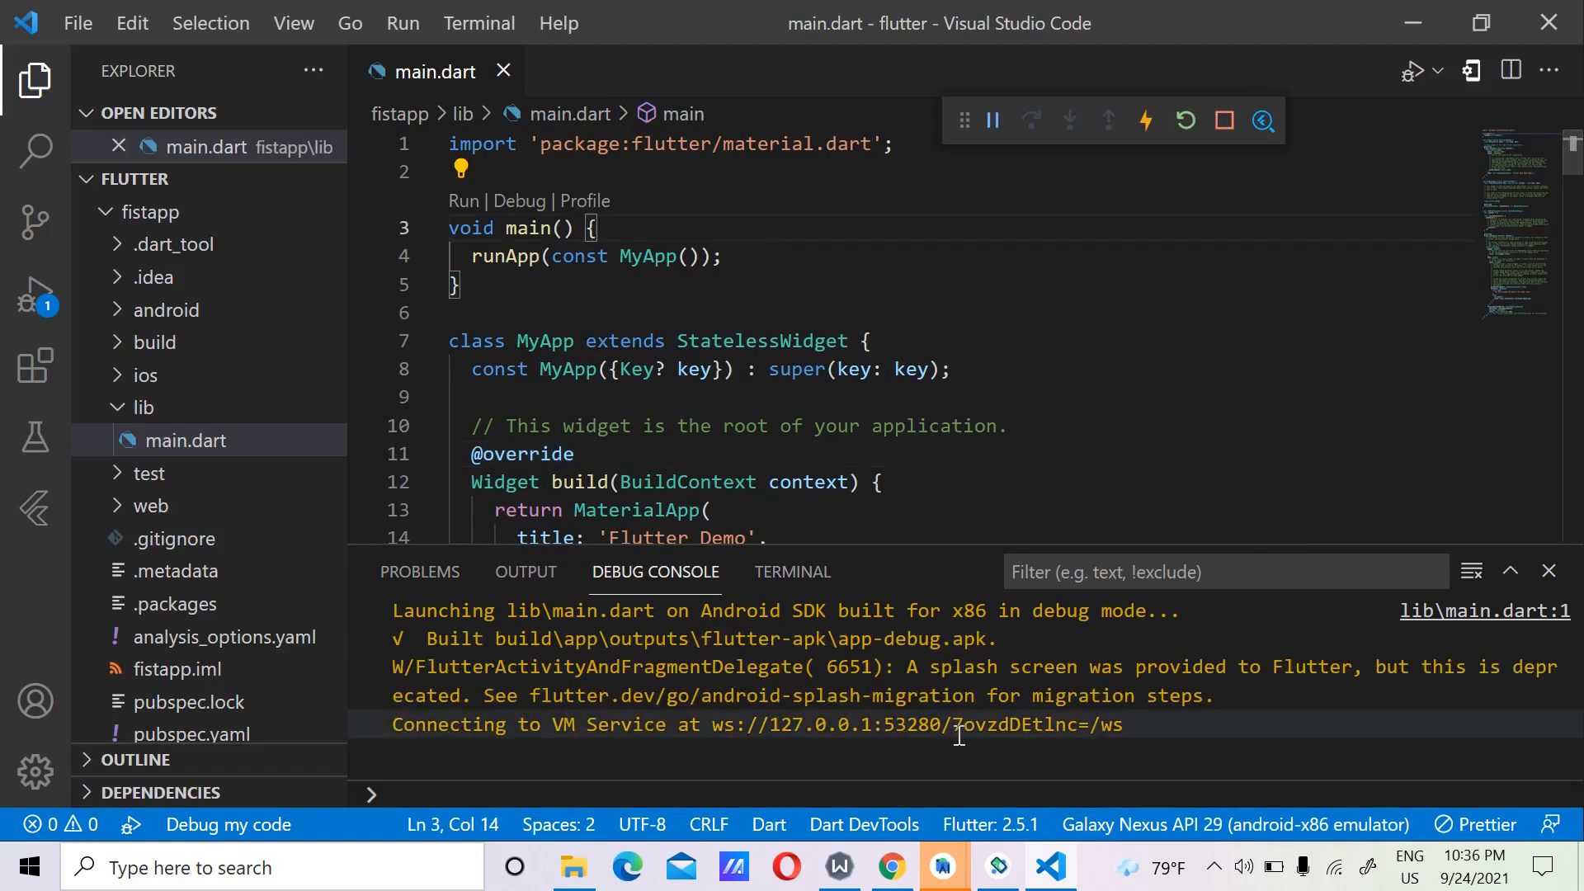
Bring the emulator forward, increment the demo app's counter twice and reposition the emulator window beside the code.
left_click(1001, 873)
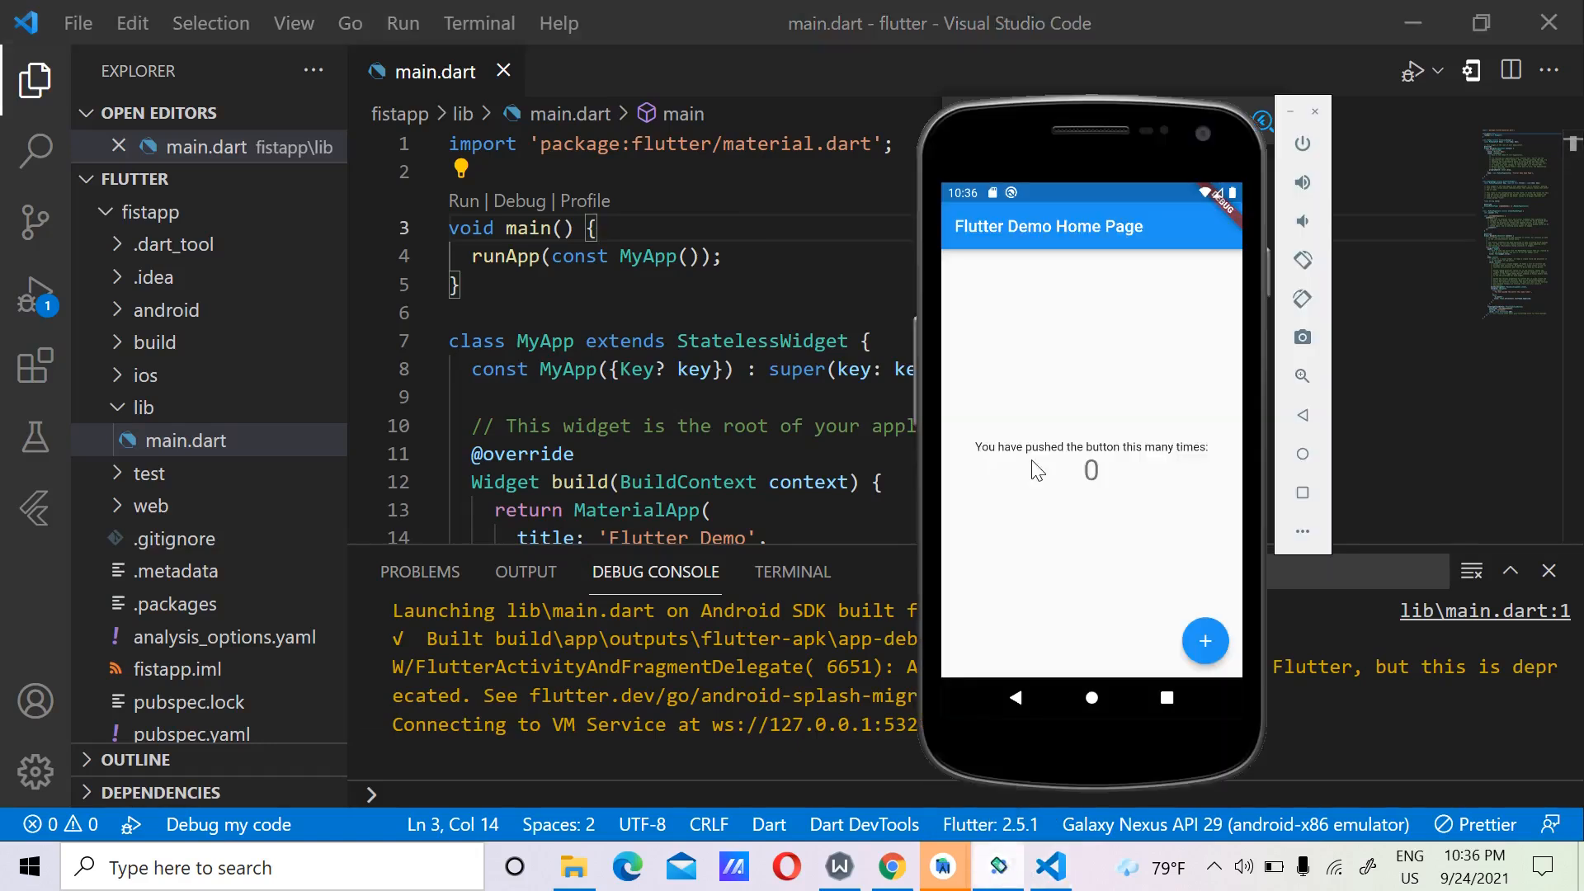
left_click_drag(1046, 142, 1136, 108)
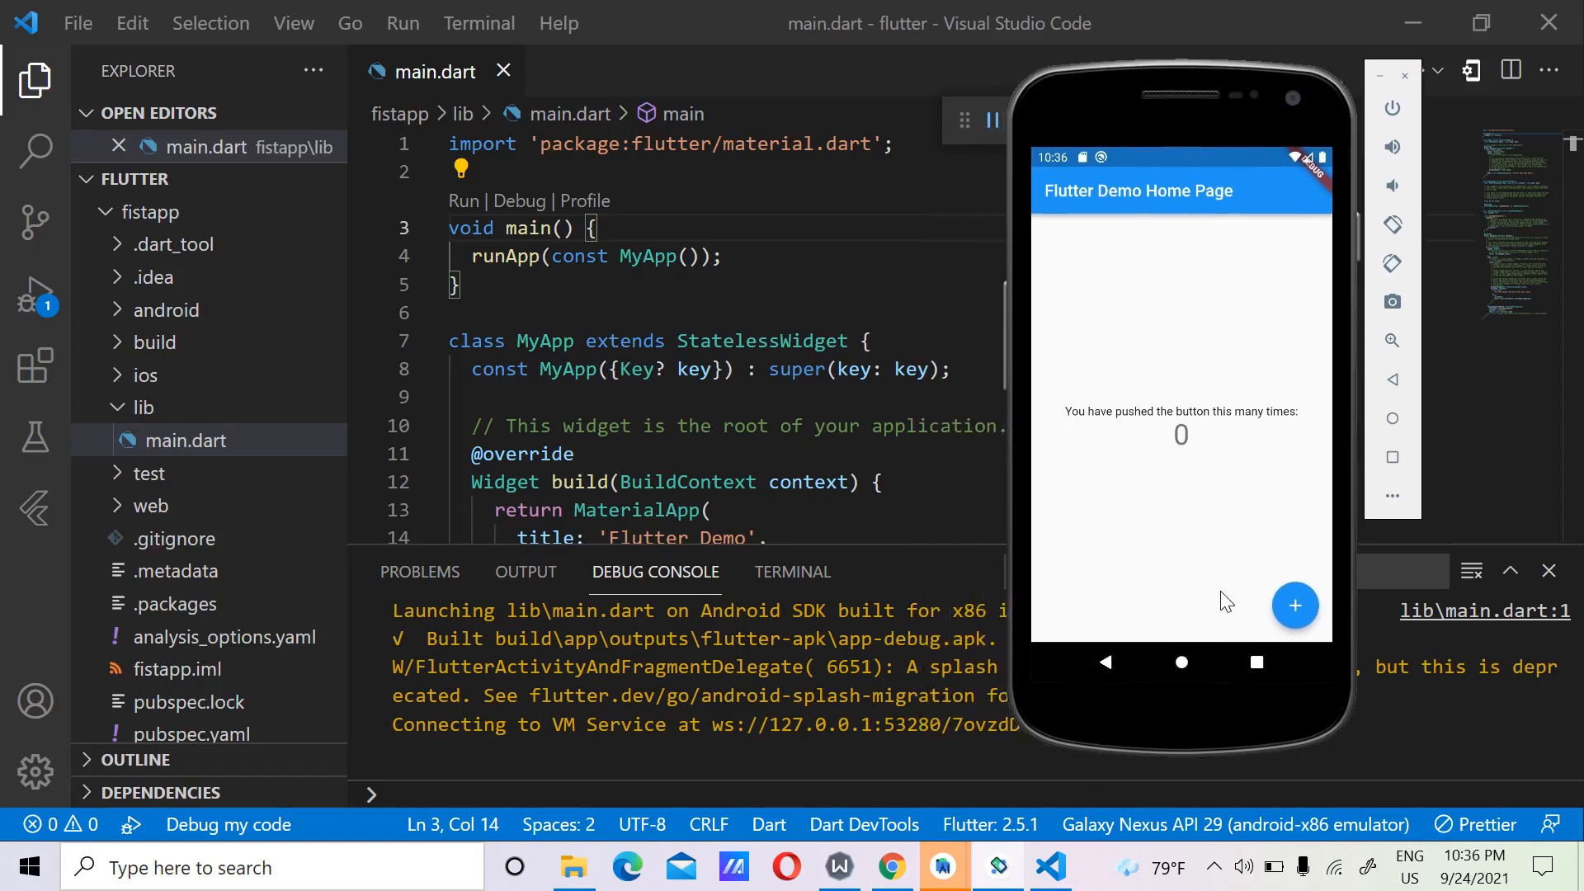
left_click(1293, 603)
left_click(1292, 603)
left_click_drag(1176, 112, 1068, 120)
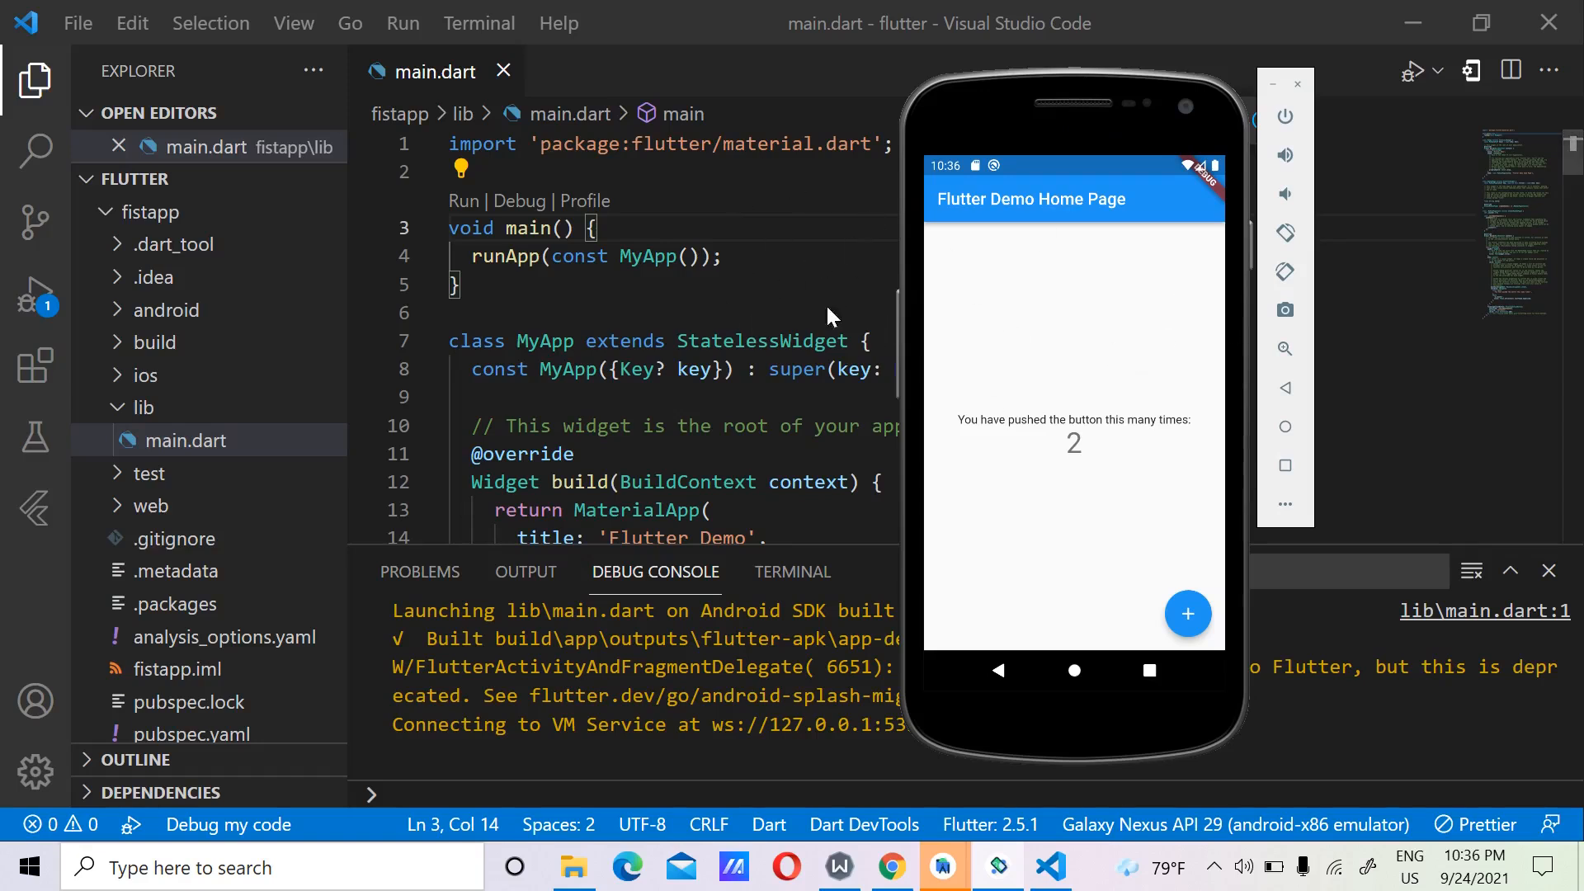
mouse_move(745, 340)
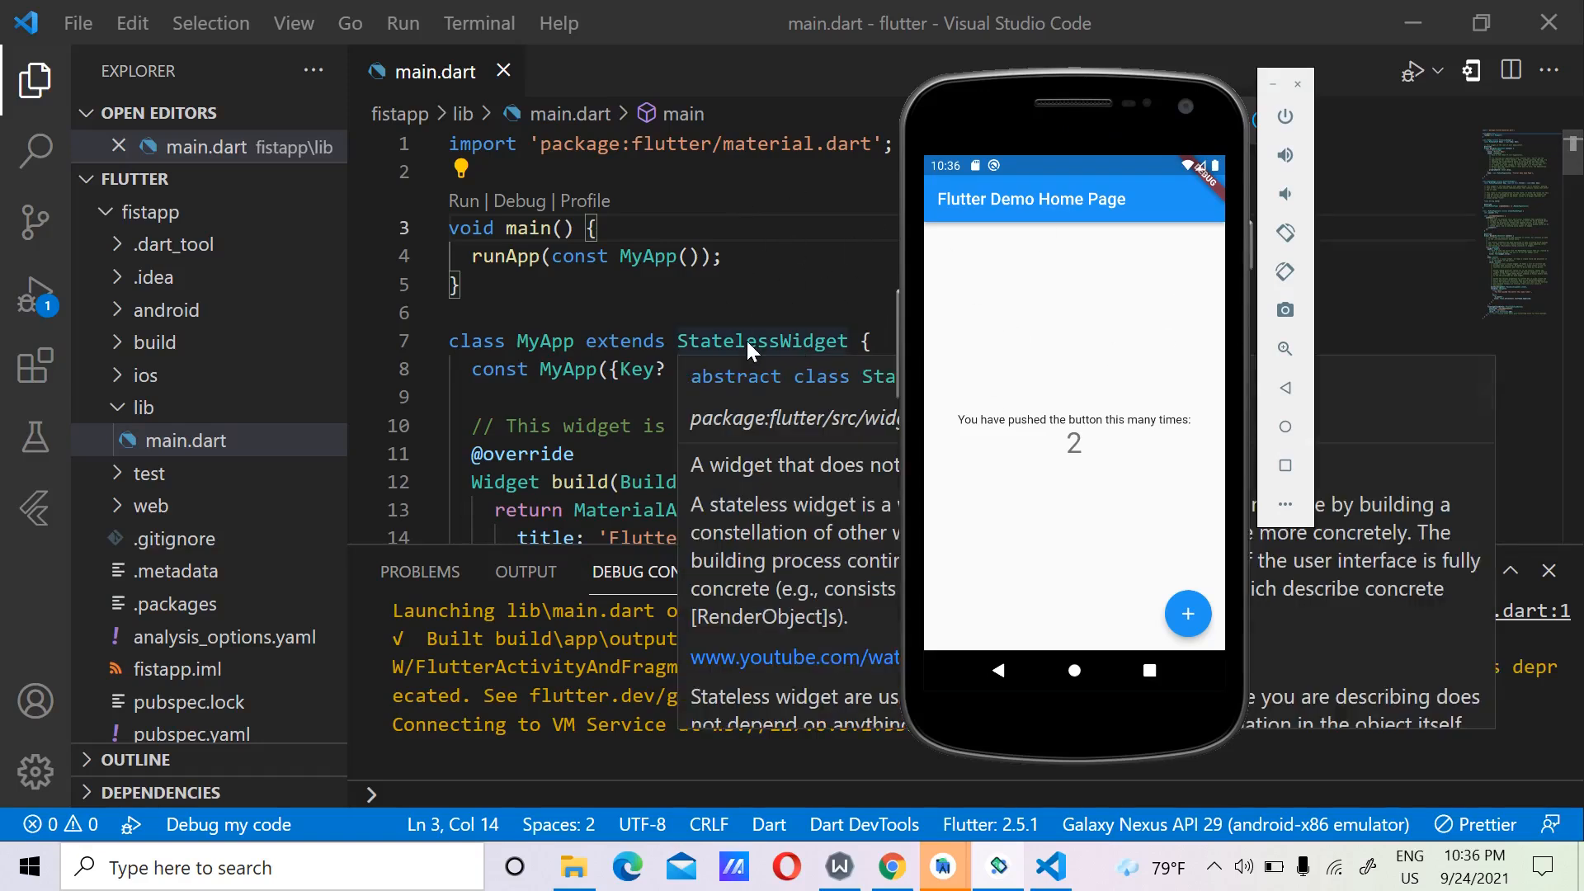
left_click(600, 254)
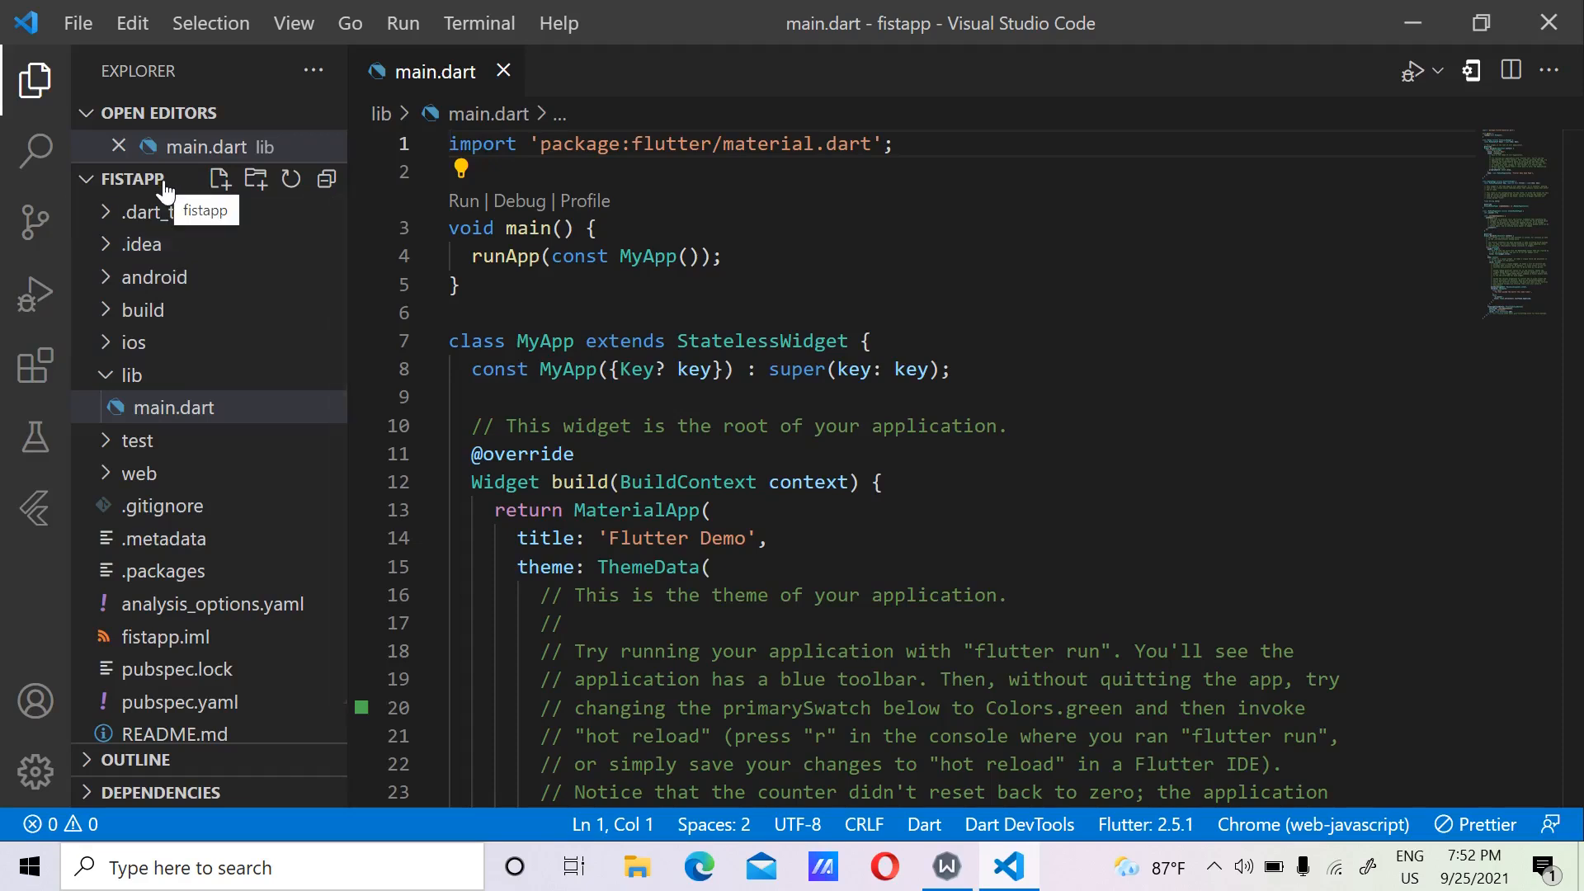
left_click(173, 376)
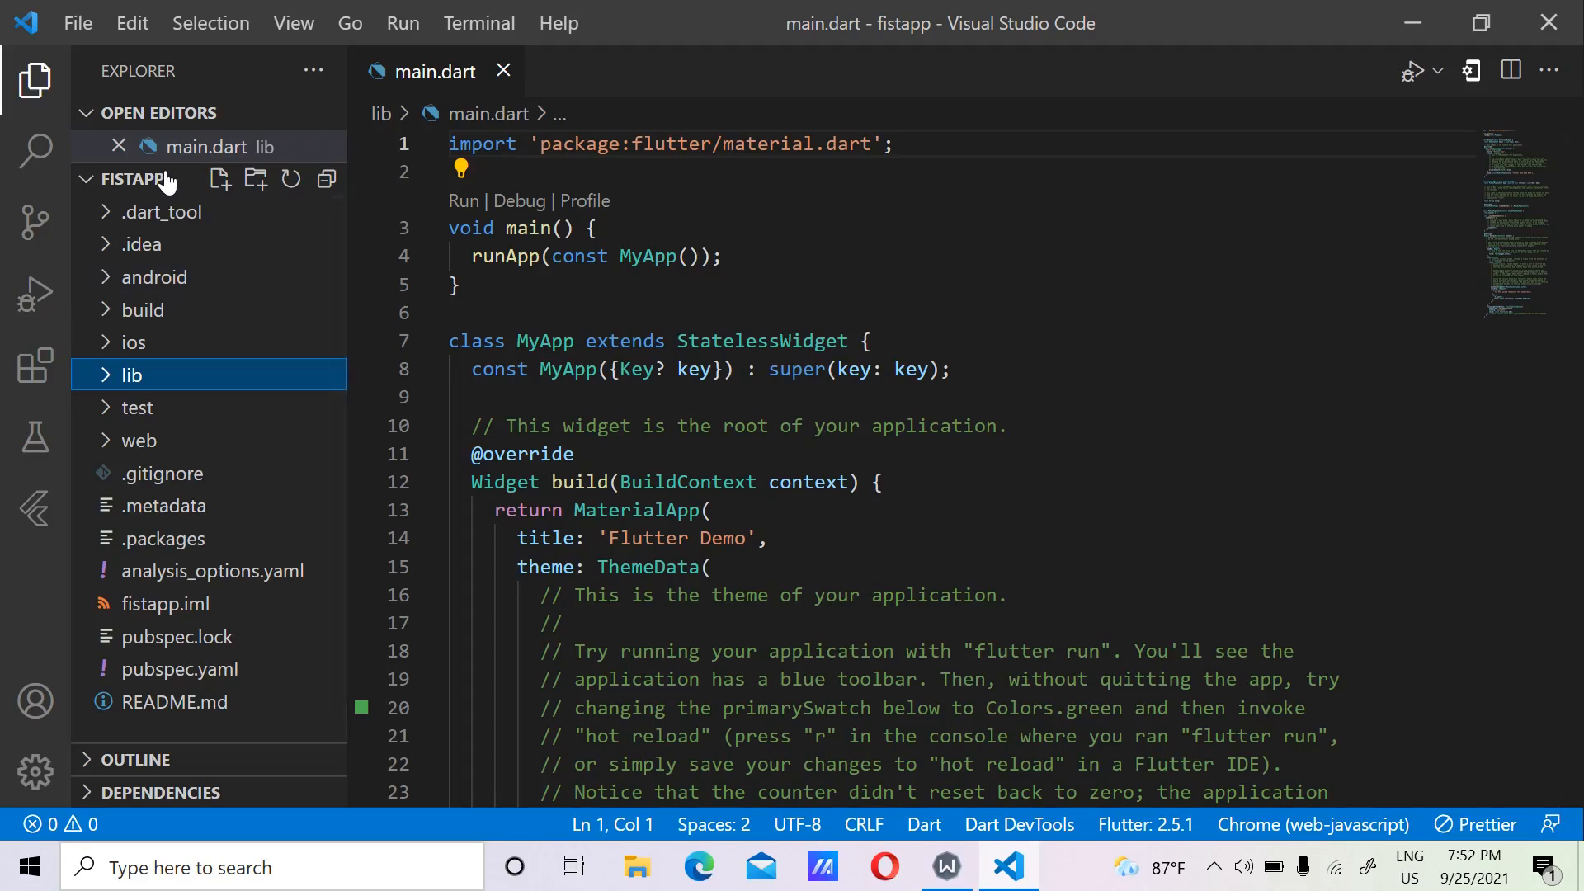
left_click(128, 181)
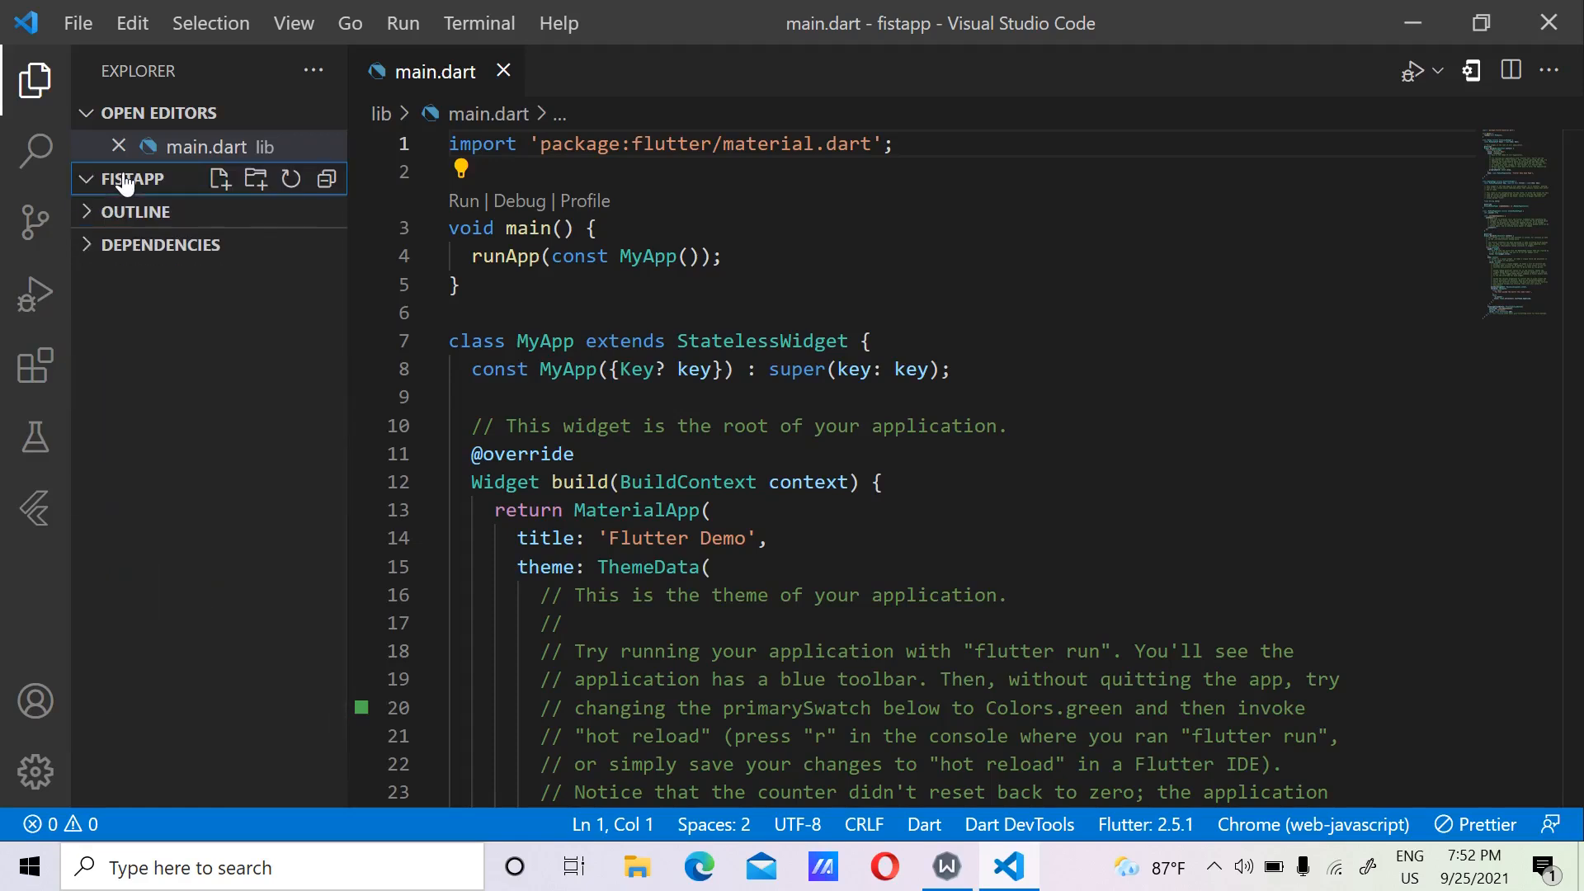
left_click(126, 181)
left_click(155, 181)
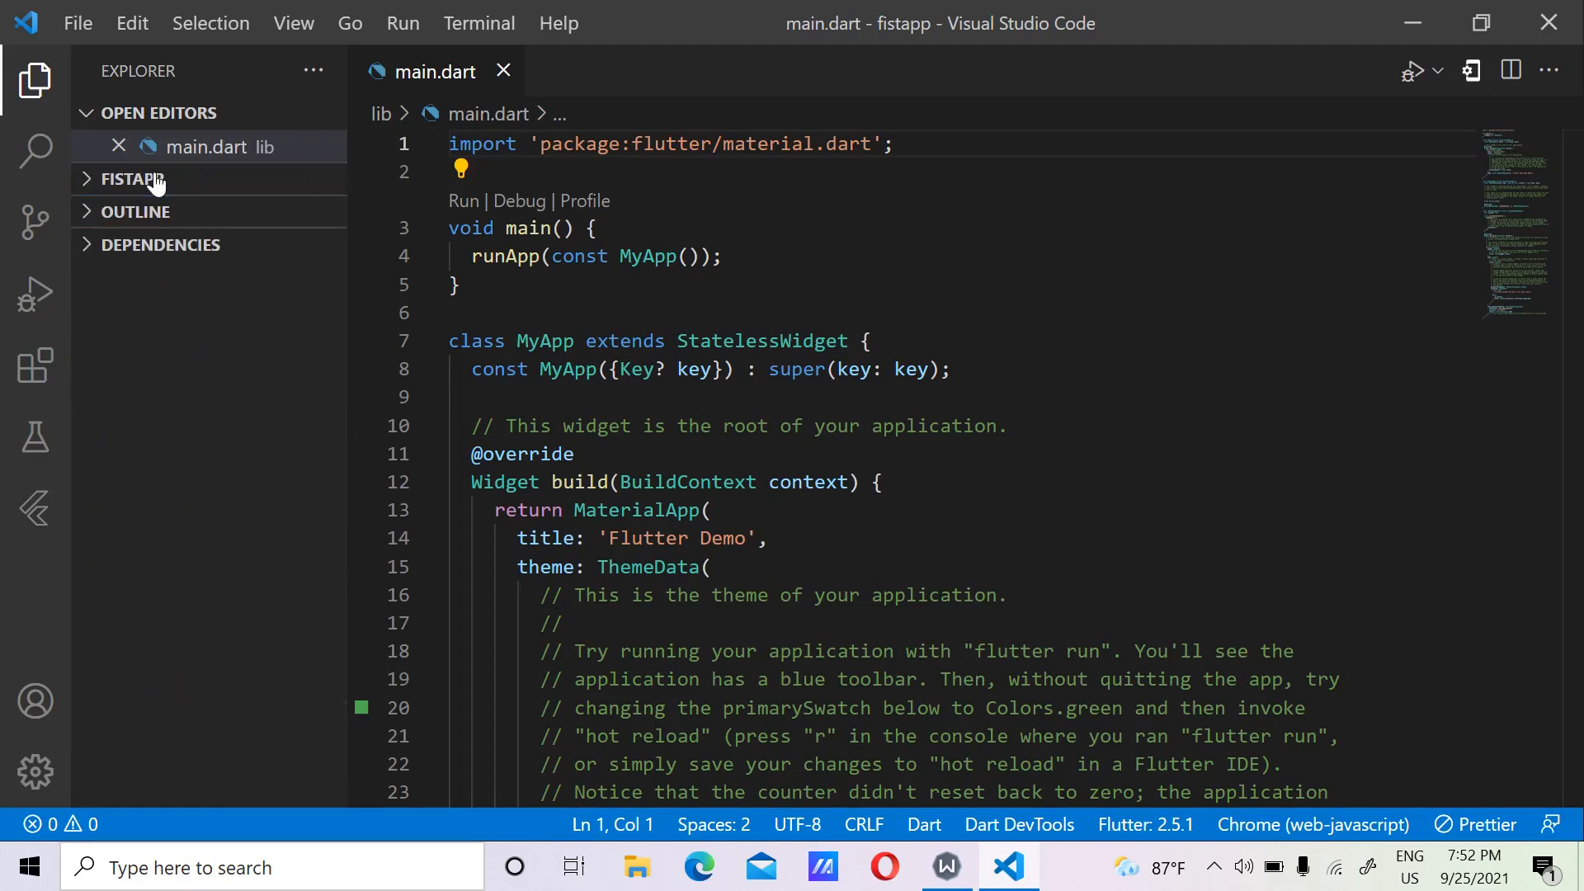
left_click(155, 180)
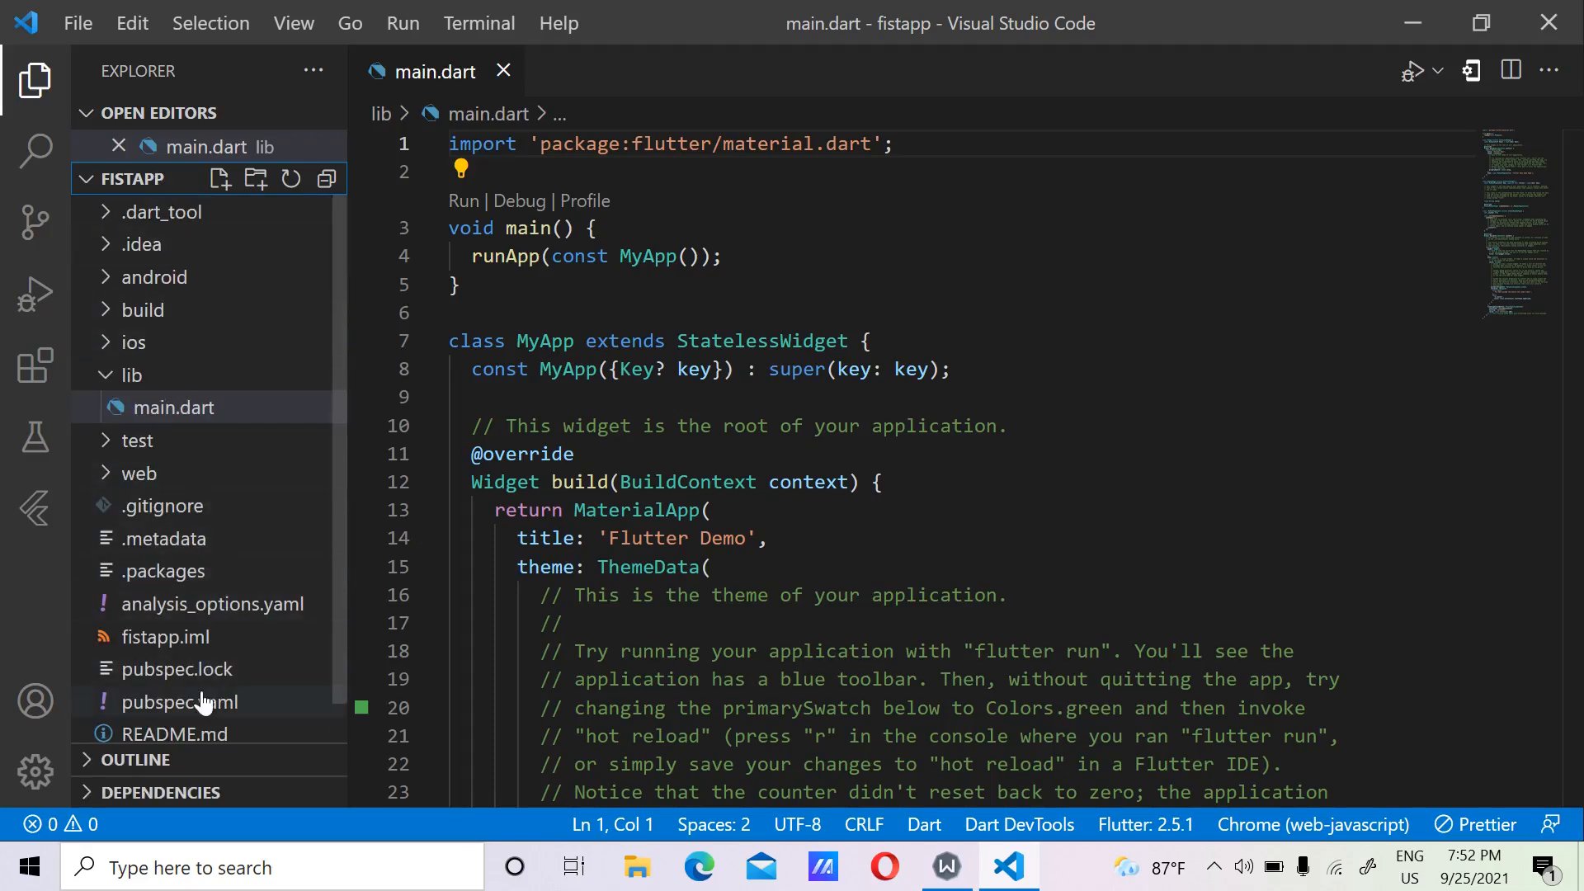
Comment out the package:flutter_lints/flutter.yaml include line in the project's analysis_options.yaml and save the file.
left_click(204, 610)
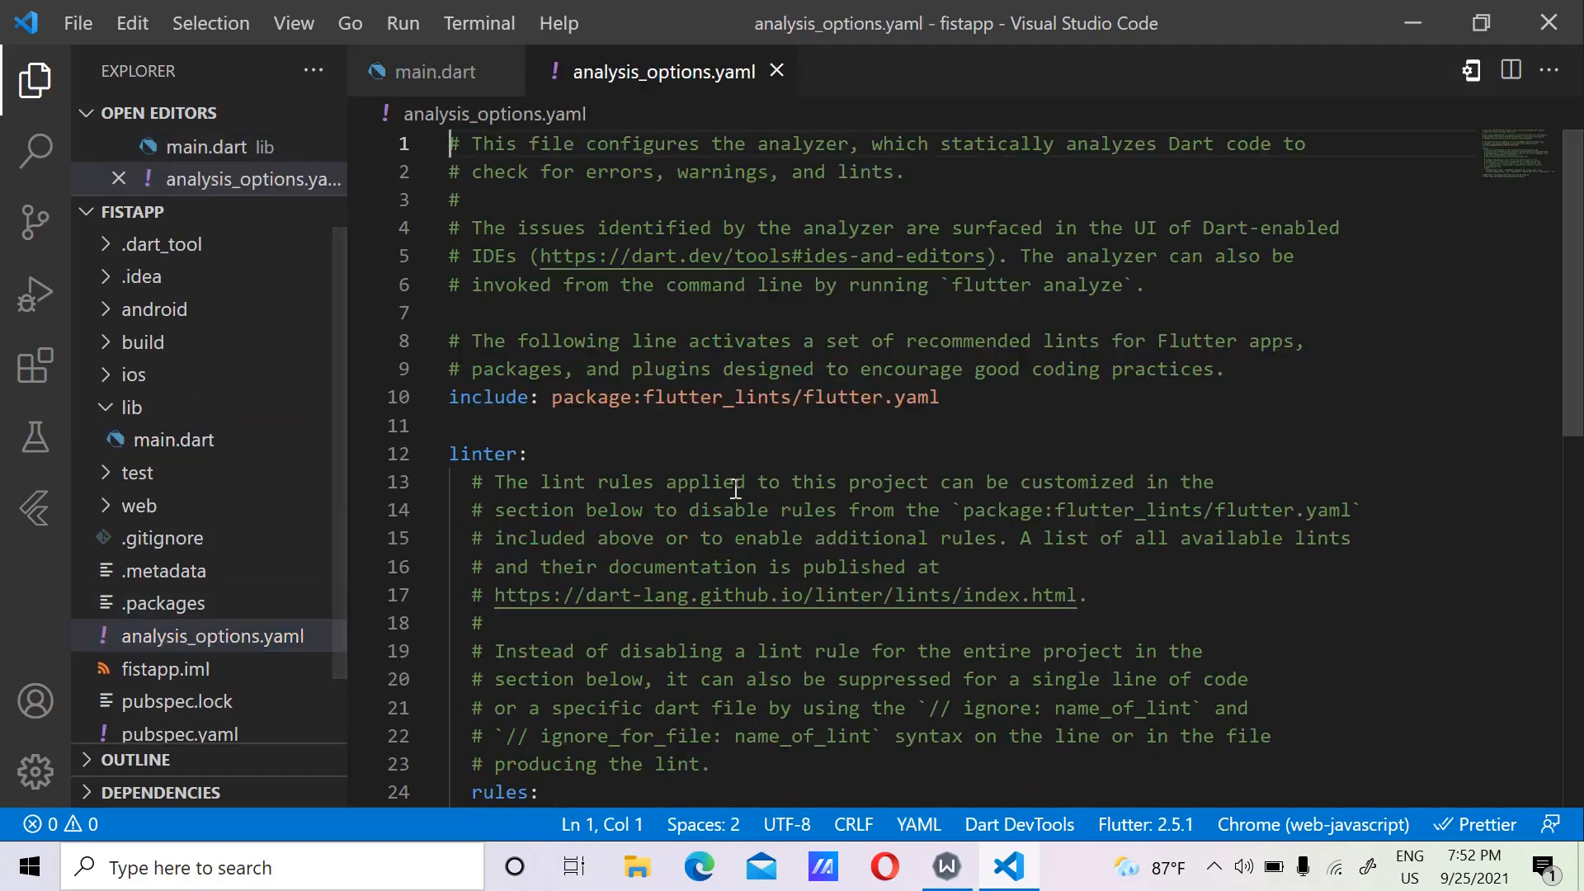
left_click(969, 404)
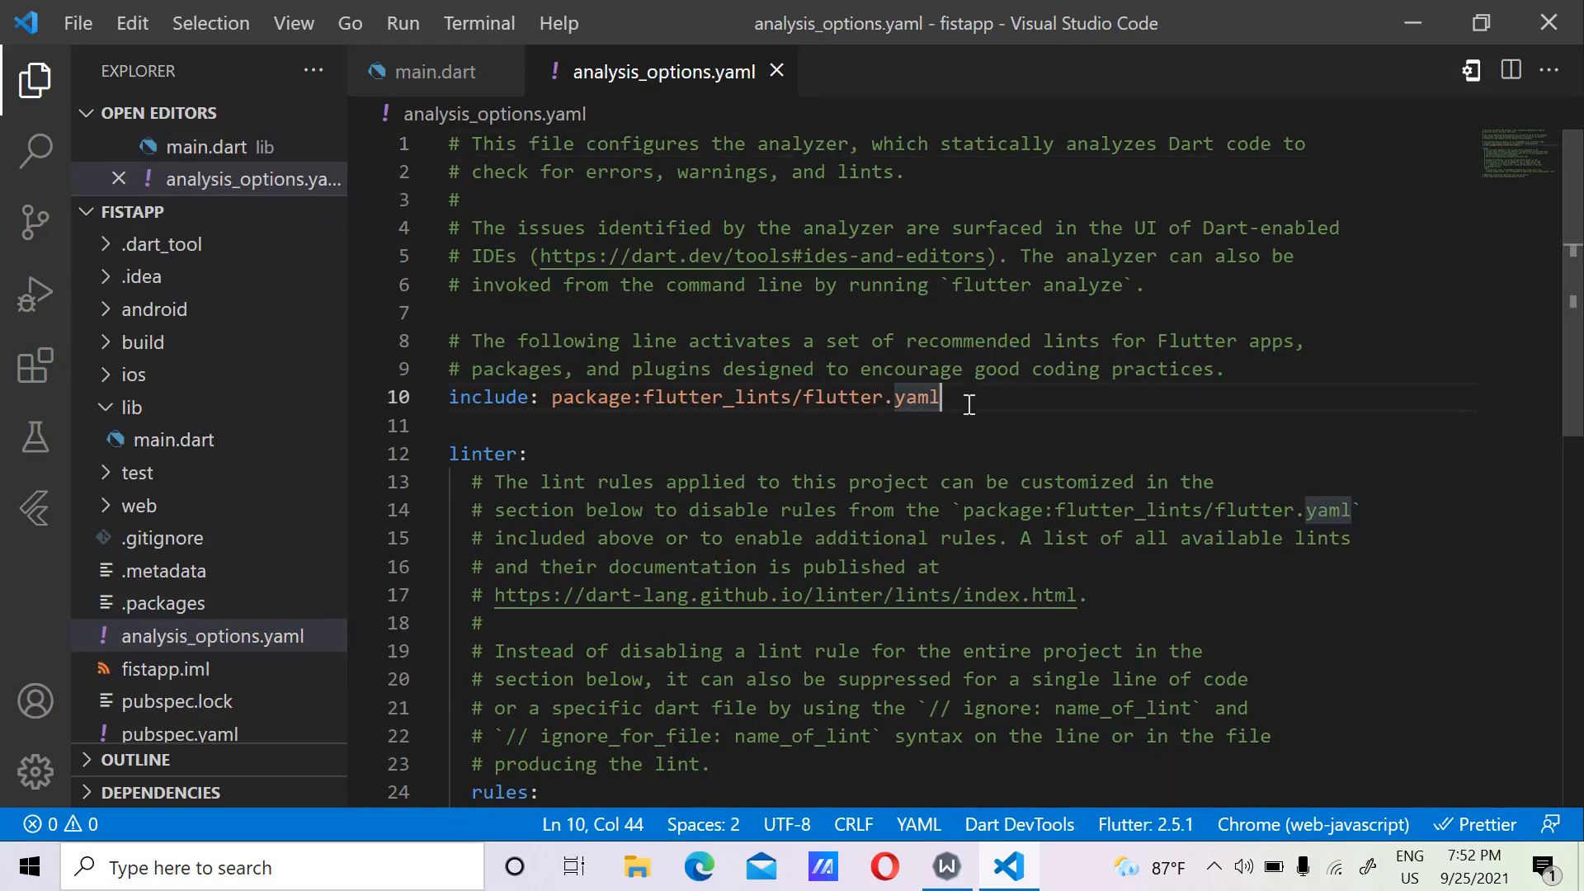
key("Left")
key("Left")
key("Left")
key("Left")
key("Left")
key("Left")
key("Left")
key("Left")
key("Left")
key("Left")
key("Left")
key("Left")
key("Left")
key("Left")
key("Left")
key("Left")
key("Left")
key("Left")
key("Left")
key("Left")
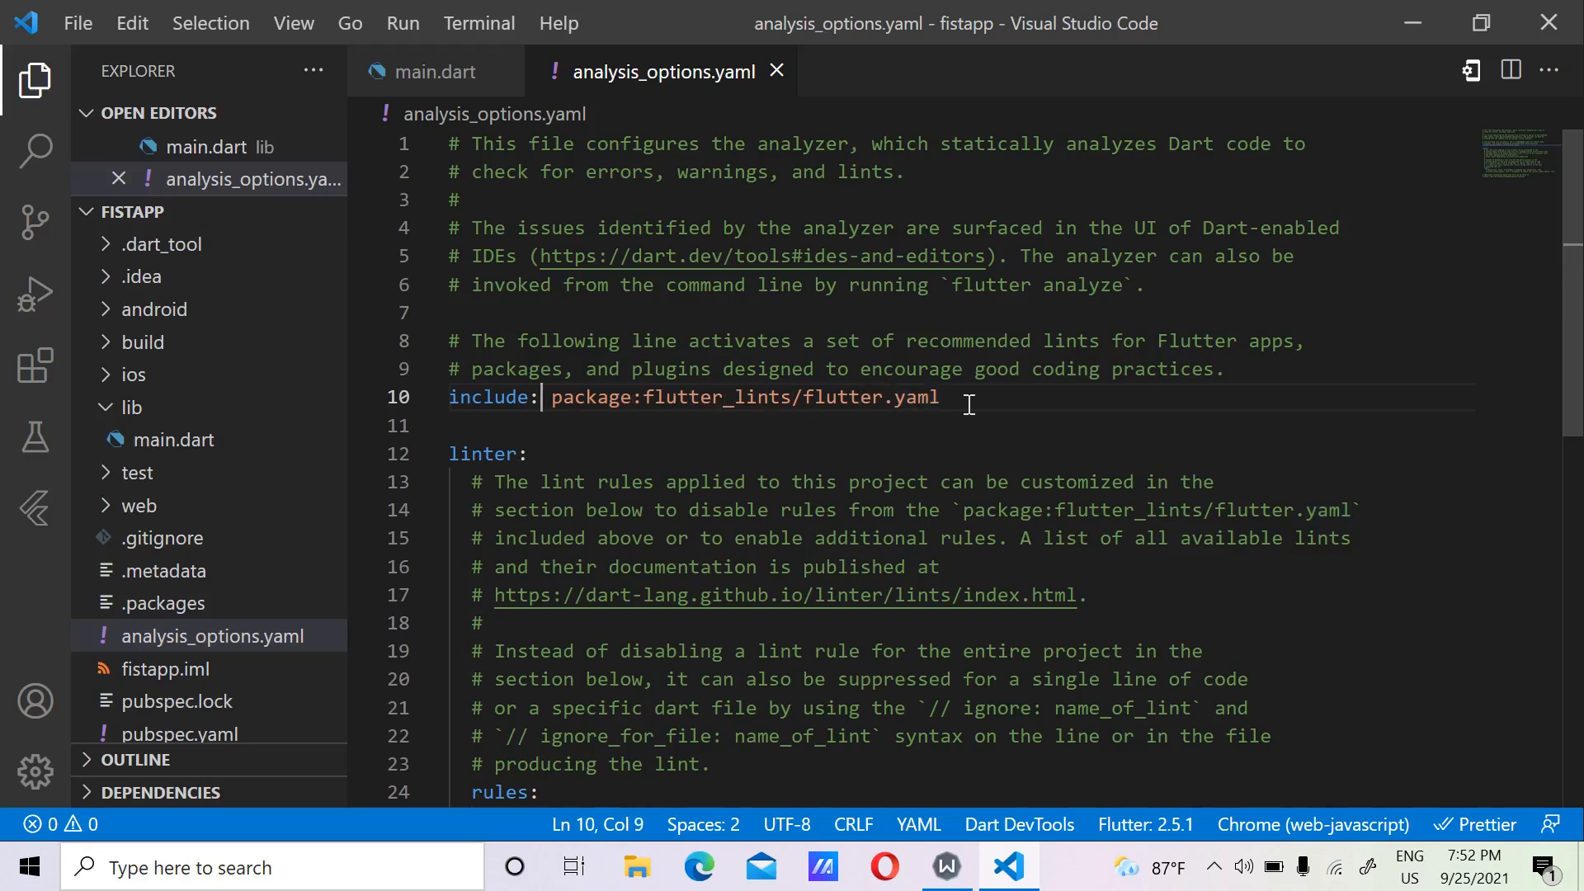
key("Right")
key("Right")
key("Right")
key("Right")
key("Right")
key("Right")
key("Right")
key("Right")
key("Right")
key("Right")
key("Right")
key("Right")
key("Right")
key("Right")
key("Right")
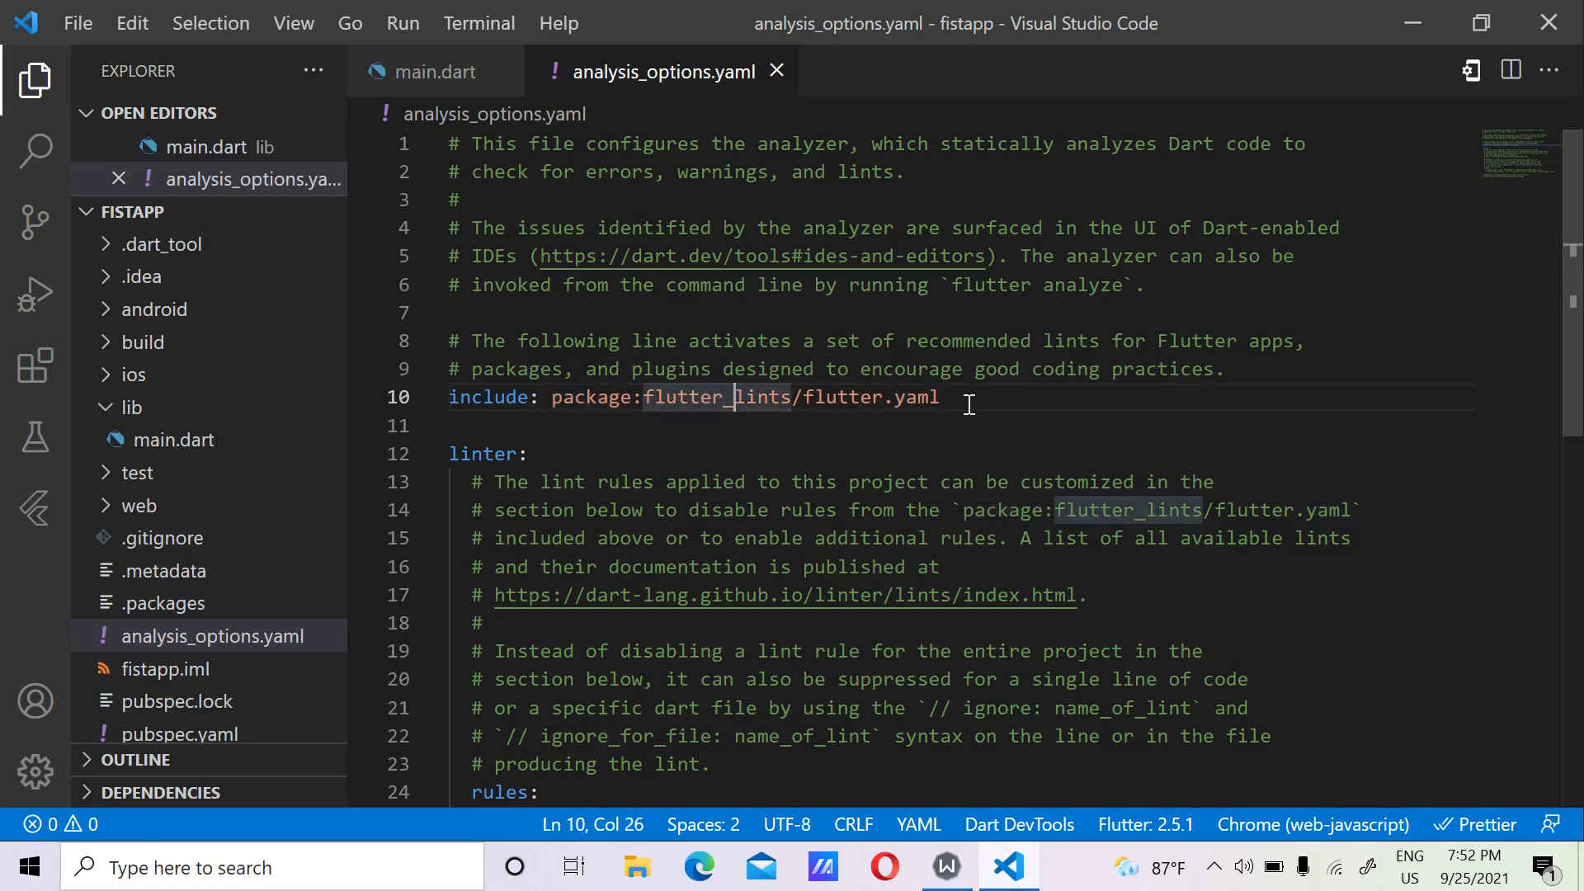
key("ctrl+slash")
key("Left")
key("Left")
key("Left")
key("Left")
key("Left")
key("Left")
key("Left")
key("Left")
key("Left")
key("Left")
key("Left")
key("Left")
key("Left")
key("Left")
key("Left")
key("Left")
key("Left")
key("Left")
key("Left")
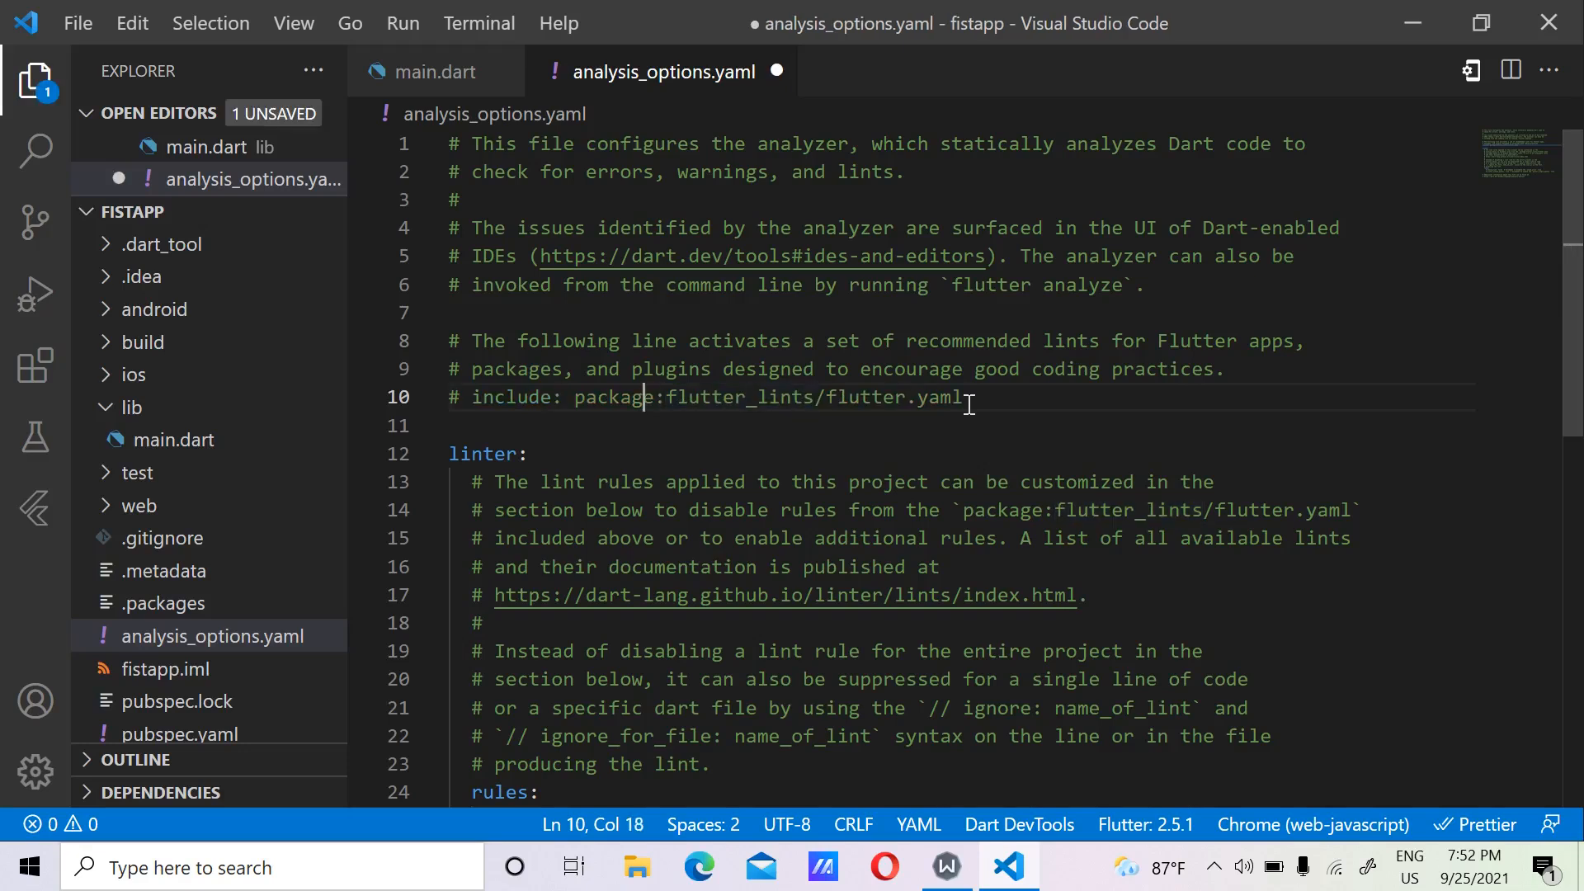
key("ctrl+s")
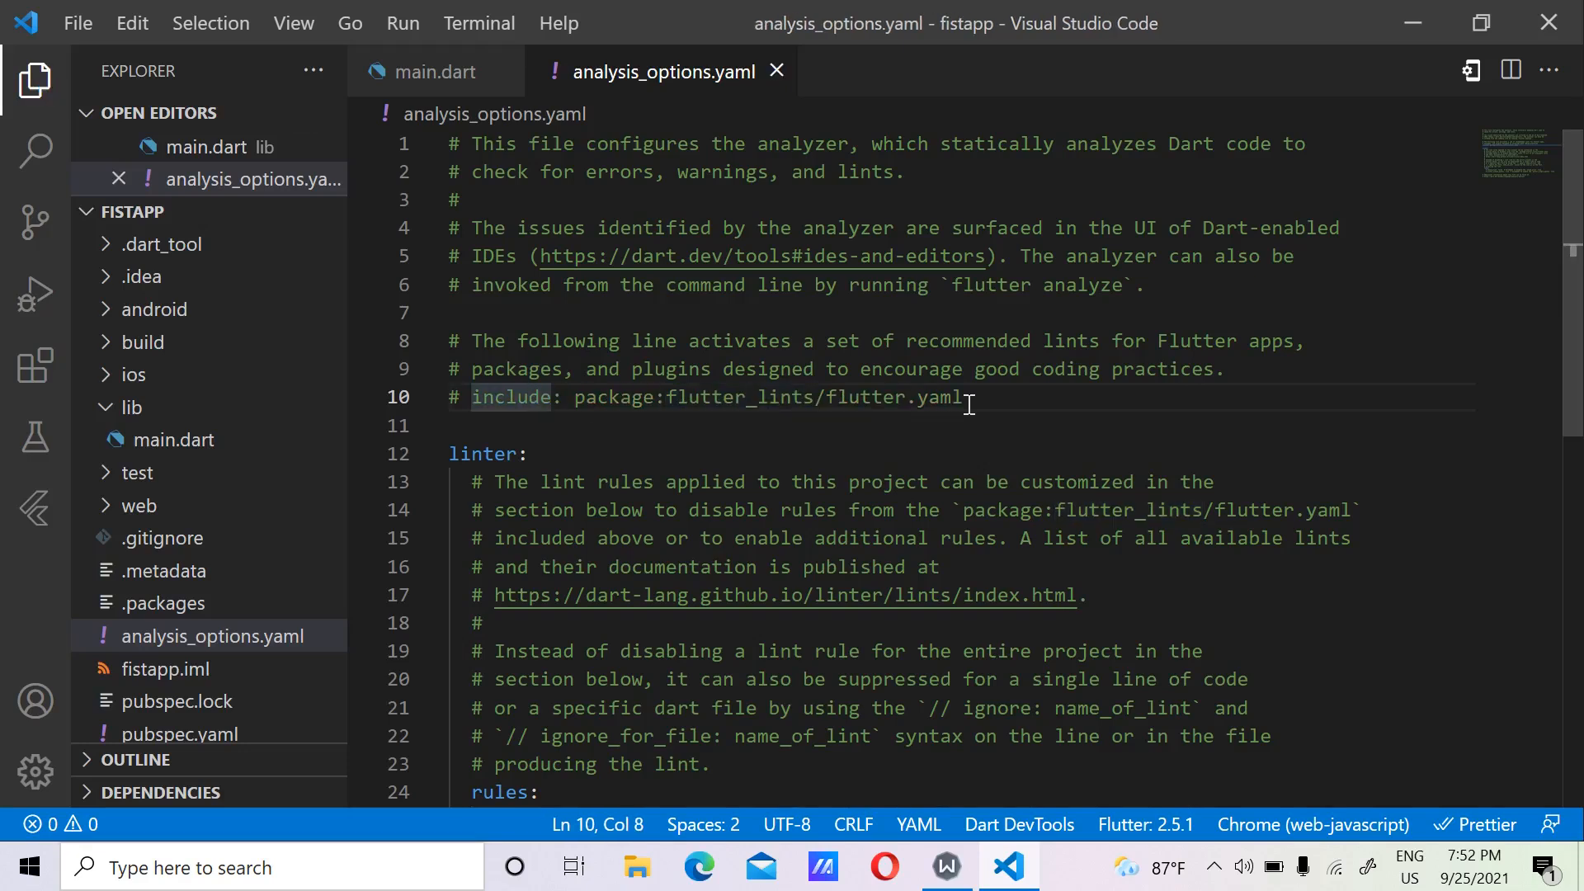